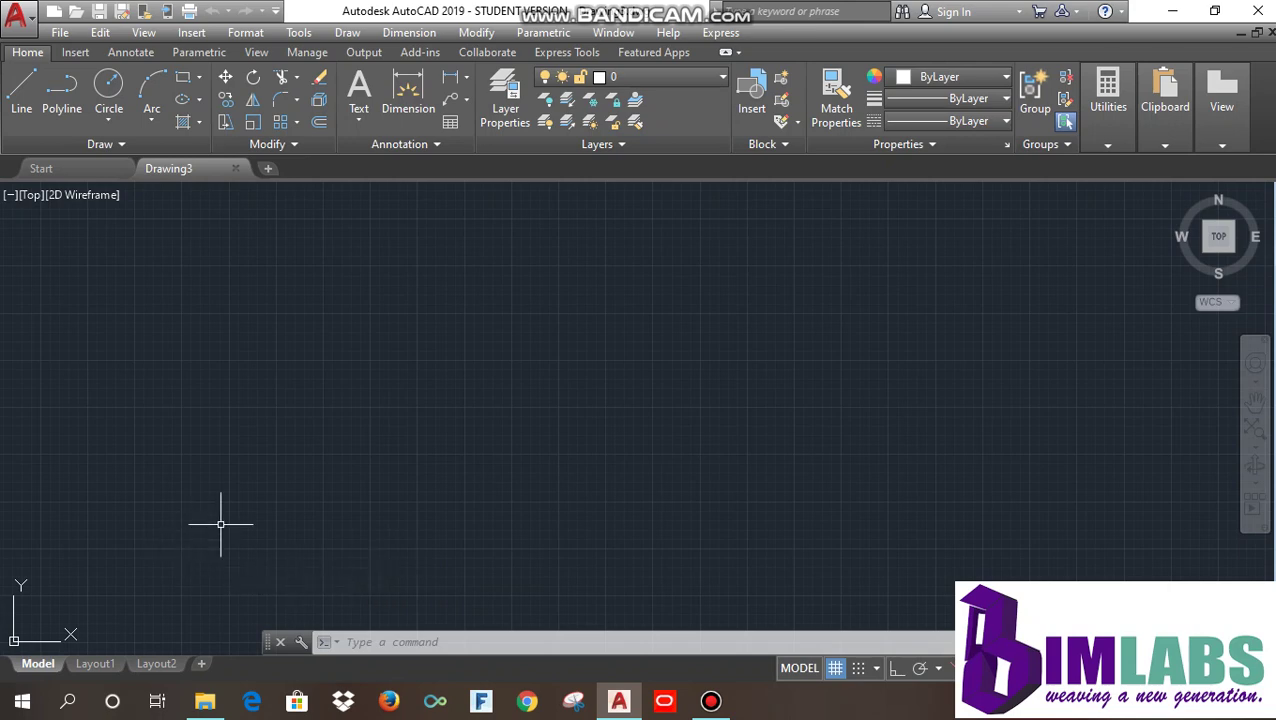
- Create a text style named style1 in Arial with a fixed height of 50 and apply it
{"action": "left_click", "coordinate": [90, 664]}
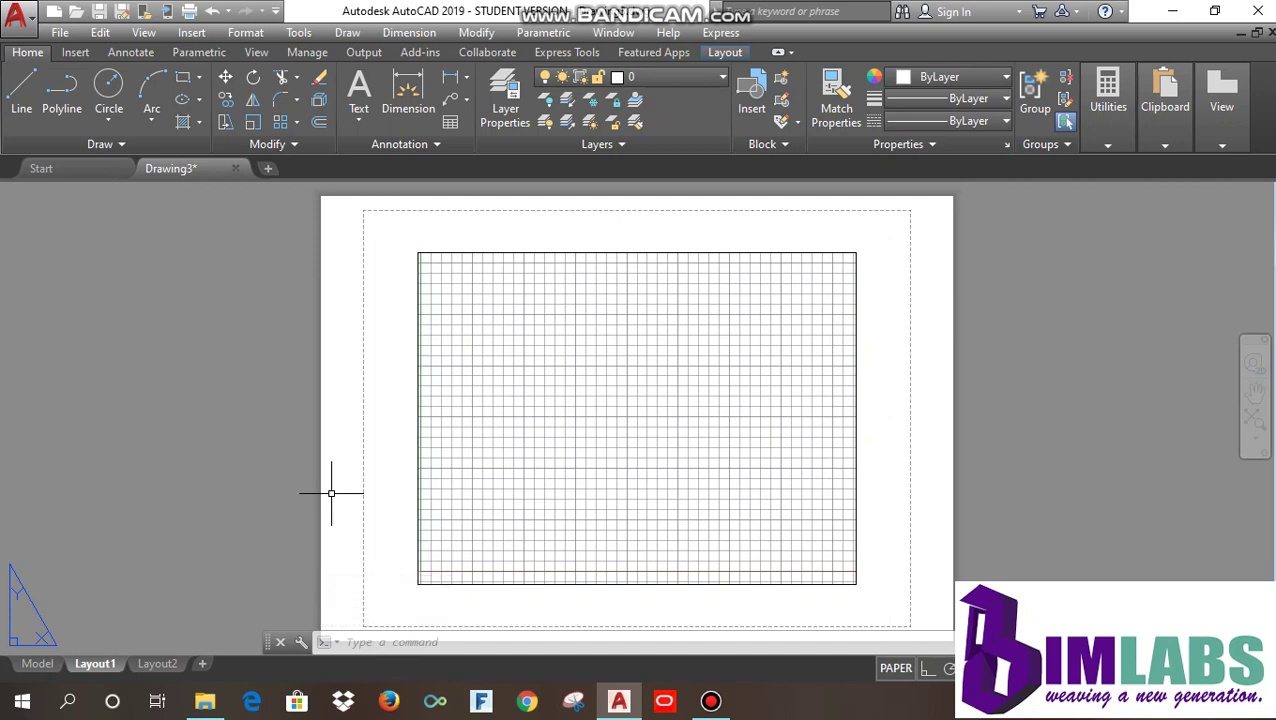
{"action": "left_click", "coordinate": [38, 664]}
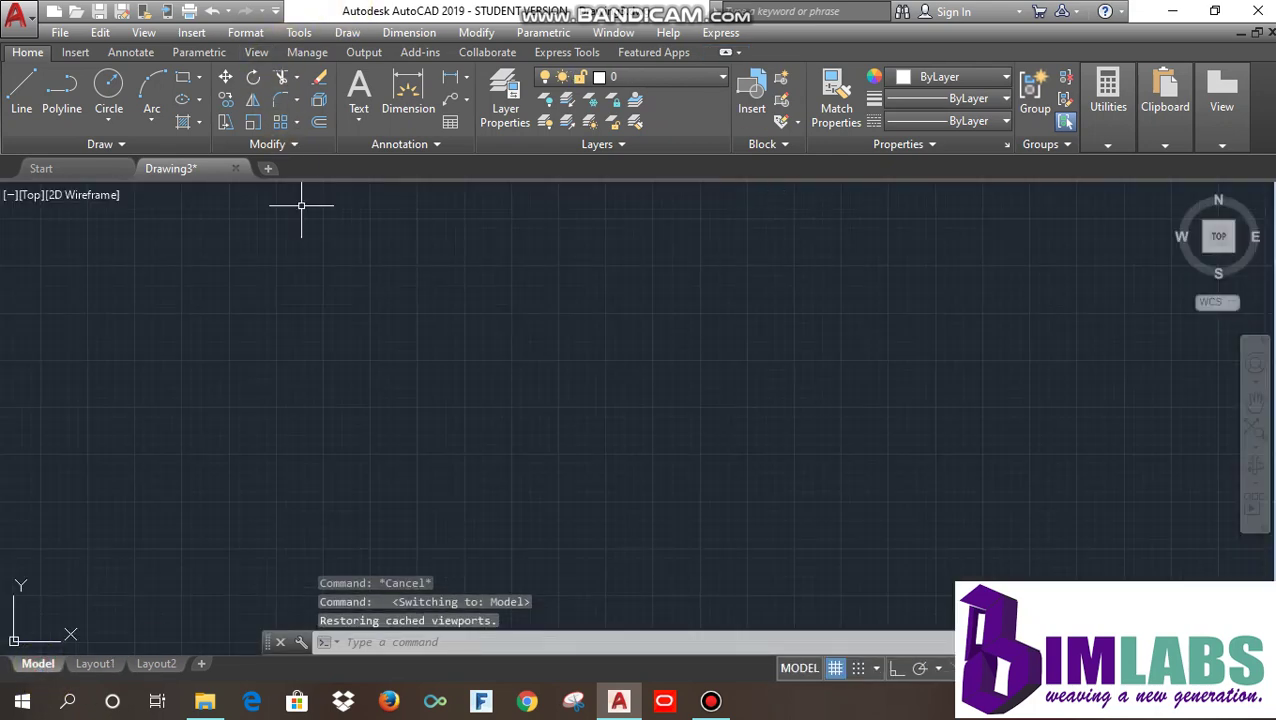
{"action": "left_click", "coordinate": [238, 33]}
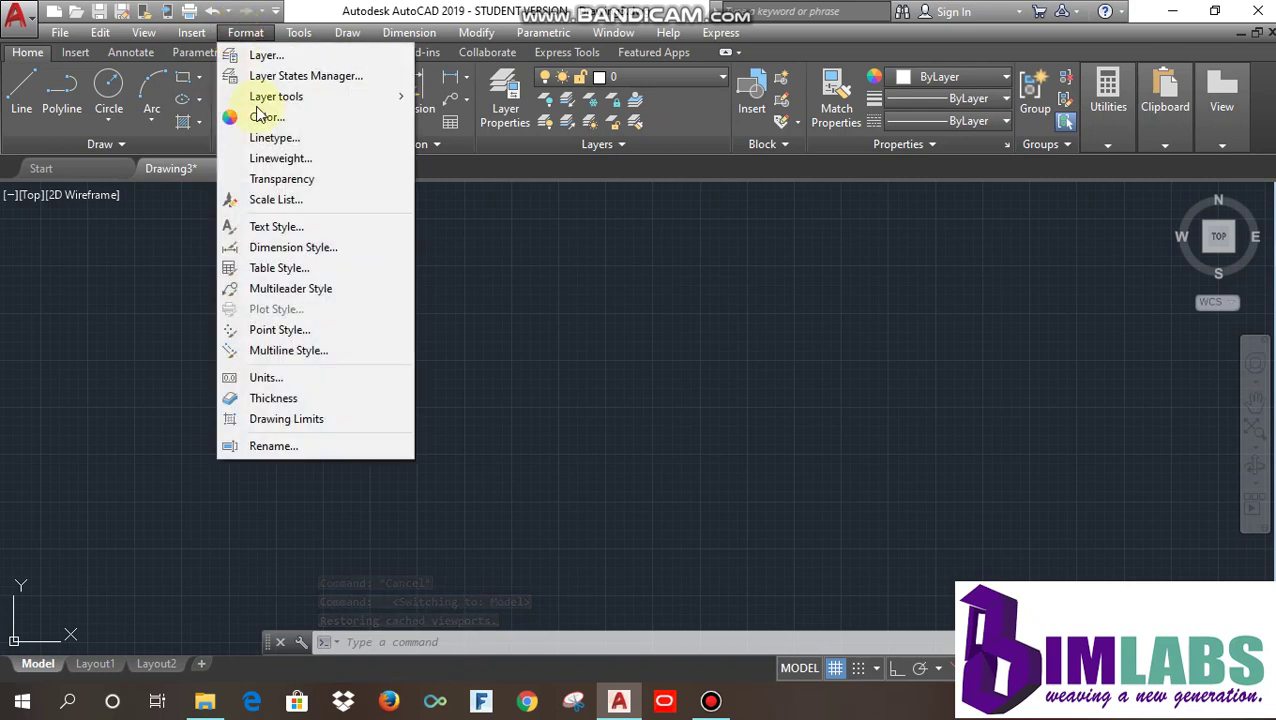
{"action": "left_click", "coordinate": [275, 227]}
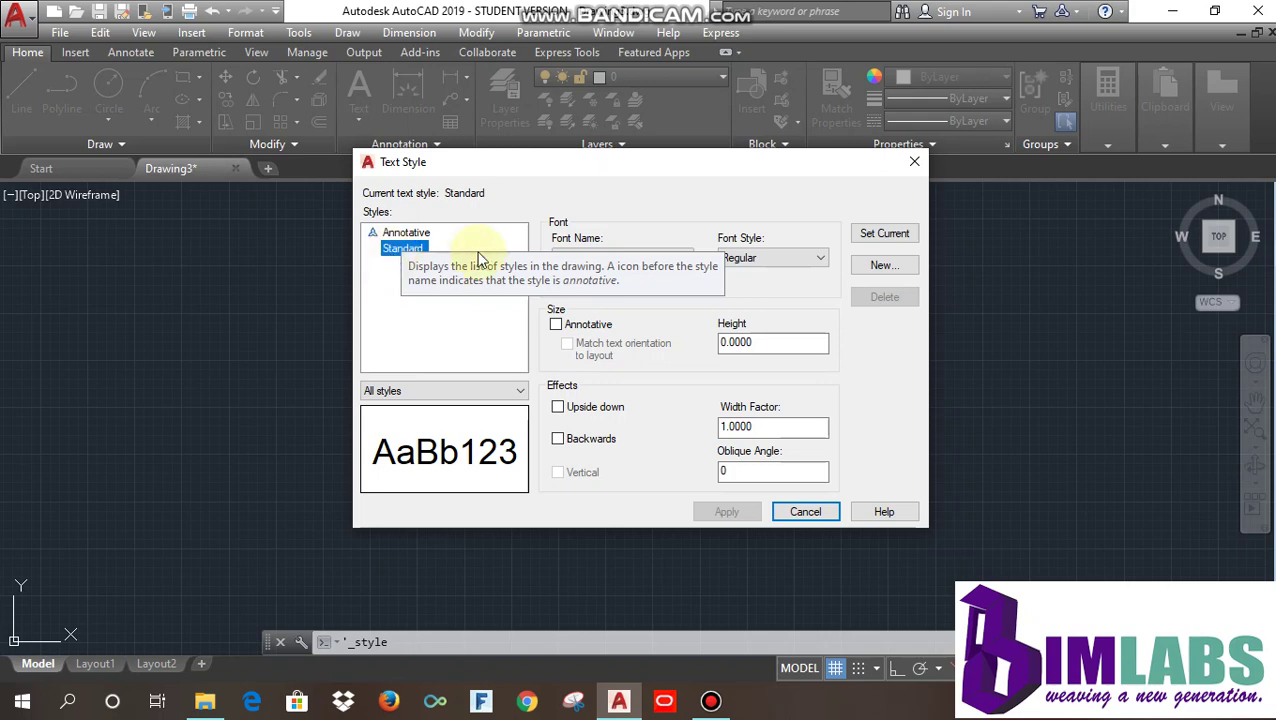
{"action": "left_click", "coordinate": [866, 268]}
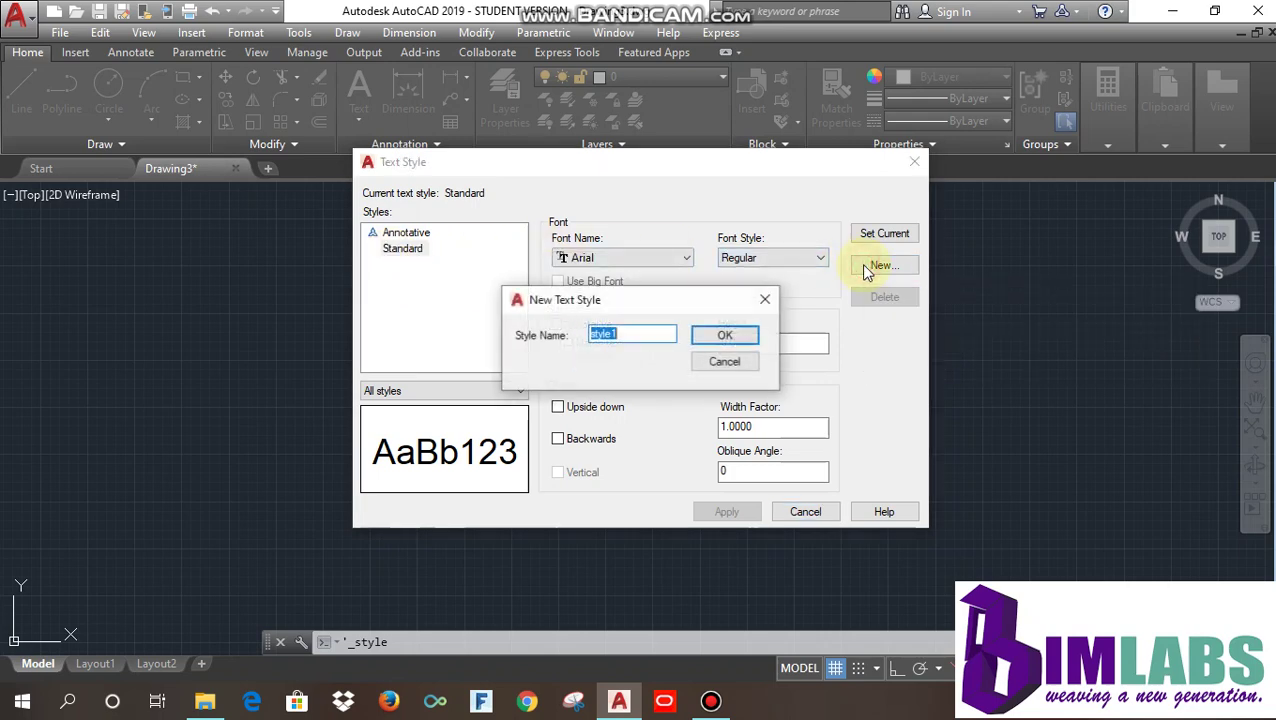
{"action": "left_click", "coordinate": [735, 338]}
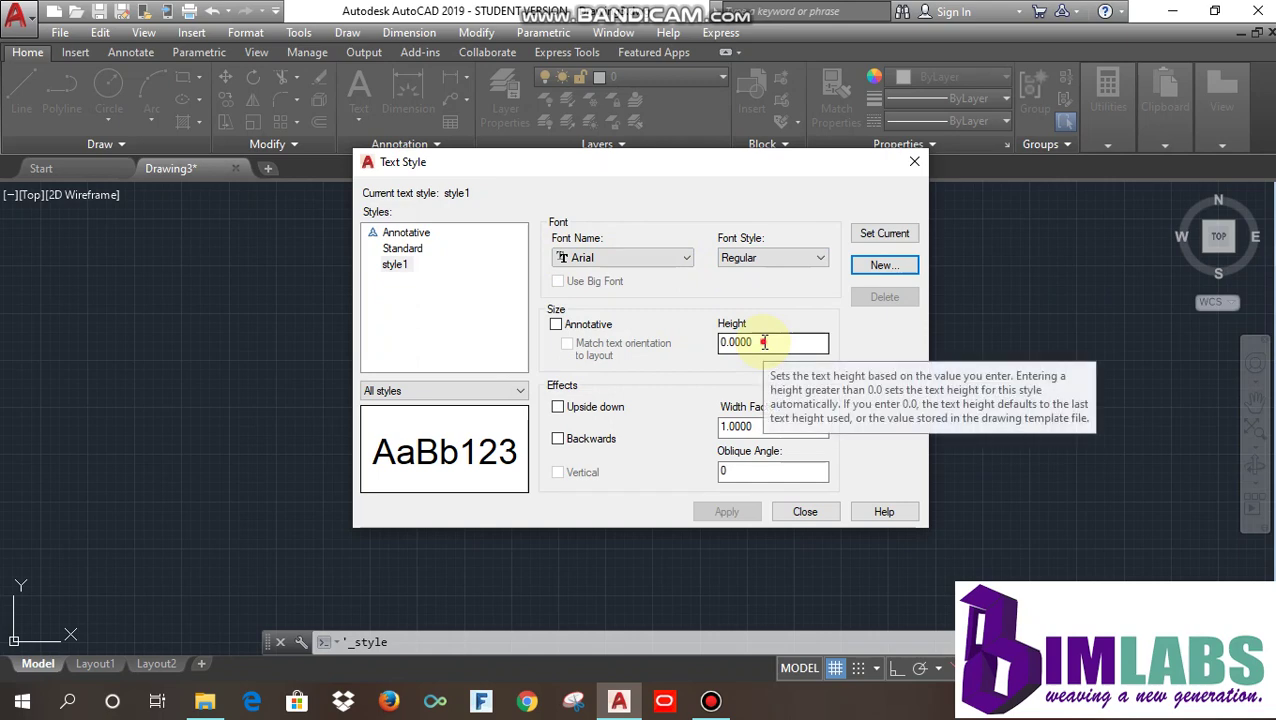
{"action": "left_click_drag", "start_coordinate": [765, 342], "coordinate": [716, 347]}
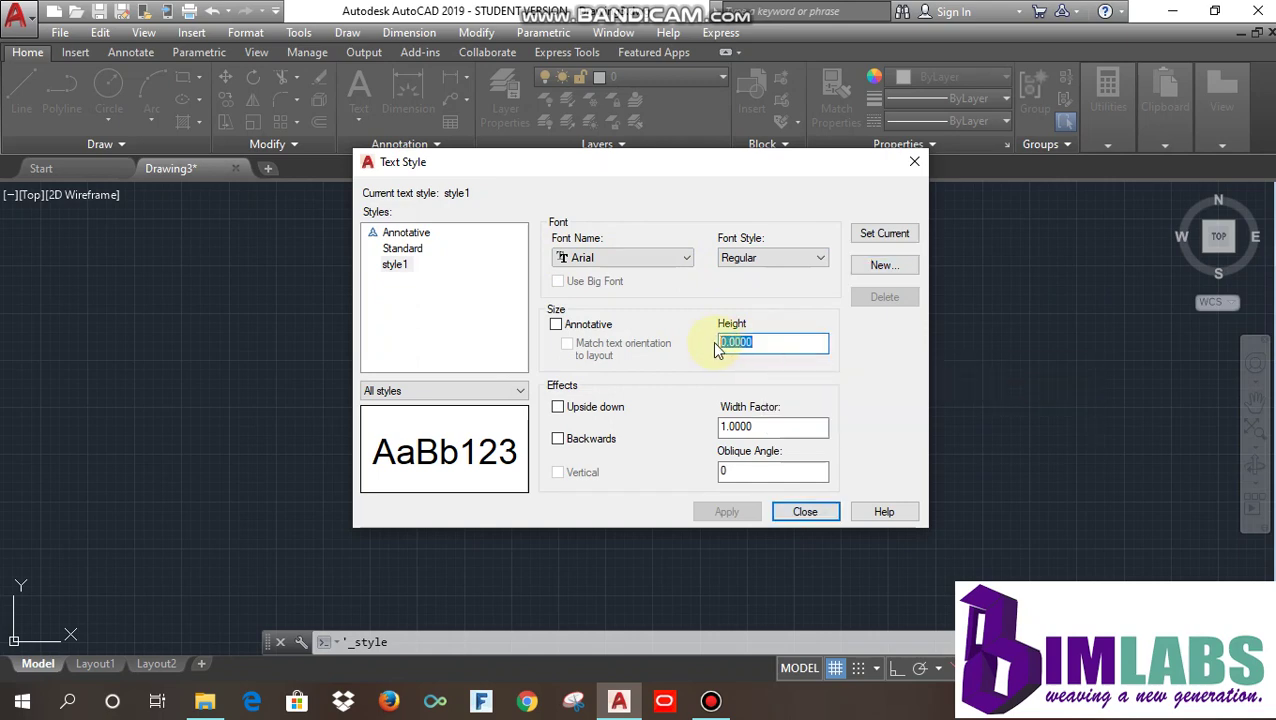
{"action": "type", "text": "50"}
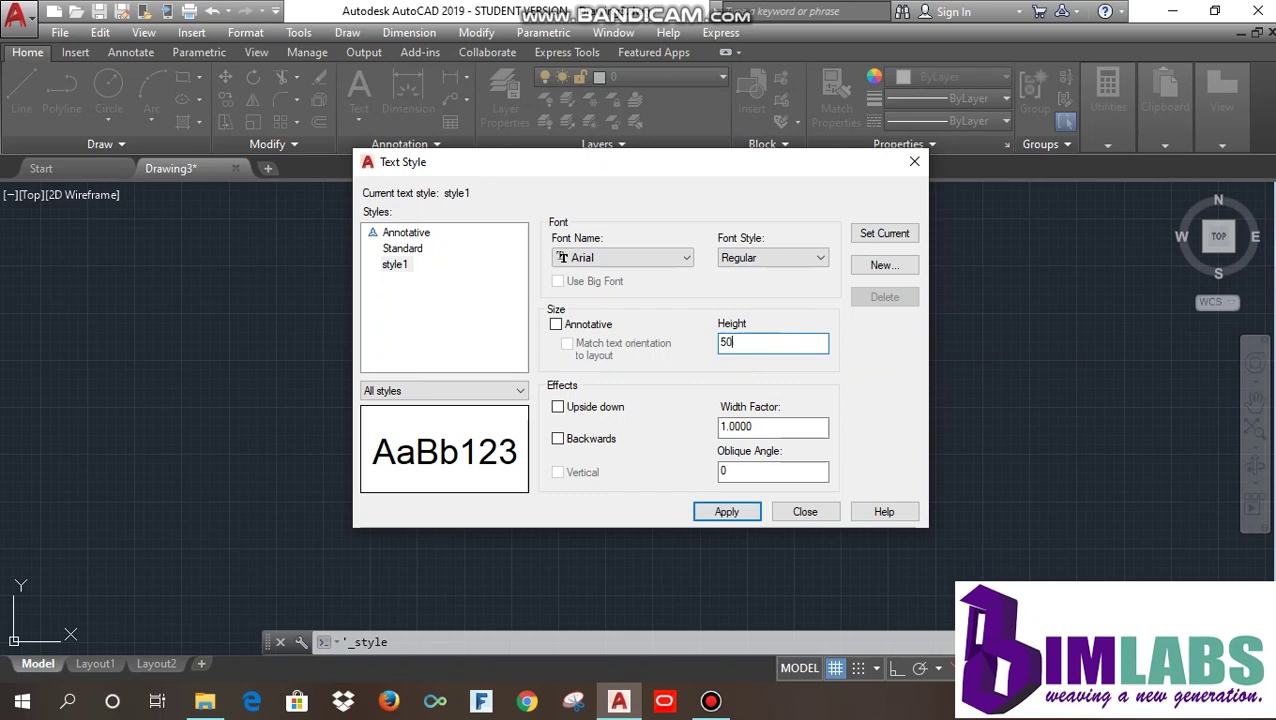
{"action": "left_click", "coordinate": [731, 511]}
{"action": "left_click", "coordinate": [808, 512]}
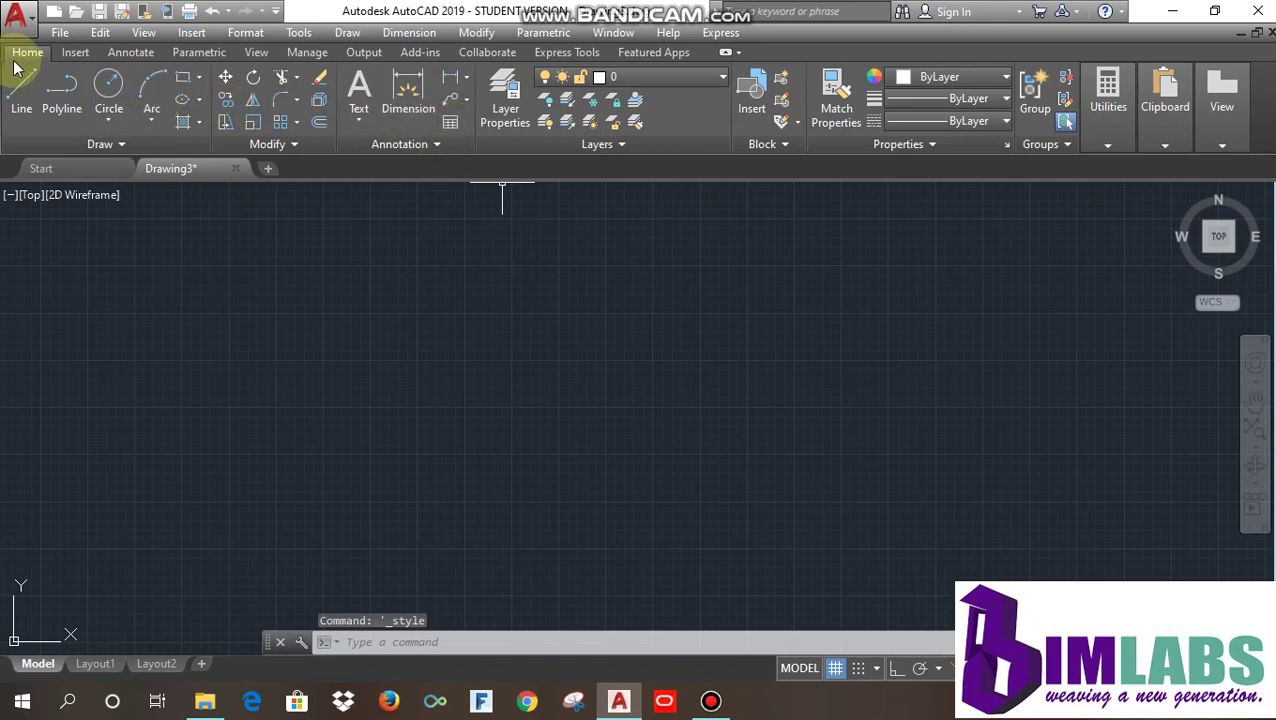
- Write a multiline text reading 'BIMLABS' in model space and zoom in on it
{"action": "left_click", "coordinate": [360, 120]}
{"action": "left_click", "coordinate": [382, 161]}
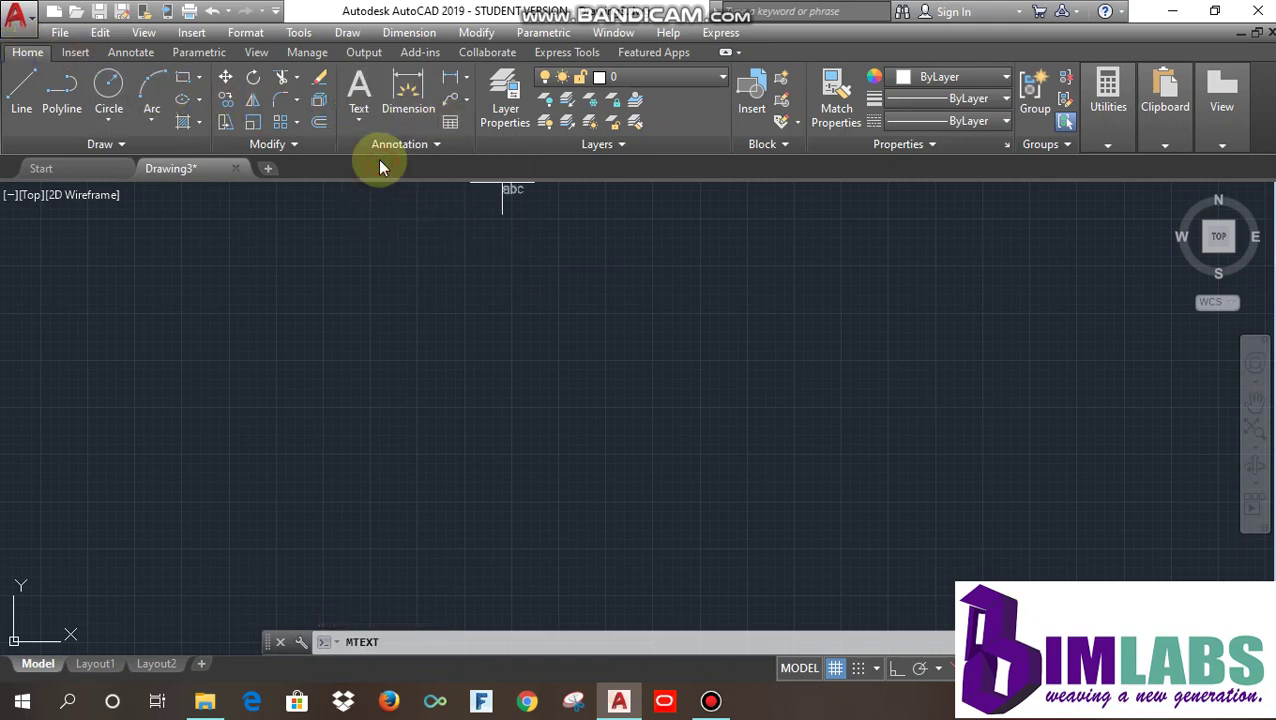
{"action": "left_click", "coordinate": [158, 280]}
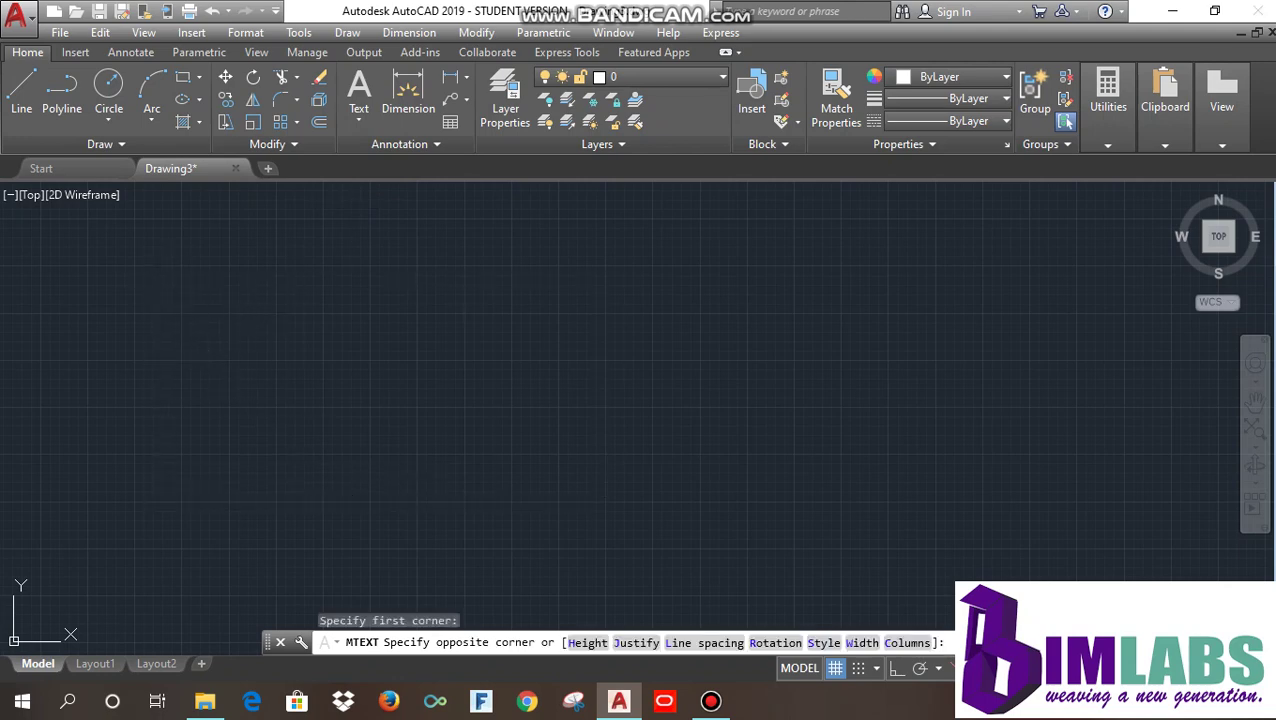
{"action": "left_click", "coordinate": [602, 506]}
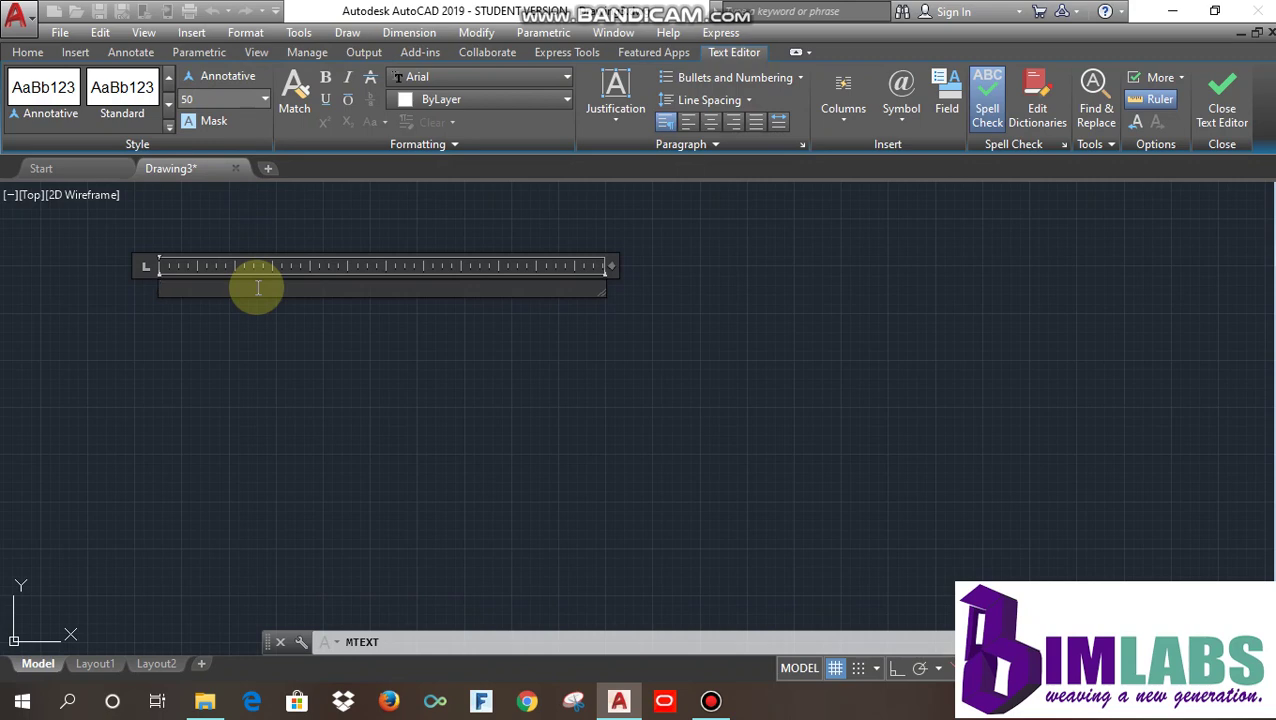
{"action": "type", "text": "BIMLABS"}
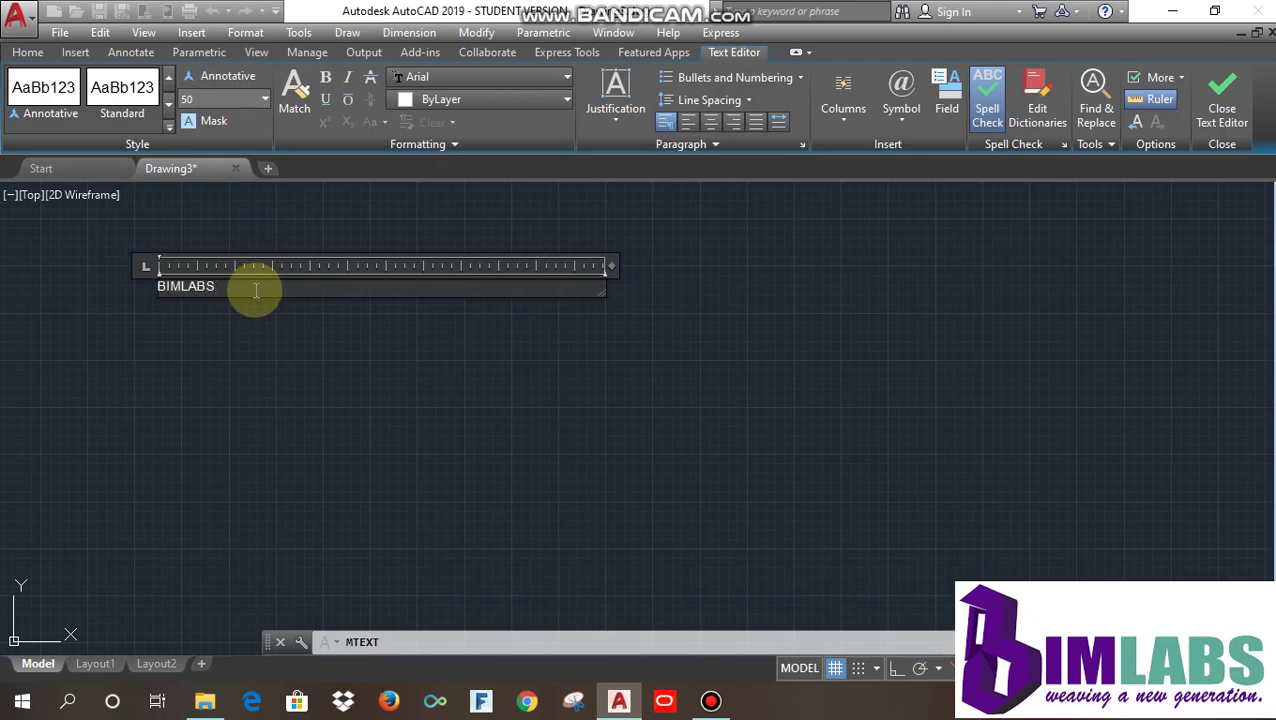
{"action": "left_click", "coordinate": [1220, 105]}
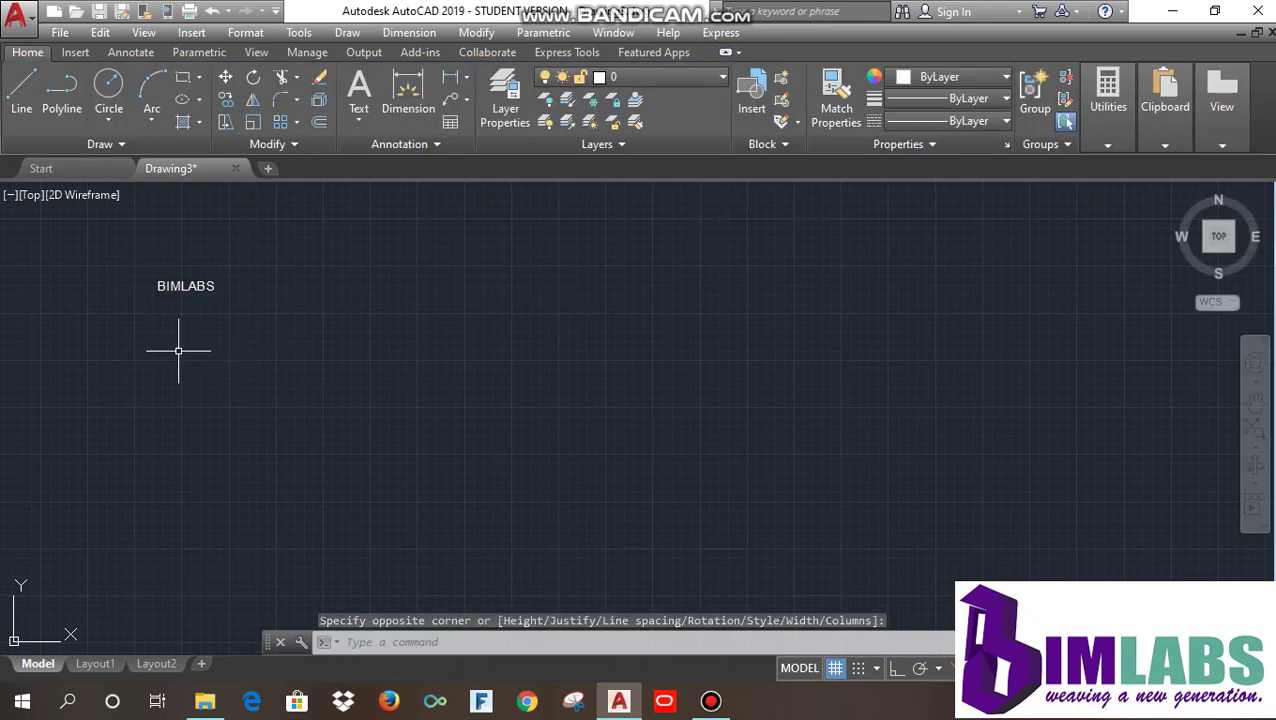
{"action": "scroll", "coordinate": [177, 330], "scroll_direction": "up", "scroll_amount": 8}
{"action": "middle_click_drag", "start_coordinate": [273, 322], "coordinate": [435, 478]}
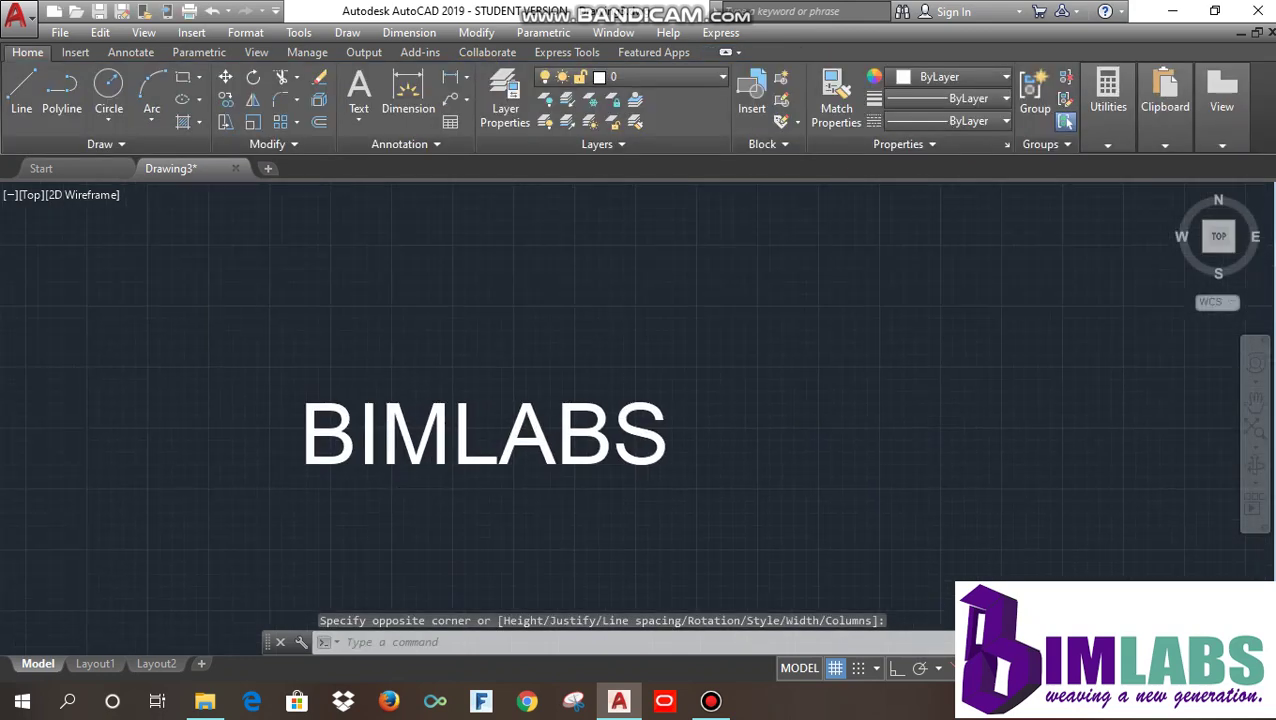
{"action": "scroll", "coordinate": [441, 464], "scroll_direction": "up", "scroll_amount": 3}
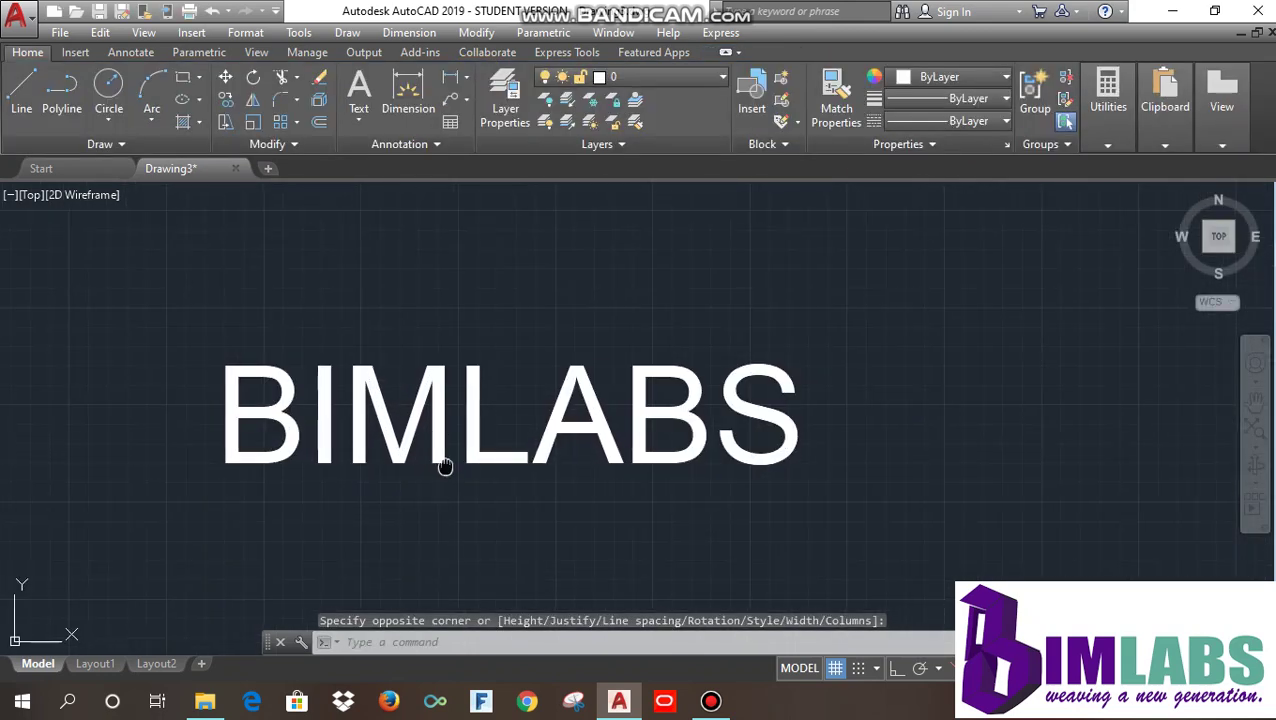
- Delete the existing default viewport on the Layout1 sheet
{"action": "left_click", "coordinate": [95, 664]}
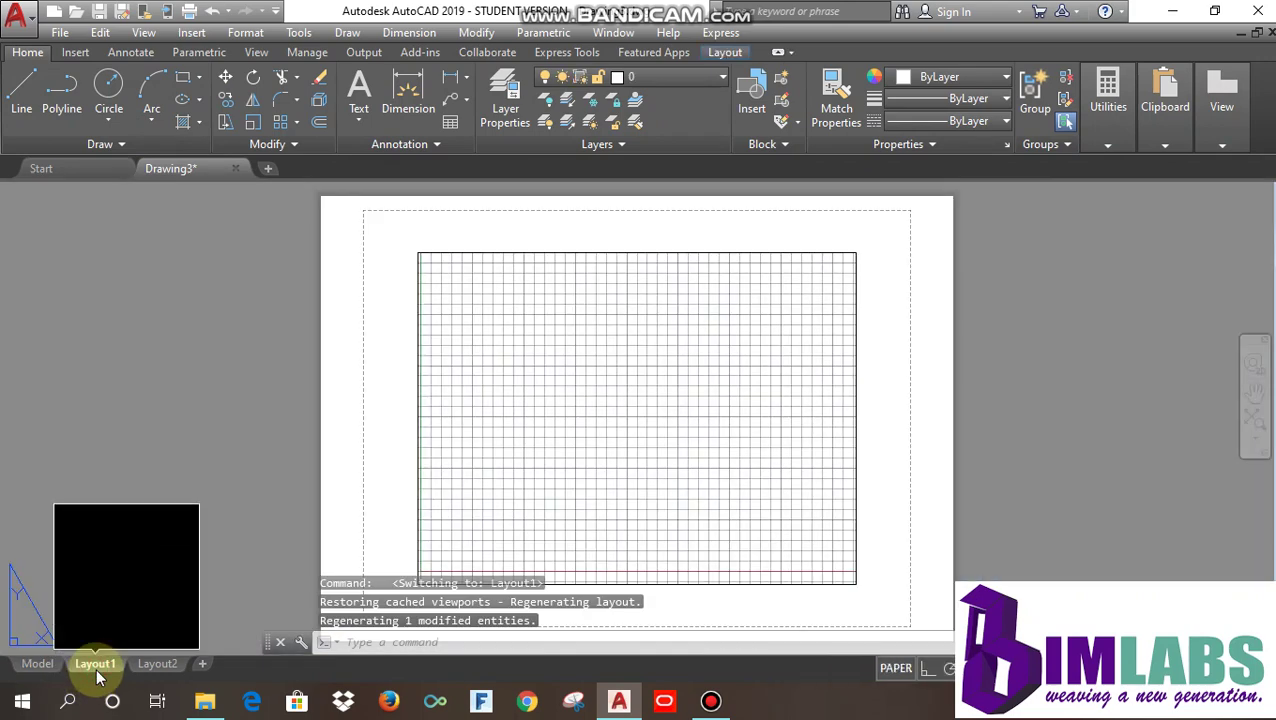
{"action": "left_click", "coordinate": [719, 252]}
{"action": "key", "text": "Delete"}
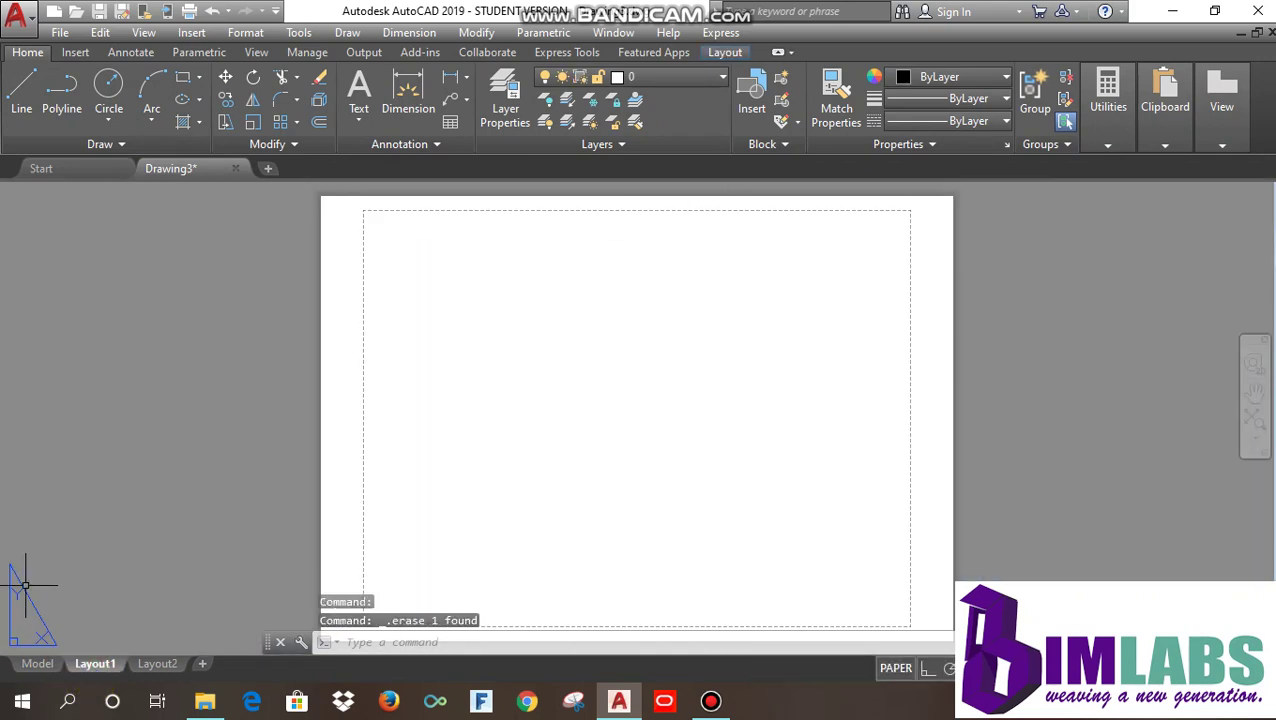
- Set Layout1's page setup to DWG To PDF.pc3 on ISO full bleed A4 paper, landscape
{"action": "right_click", "coordinate": [96, 666]}
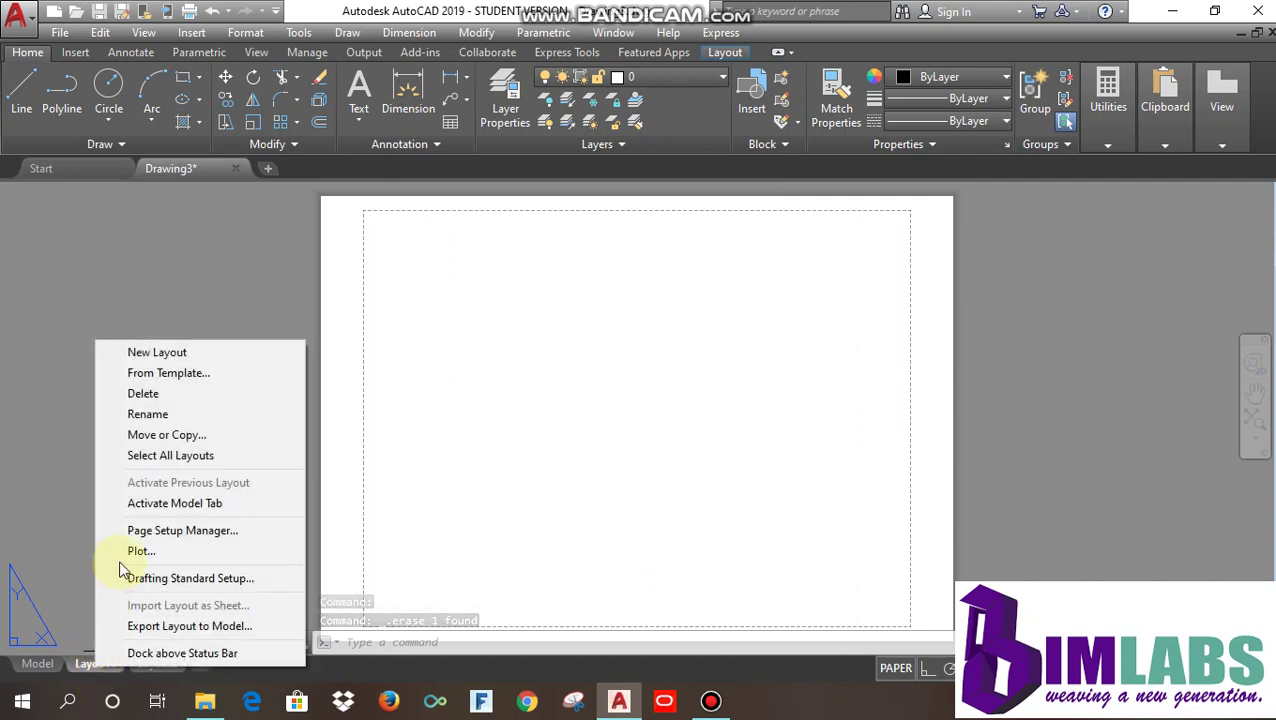
{"action": "left_click", "coordinate": [198, 528]}
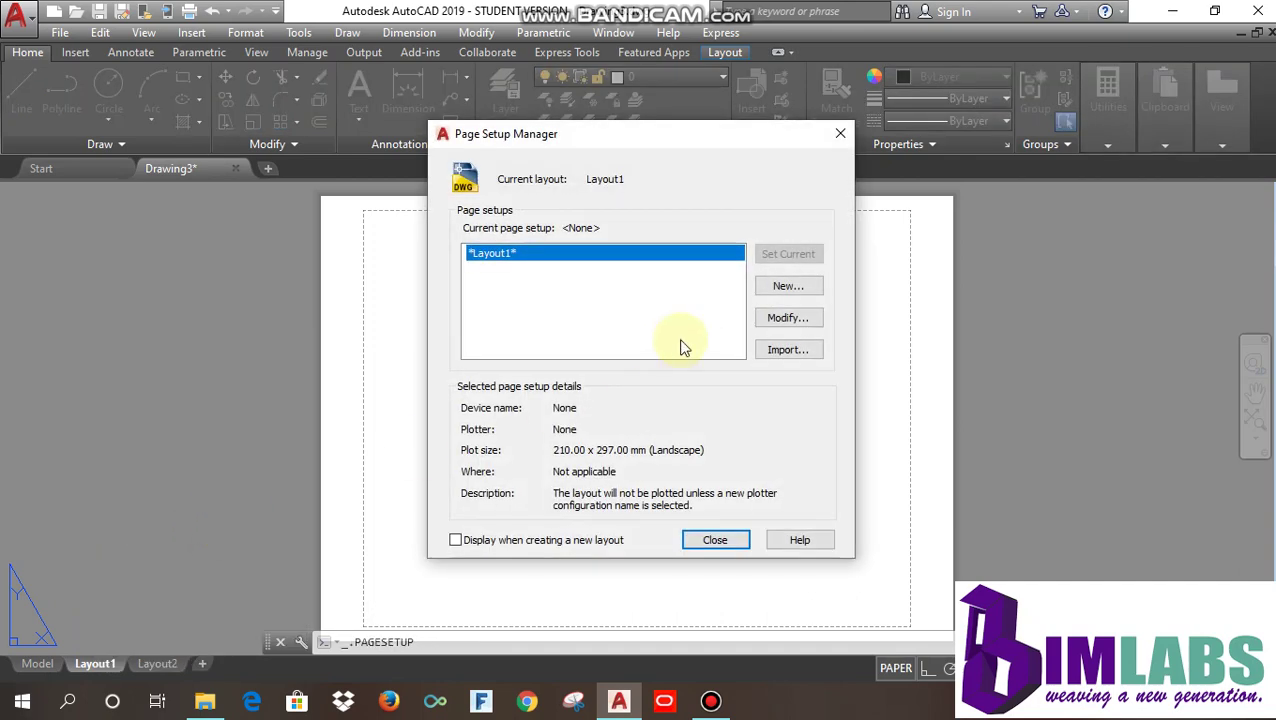
{"action": "left_click", "coordinate": [793, 318]}
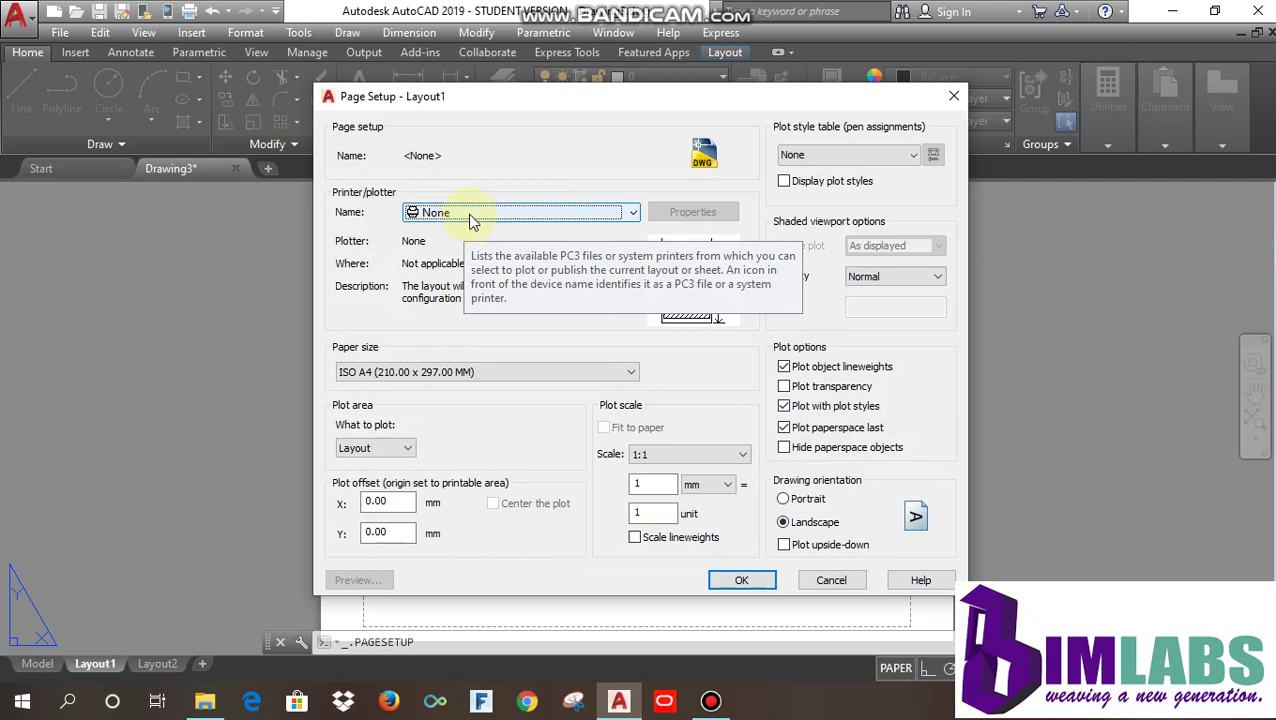
{"action": "left_click", "coordinate": [468, 214]}
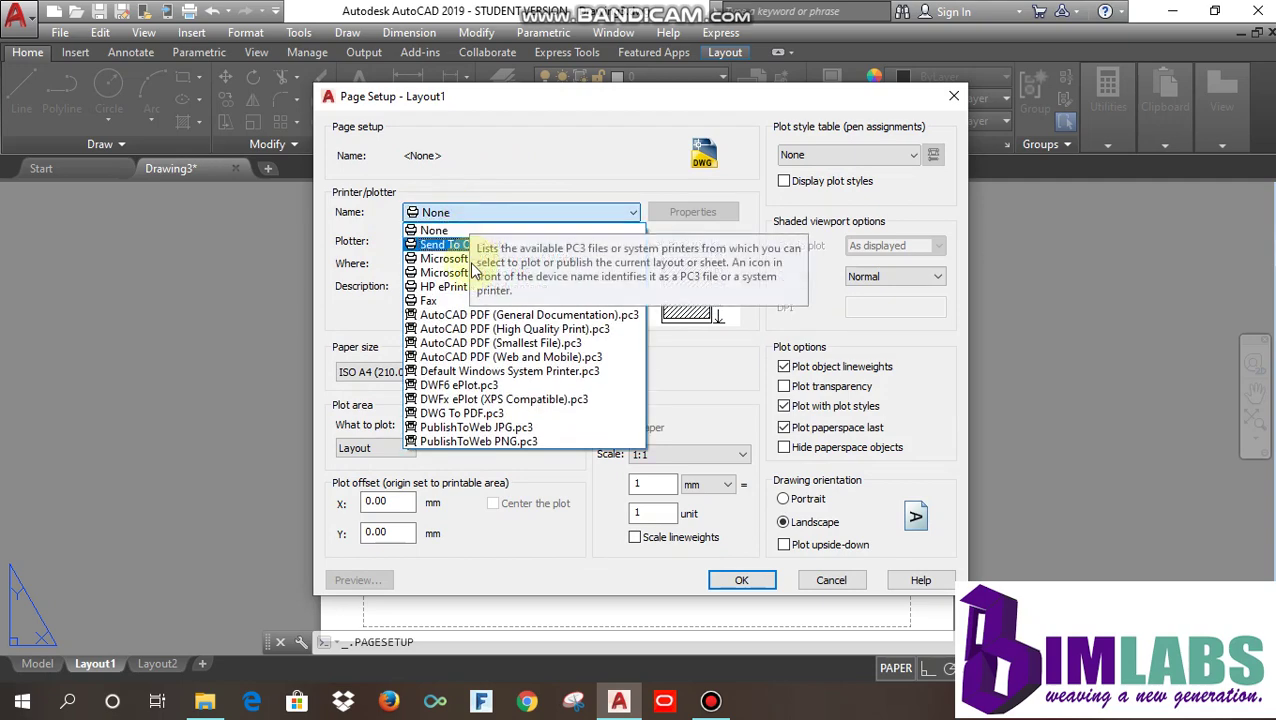
{"action": "left_click", "coordinate": [466, 414]}
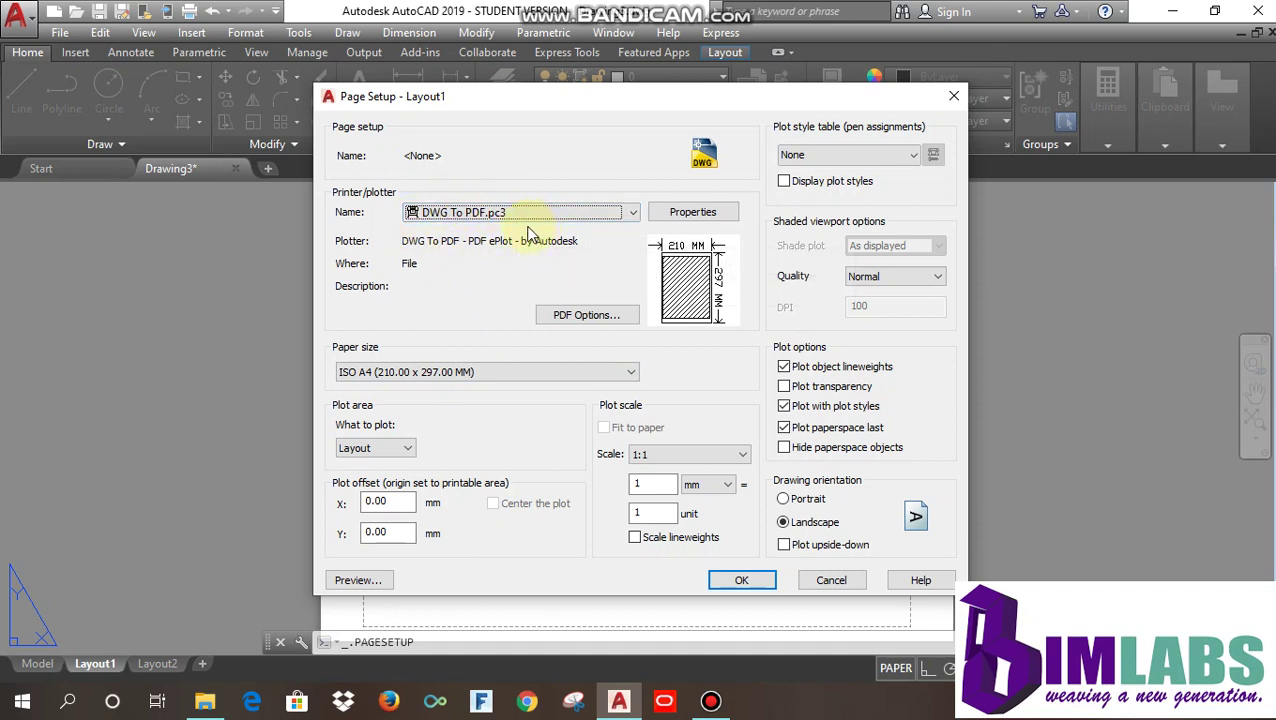
{"action": "left_click", "coordinate": [432, 376]}
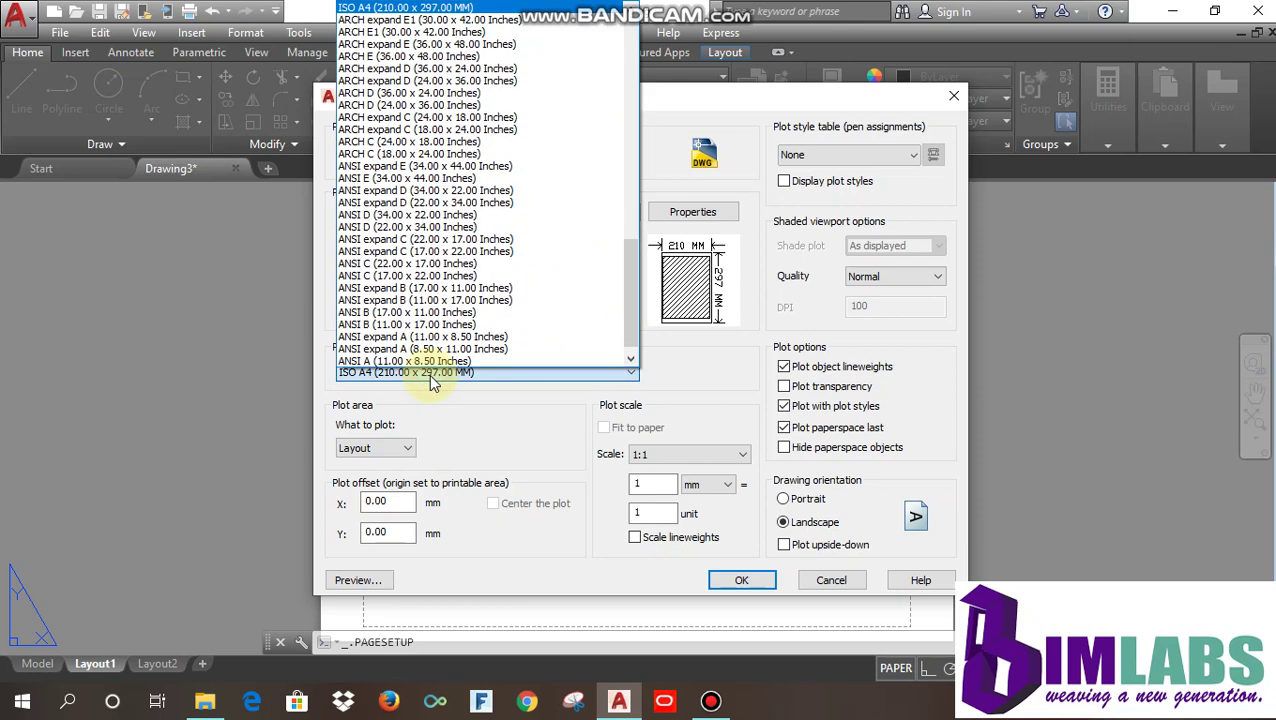
{"action": "scroll", "coordinate": [466, 228], "scroll_direction": "up", "scroll_amount": 12}
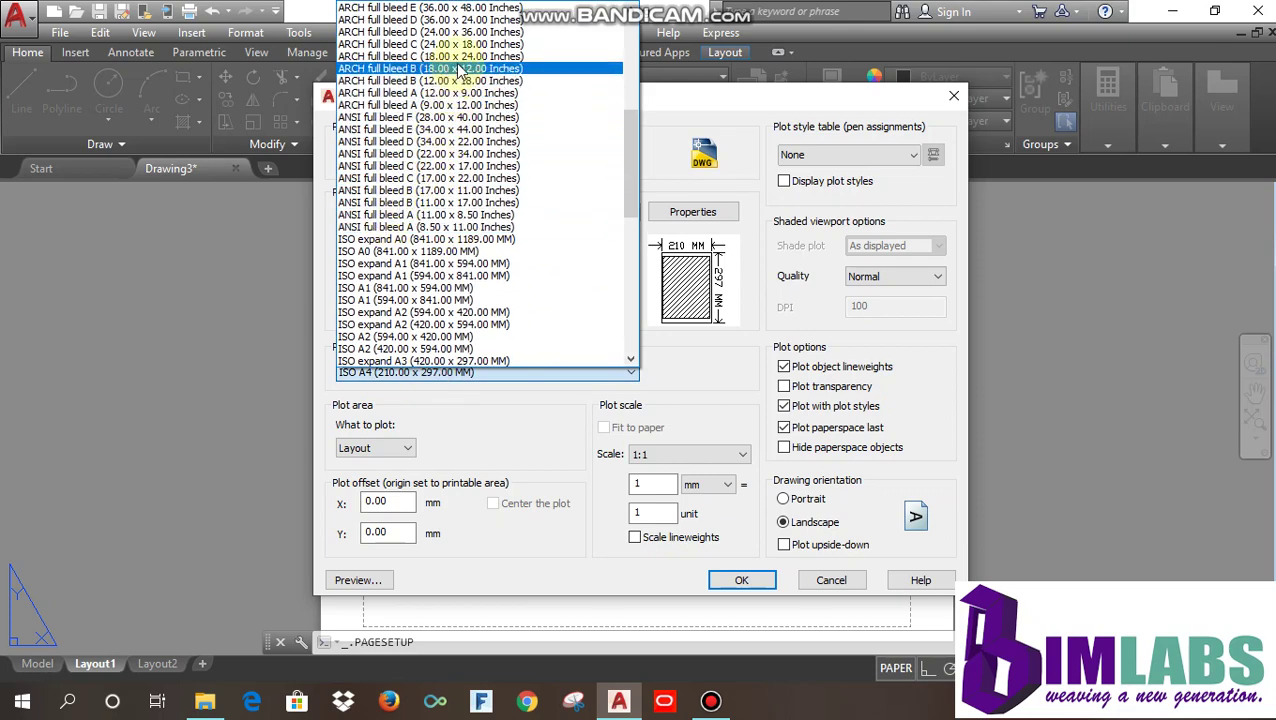
{"action": "scroll", "coordinate": [458, 142], "scroll_direction": "up", "scroll_amount": 6}
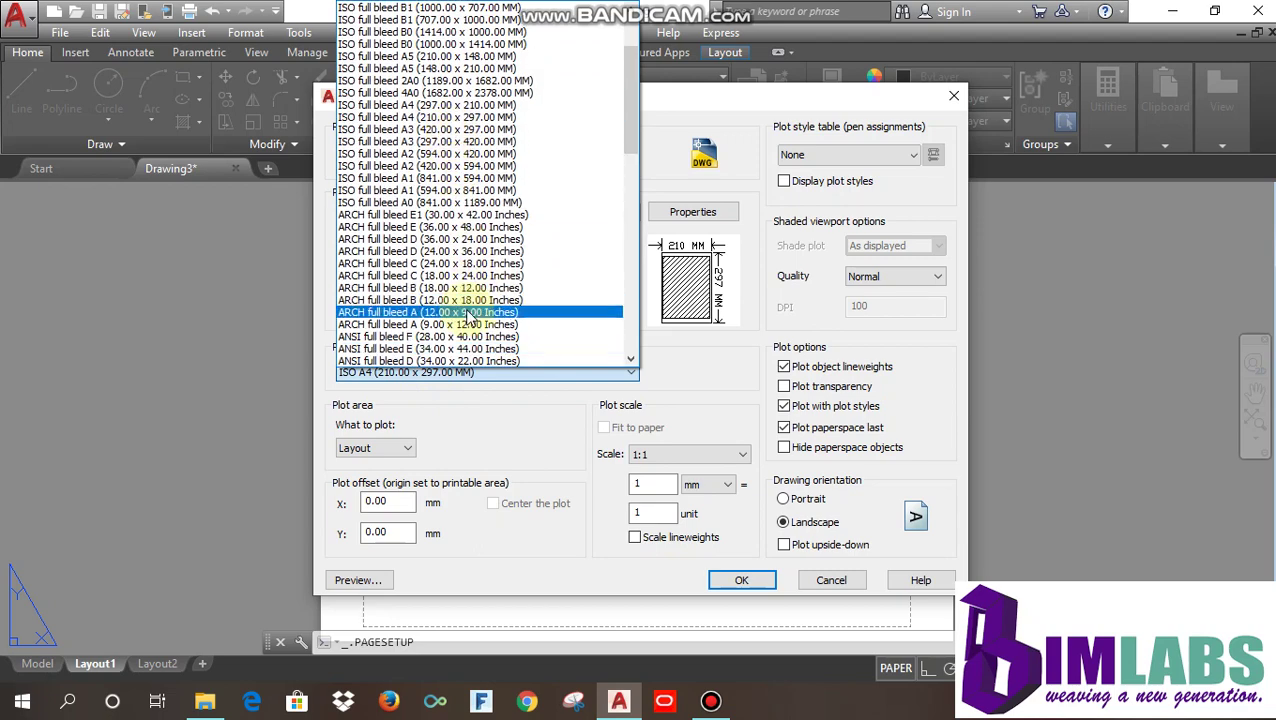
{"action": "left_click", "coordinate": [460, 120]}
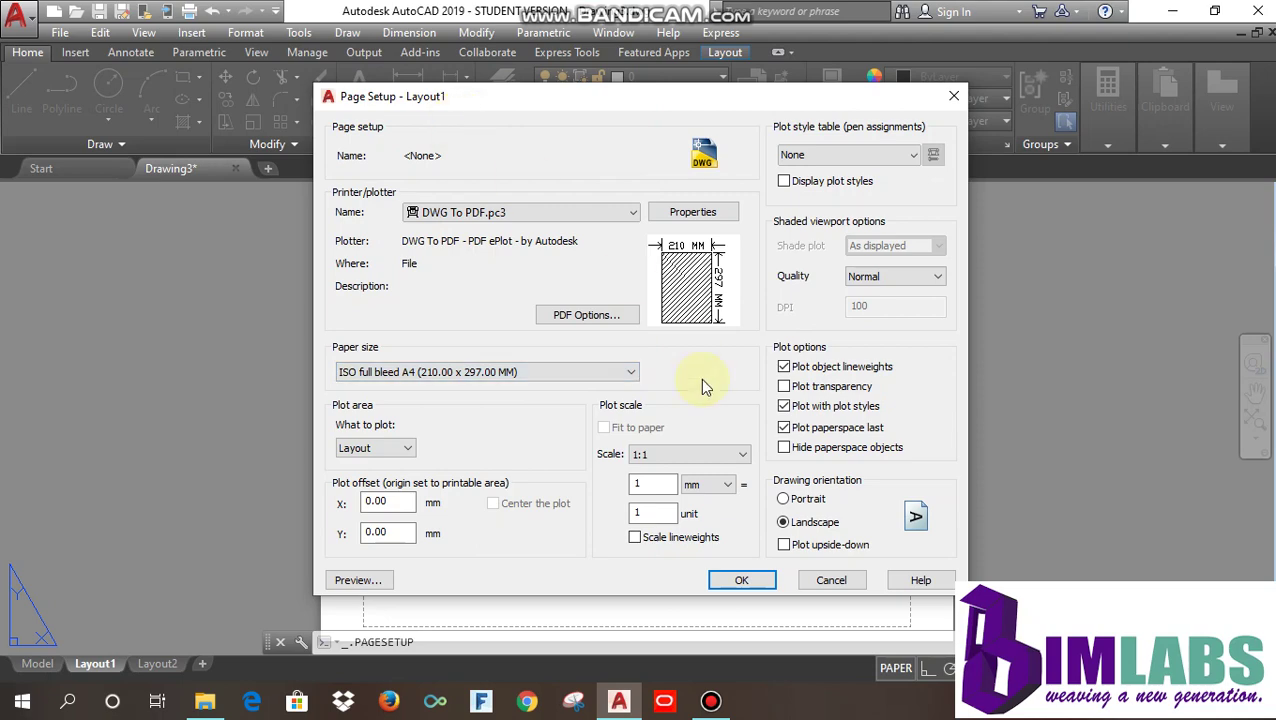
{"action": "left_click", "coordinate": [743, 580]}
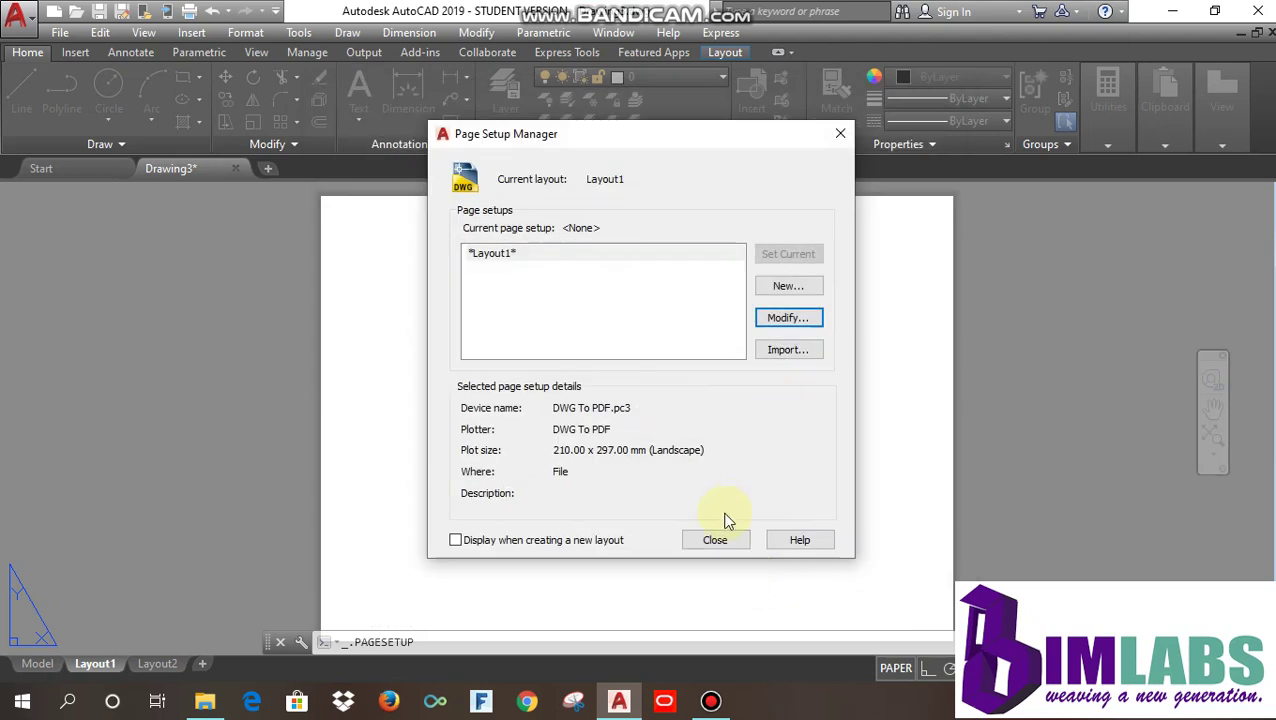
- Draw left and right rectangular viewports side by side on the Layout1 sheet
{"action": "left_click", "coordinate": [714, 540]}
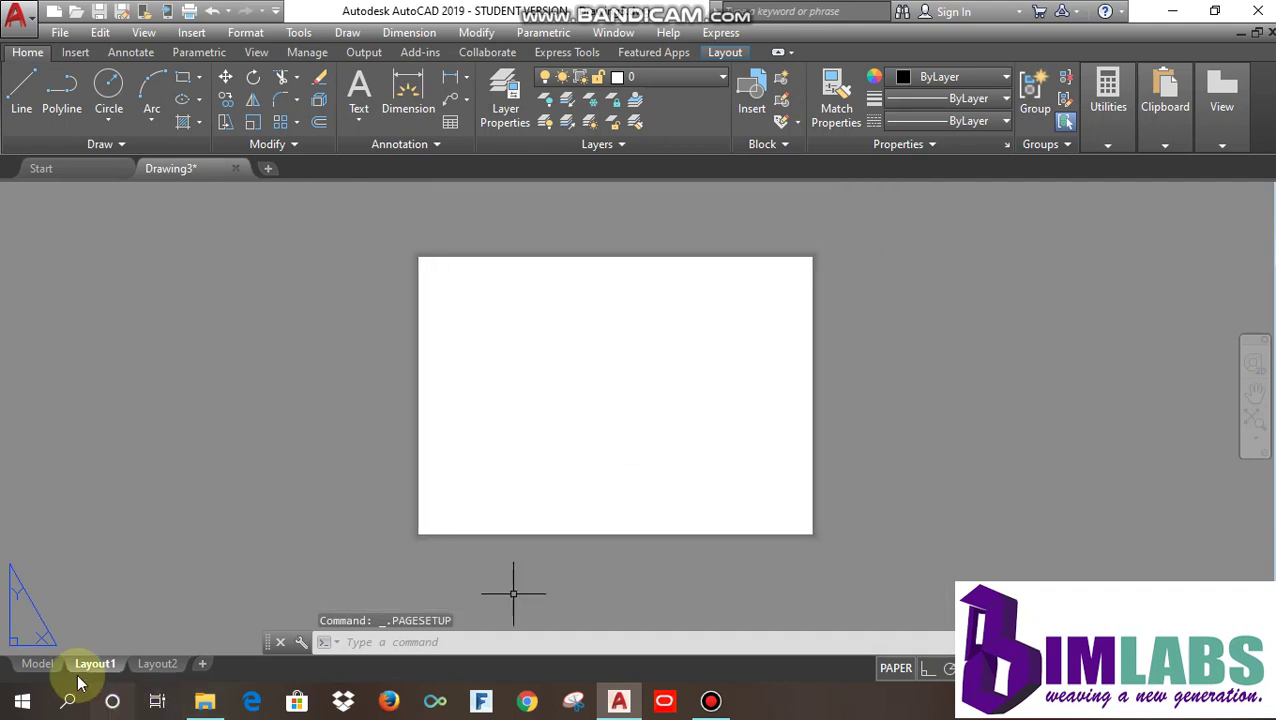
{"action": "left_click", "coordinate": [718, 53]}
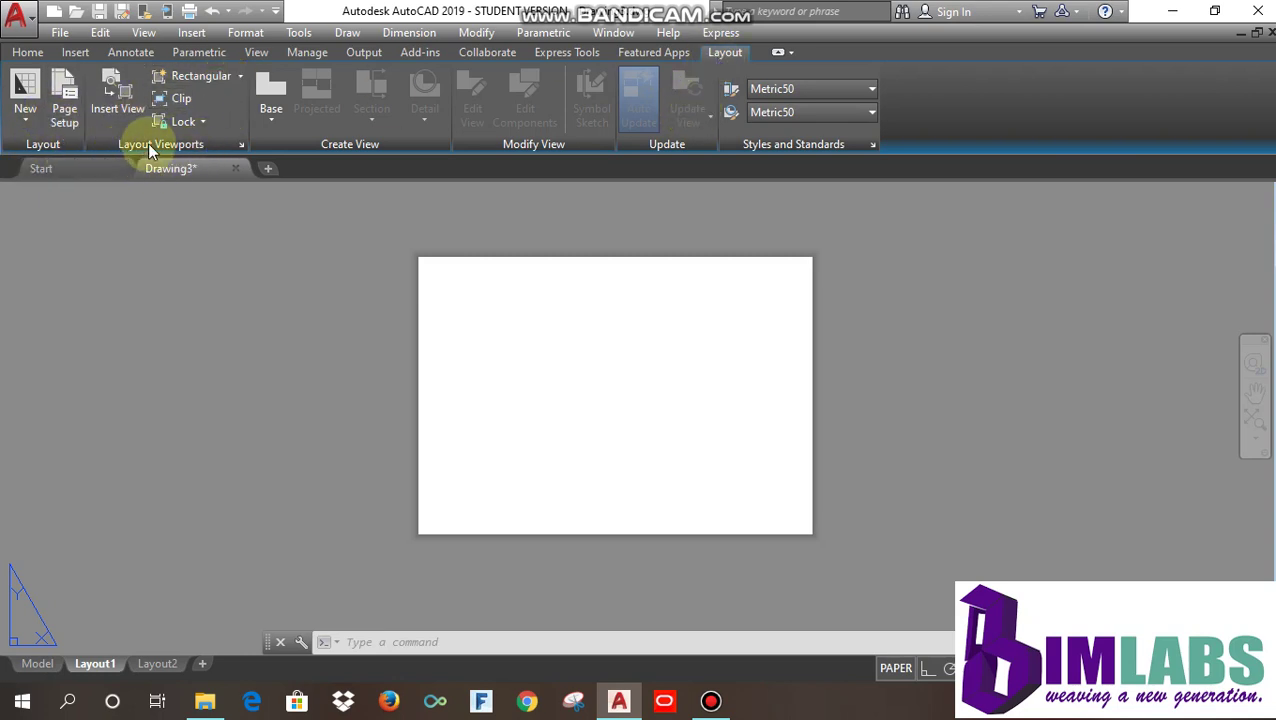
{"action": "left_click", "coordinate": [241, 77]}
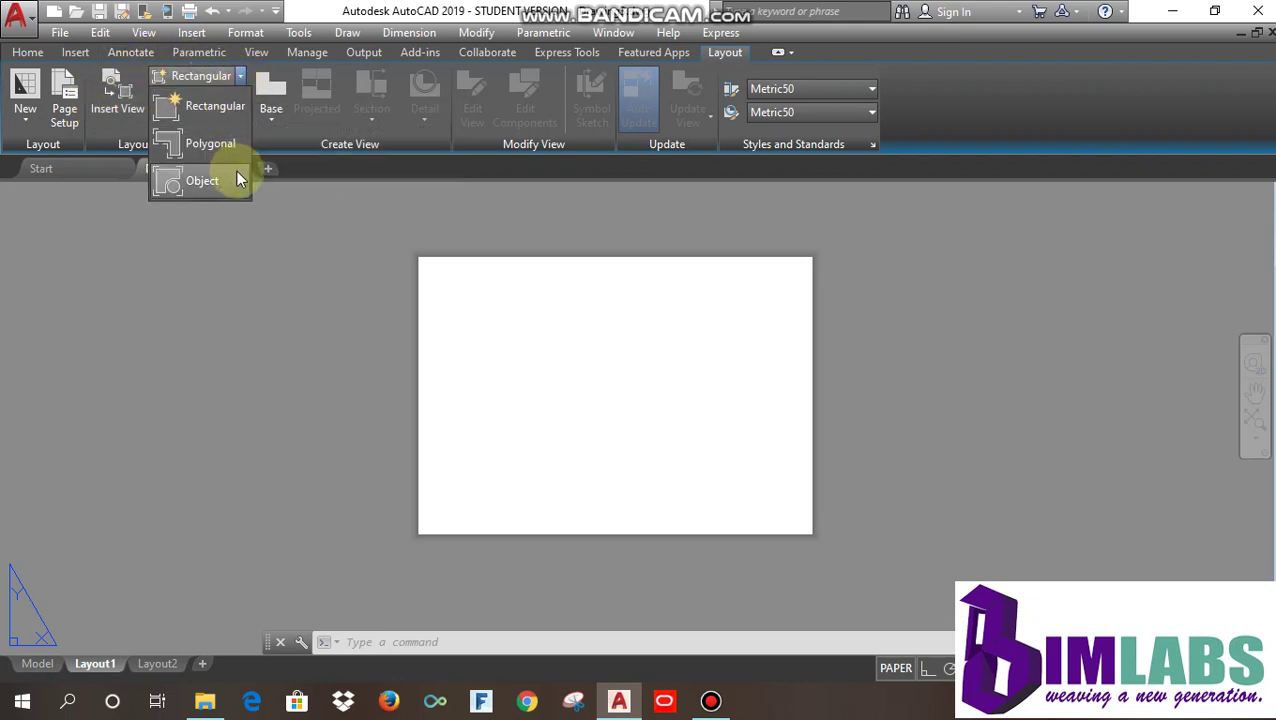
{"action": "left_click", "coordinate": [225, 103]}
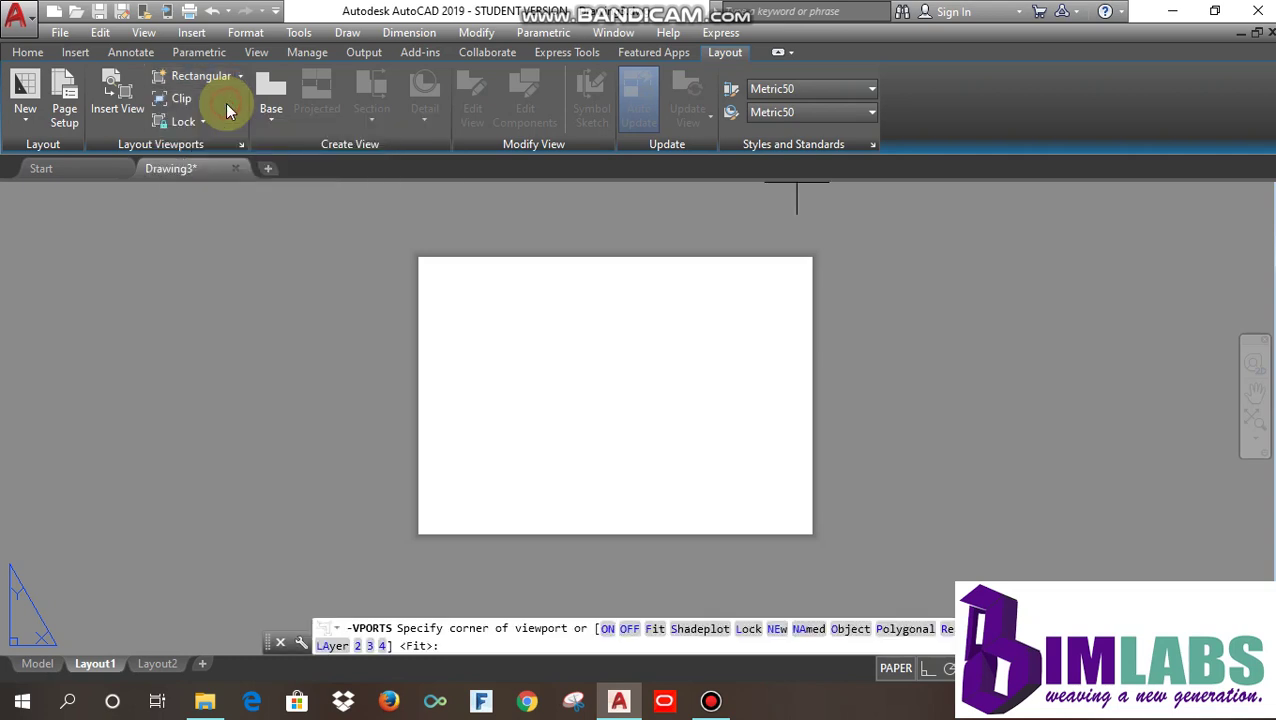
{"action": "left_click", "coordinate": [437, 284]}
{"action": "left_click", "coordinate": [589, 427]}
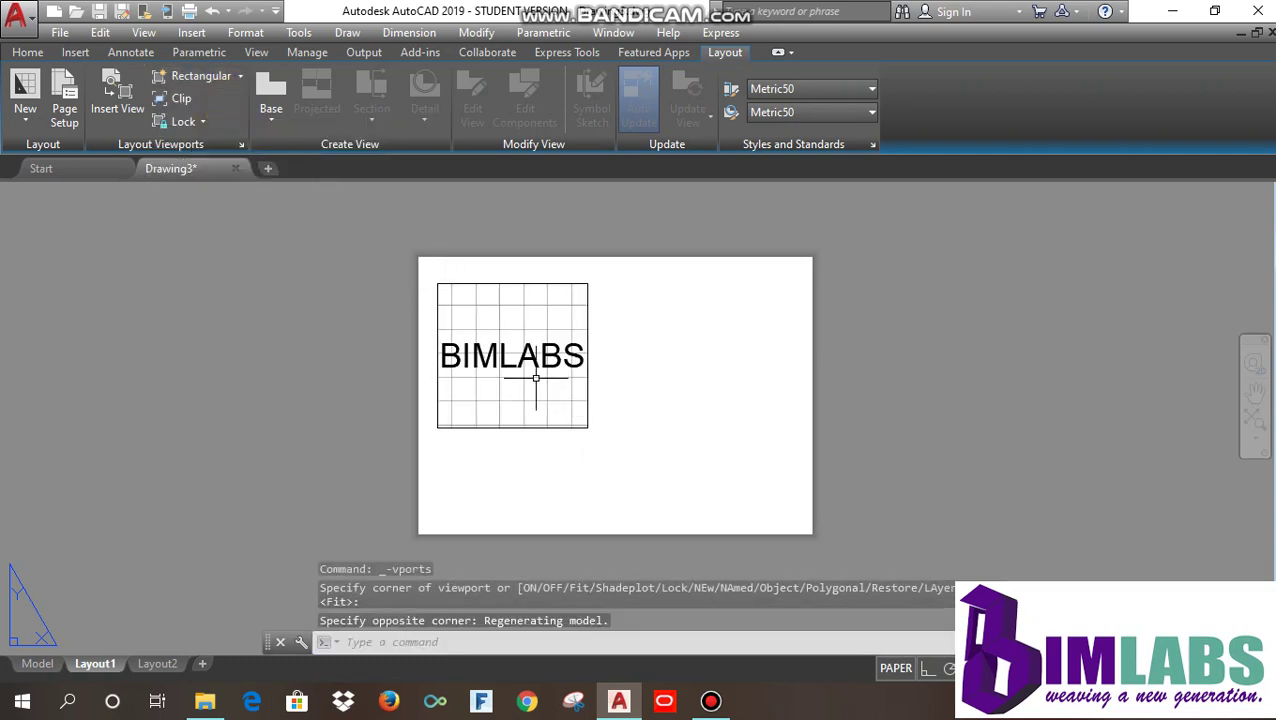
{"action": "left_click", "coordinate": [193, 86]}
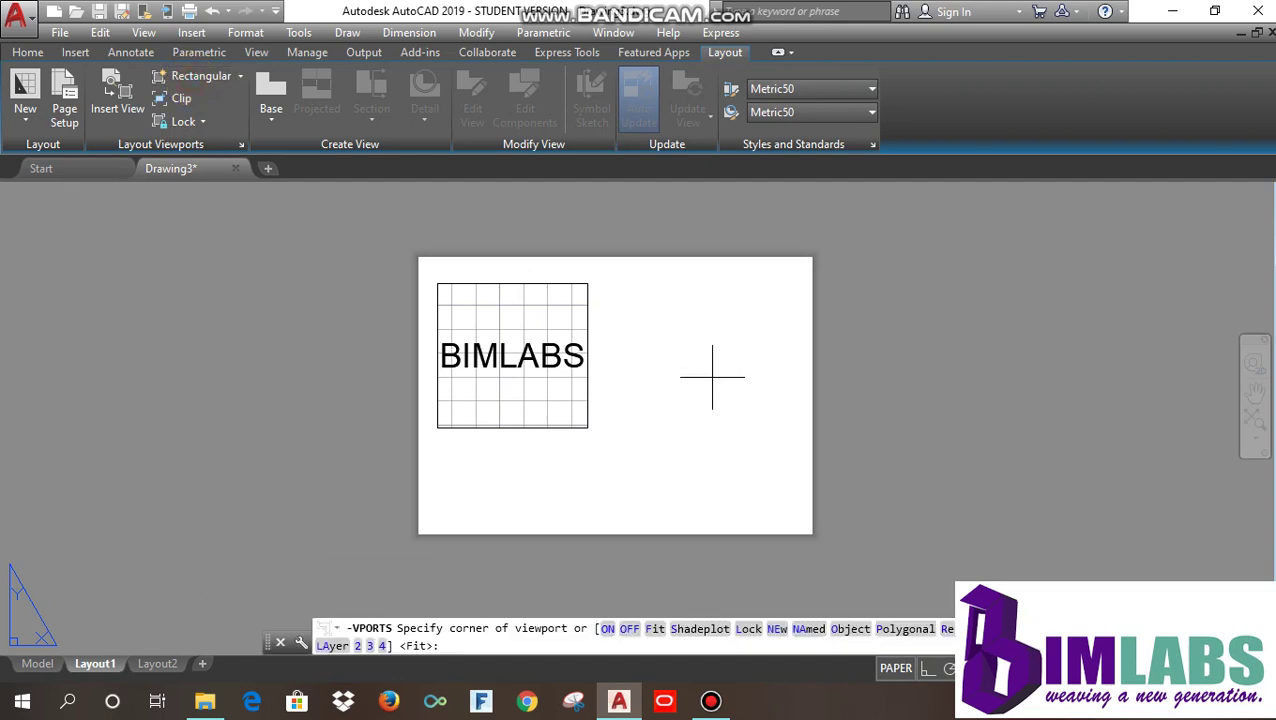
{"action": "left_click", "coordinate": [628, 303]}
{"action": "left_click", "coordinate": [764, 475]}
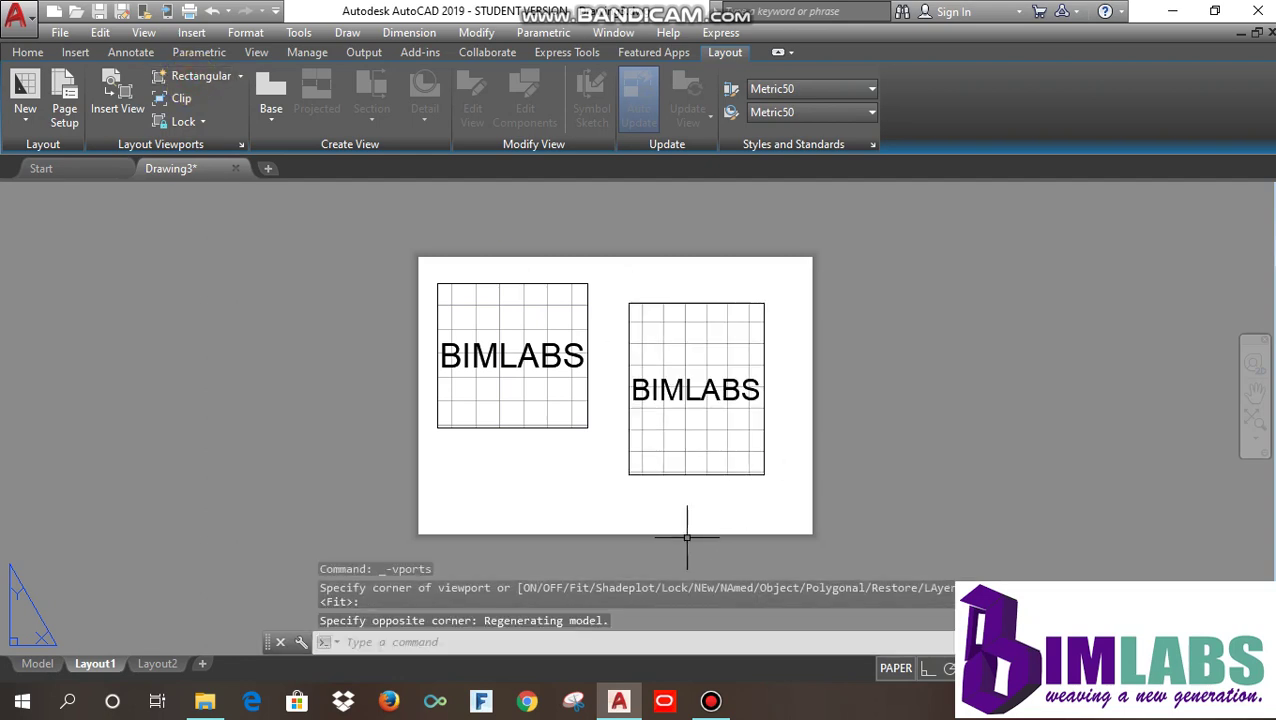
{"action": "left_click", "coordinate": [548, 427]}
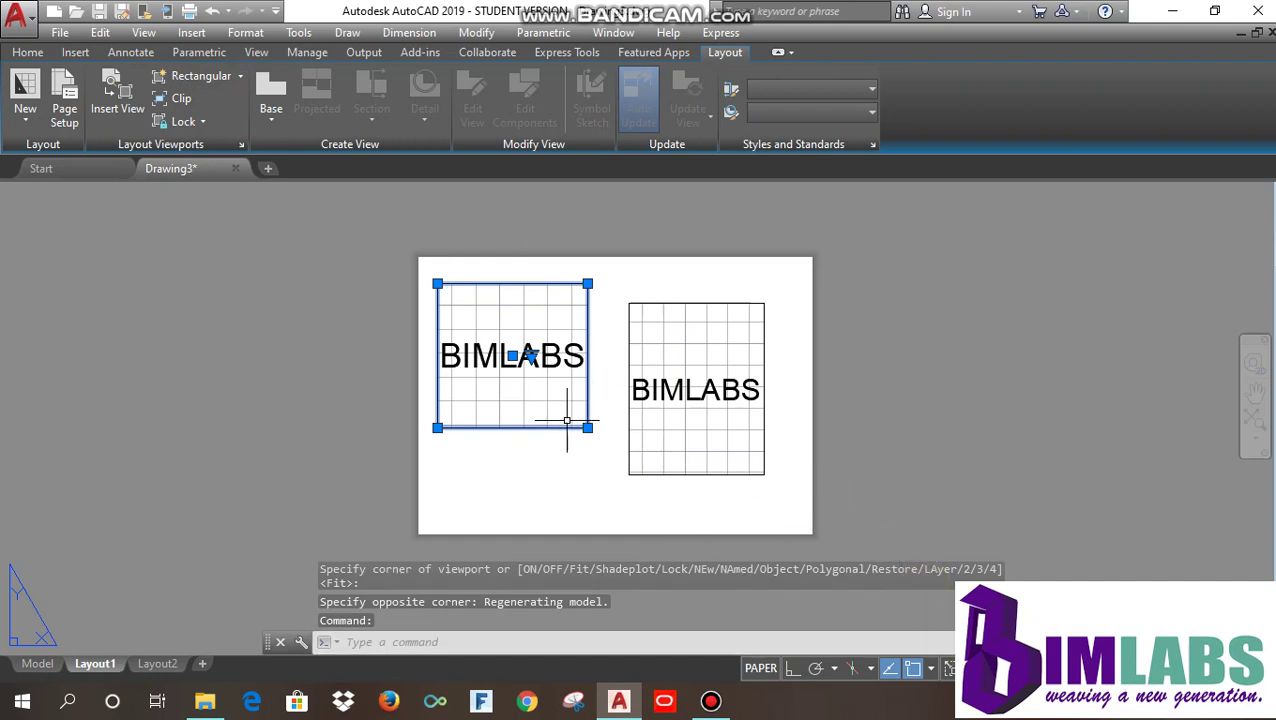
- Give the left viewport a smaller scale and set the right viewport to 1:16
{"action": "left_click", "coordinate": [1050, 668]}
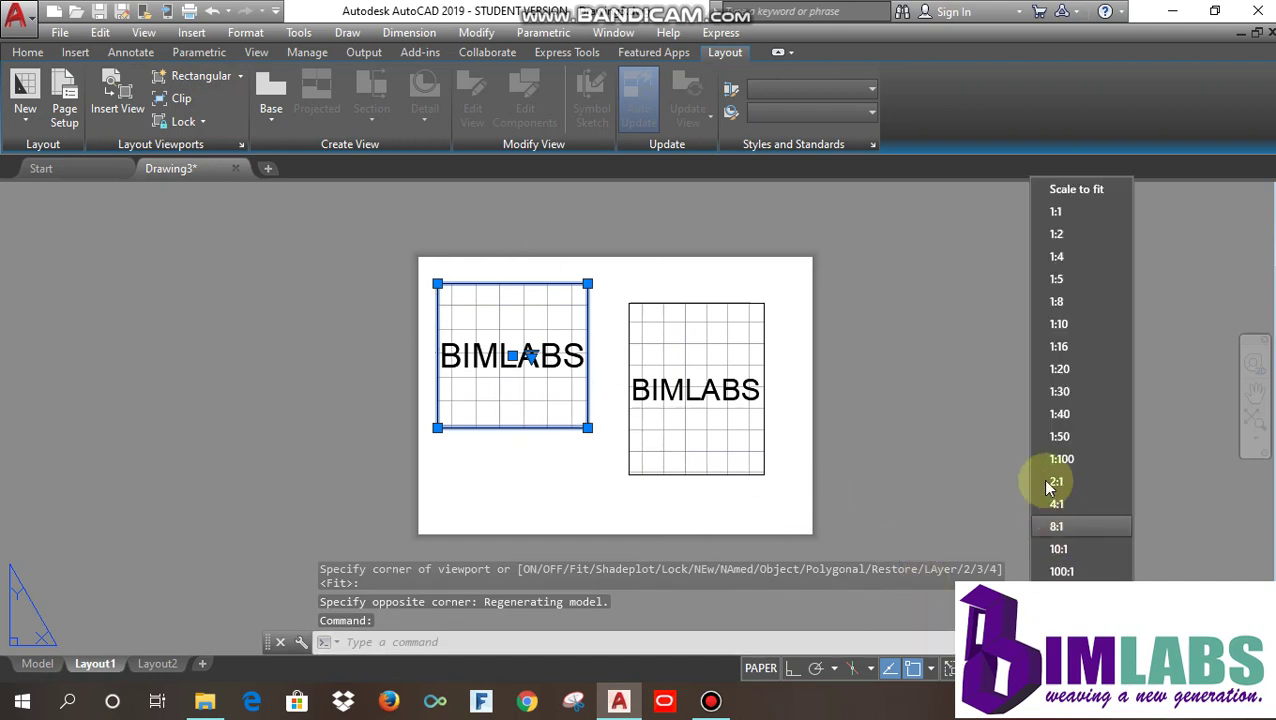
{"action": "left_click", "coordinate": [1056, 294]}
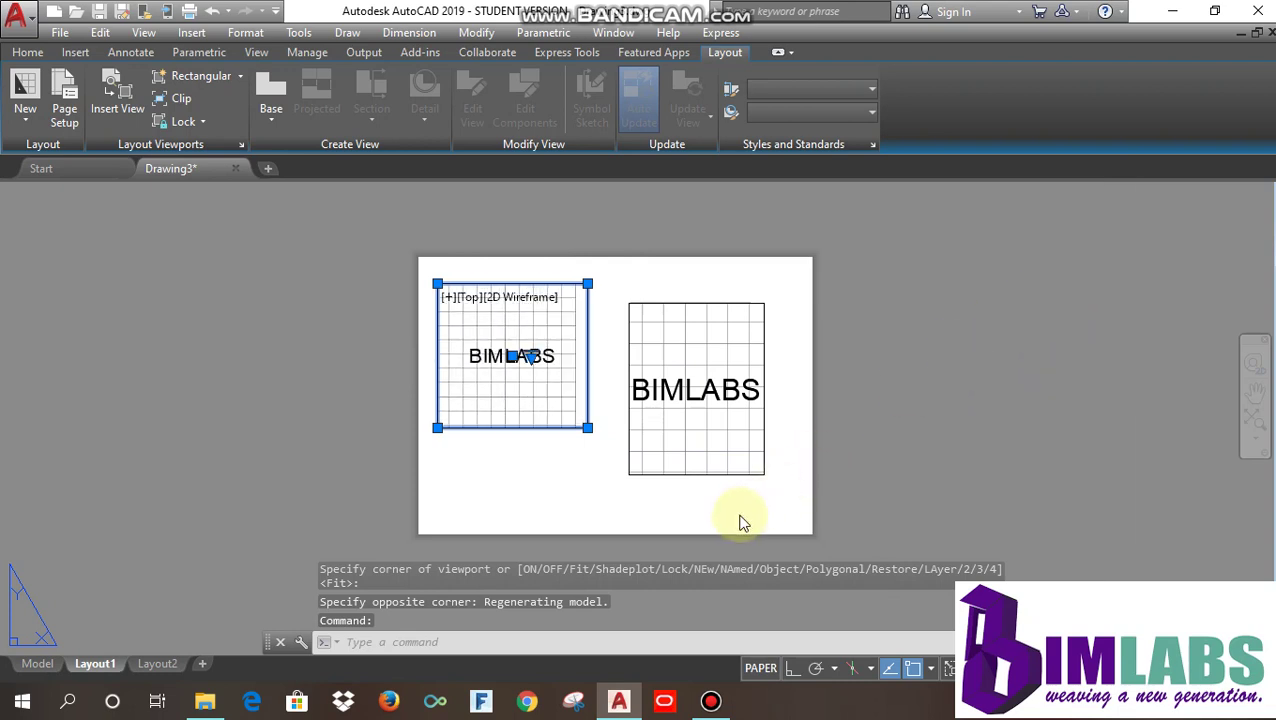
{"action": "key", "text": "Escape"}
{"action": "left_click", "coordinate": [715, 474]}
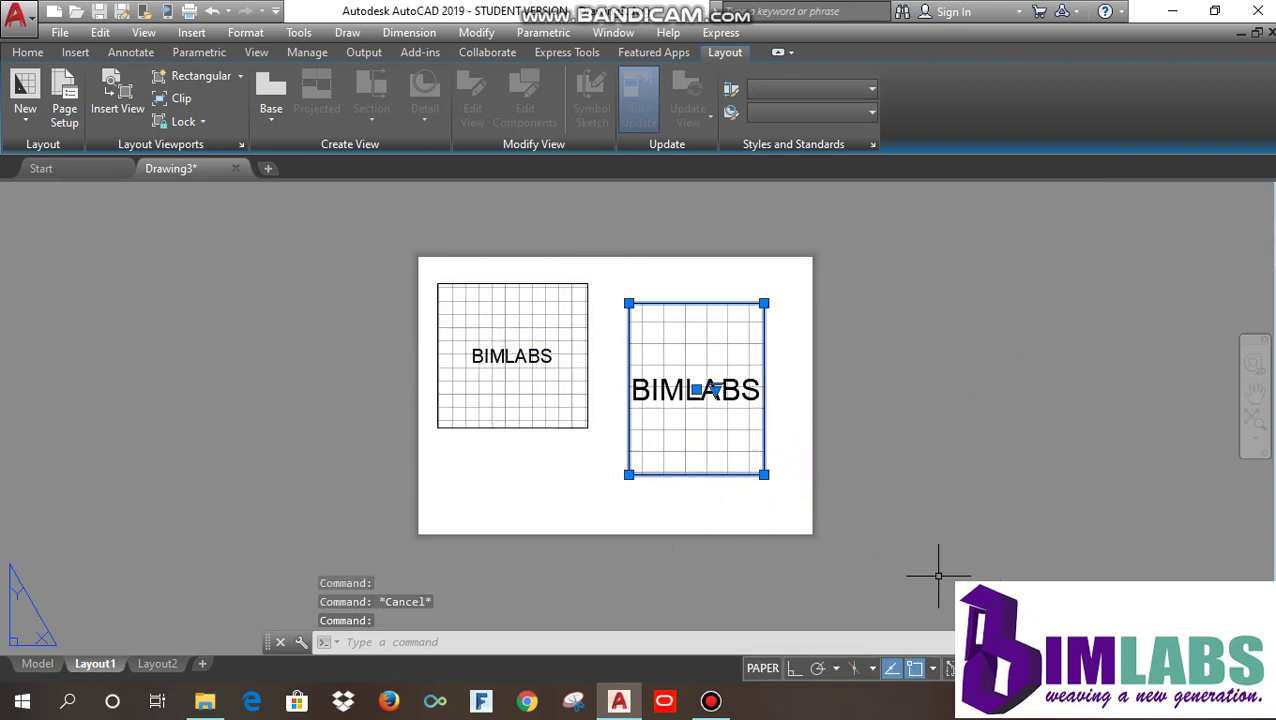
{"action": "left_click", "coordinate": [1050, 668]}
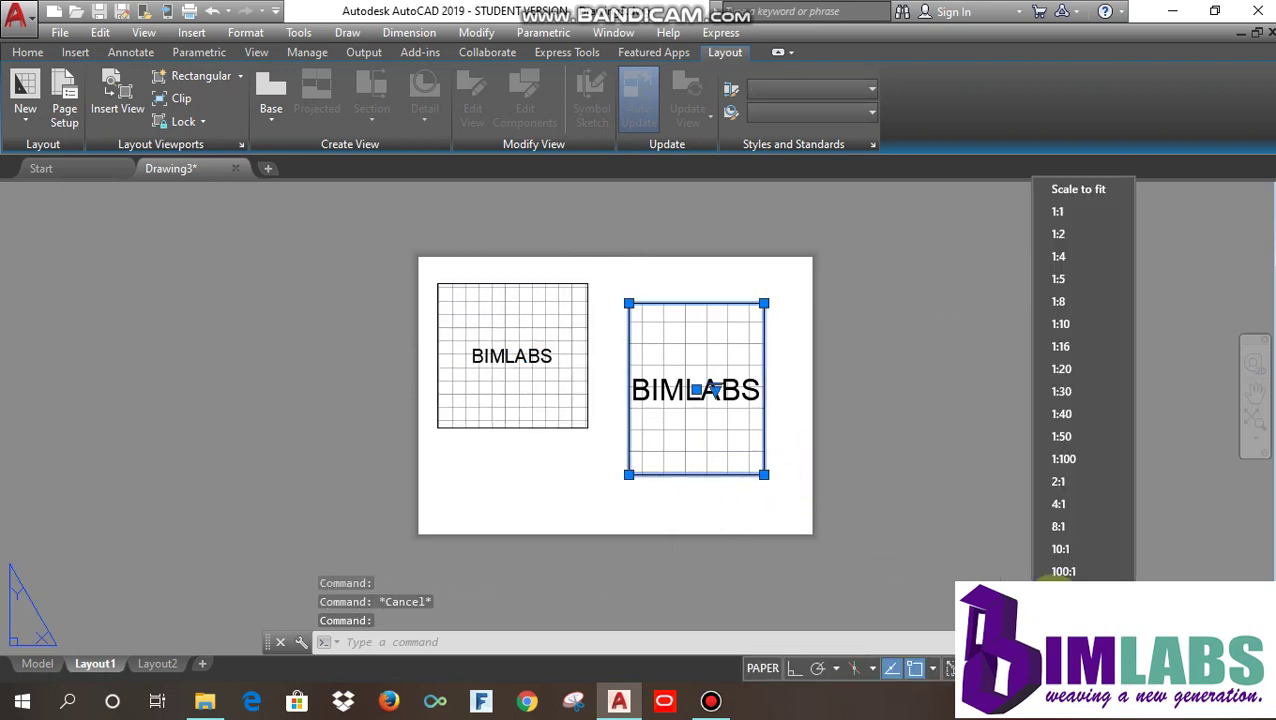
{"action": "left_click", "coordinate": [1074, 345]}
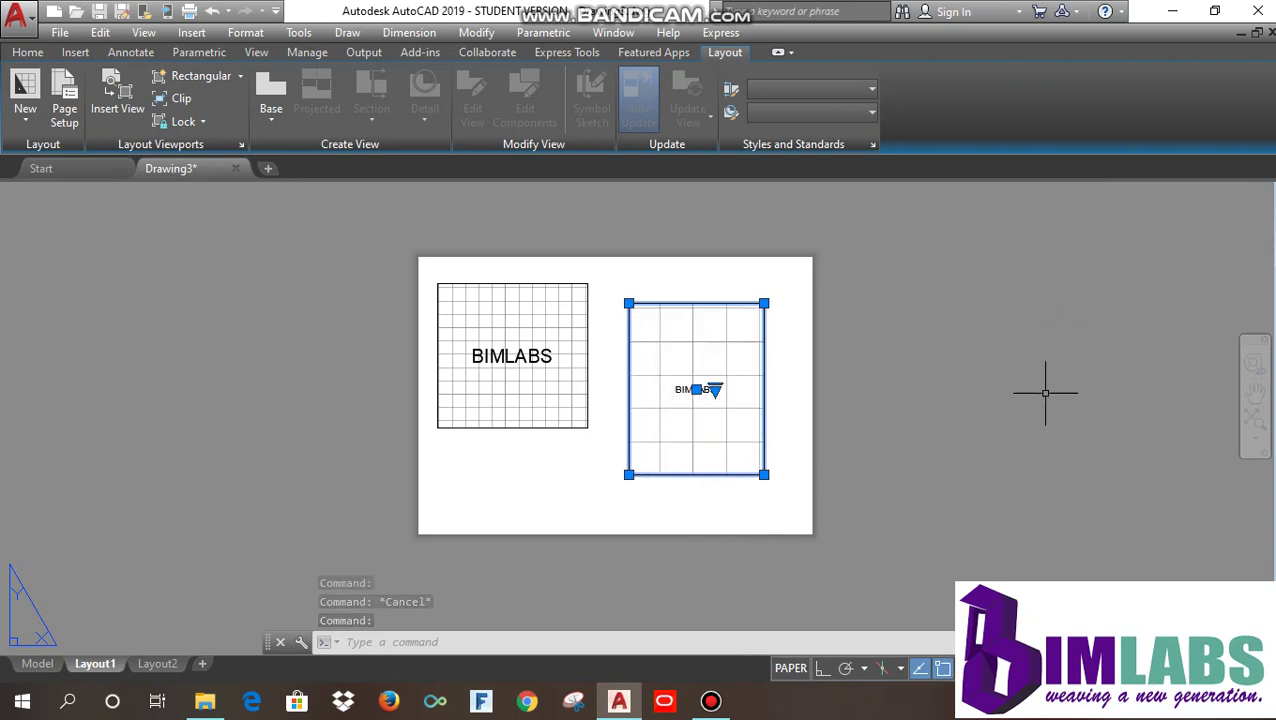
{"action": "key", "text": "Escape"}
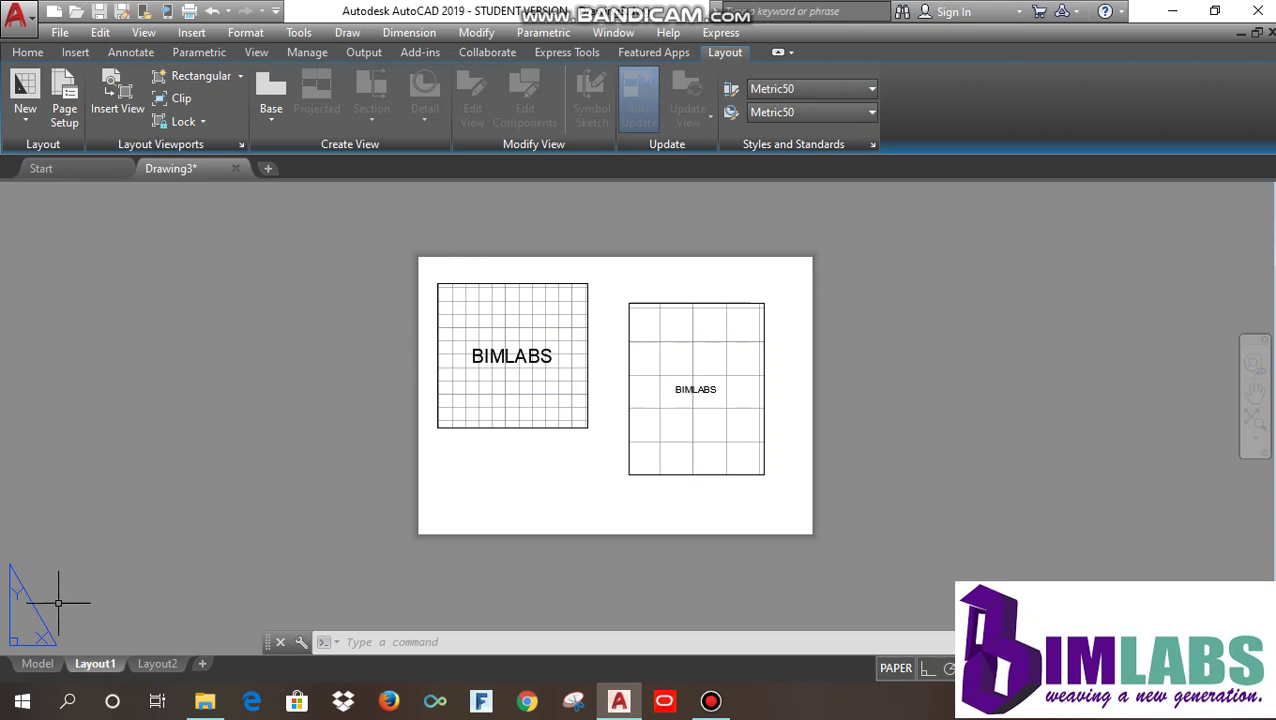
- Return to model space and select the BIMLABS text
{"action": "left_click", "coordinate": [37, 667]}
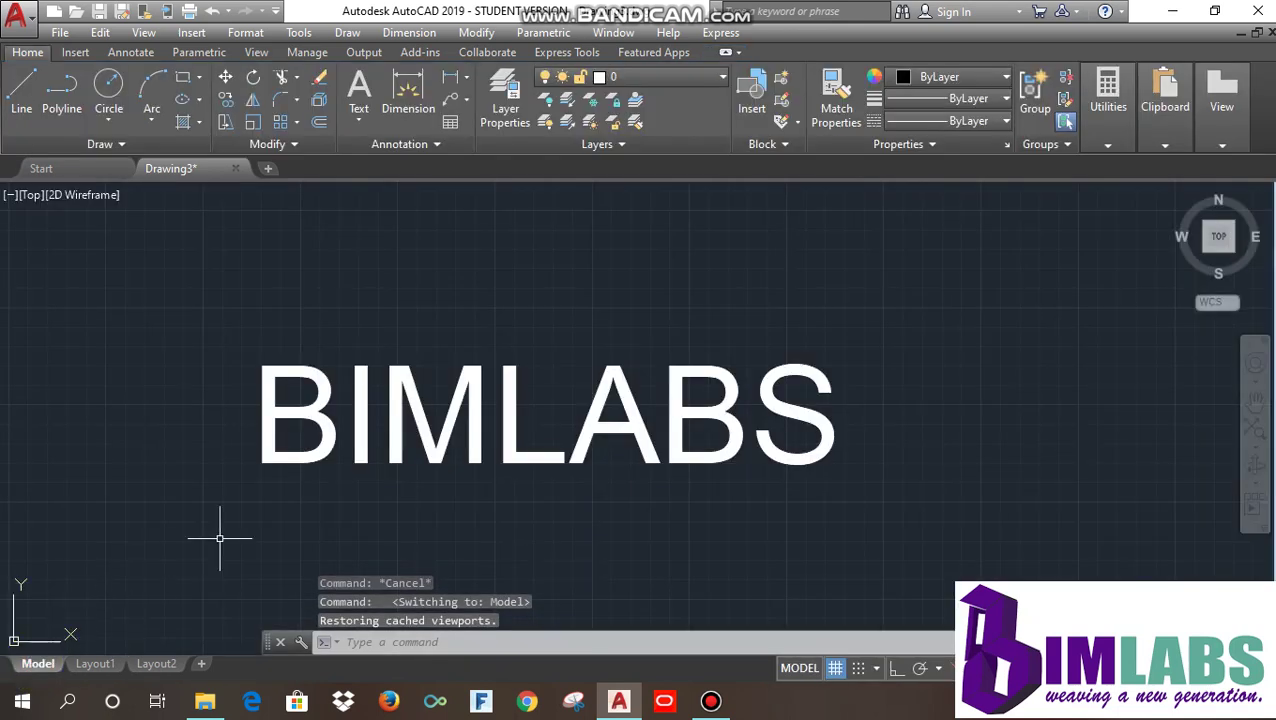
{"action": "left_click", "coordinate": [366, 460]}
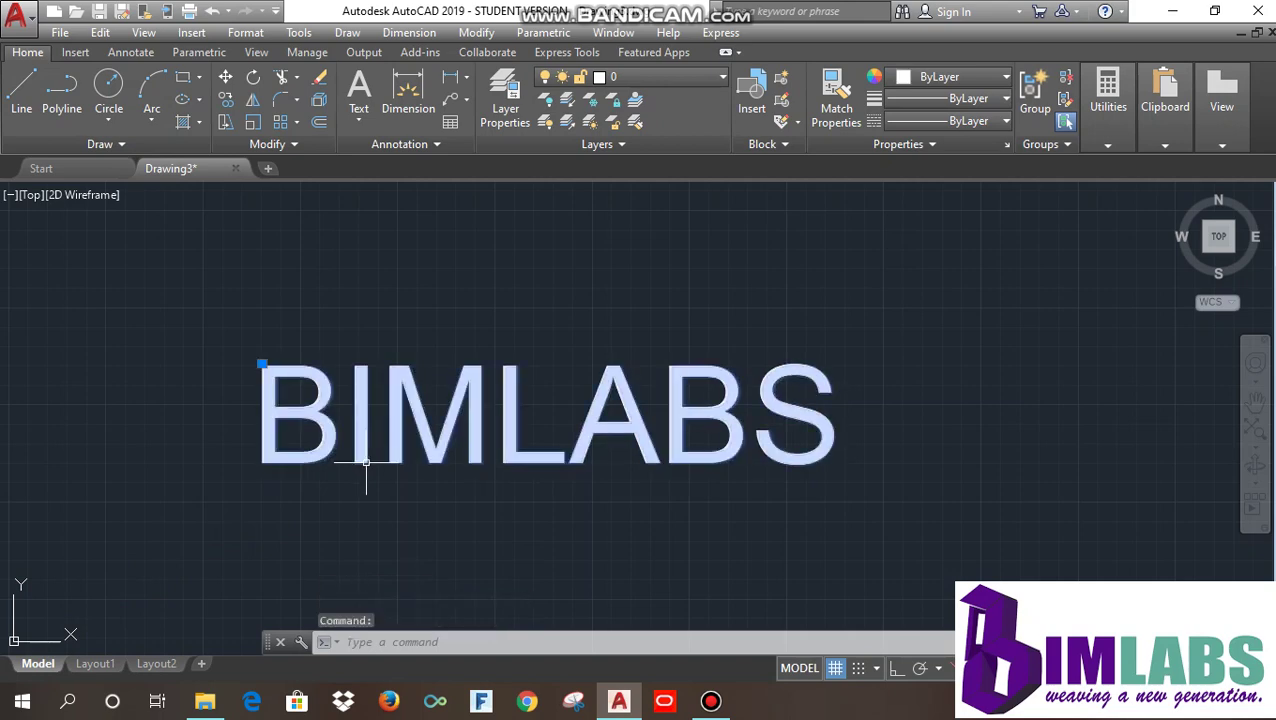
- In Properties, set the BIMLABS text's Annotative to Yes with paper text height 50
{"action": "right_click", "coordinate": [376, 494]}
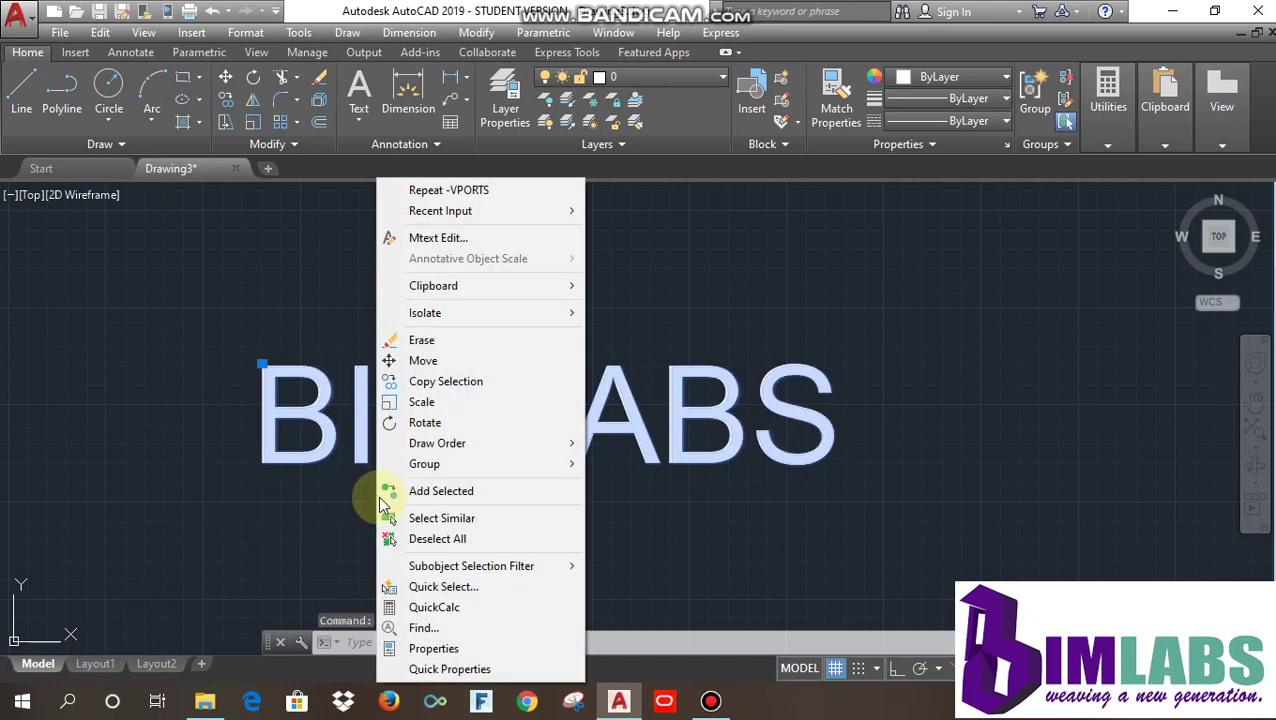
{"action": "left_click", "coordinate": [431, 643]}
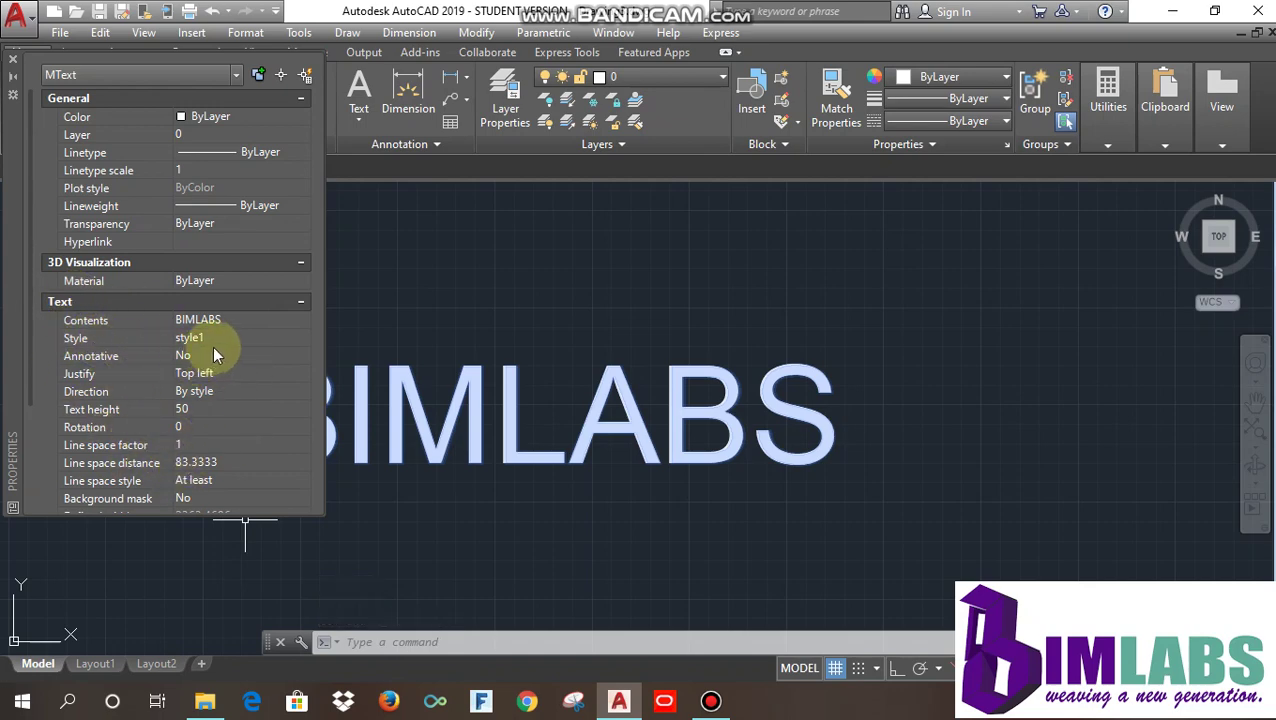
{"action": "left_click", "coordinate": [255, 358]}
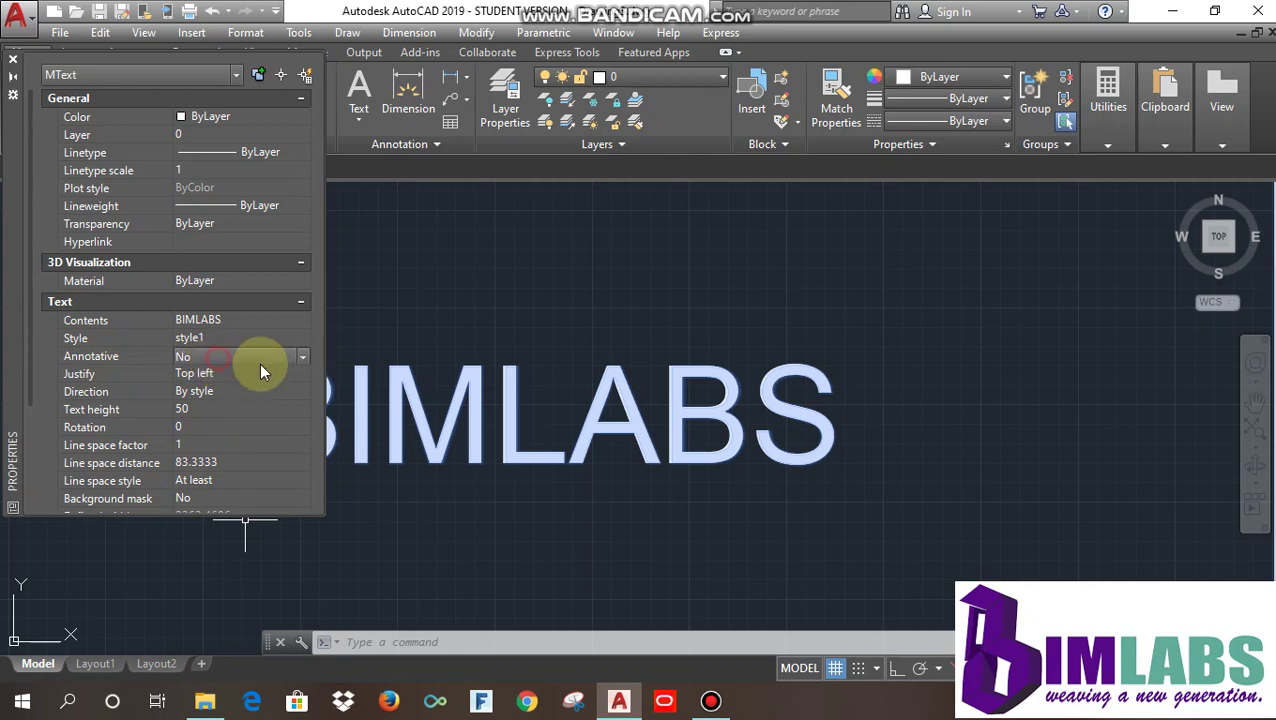
{"action": "left_click", "coordinate": [301, 357]}
{"action": "left_click", "coordinate": [228, 372]}
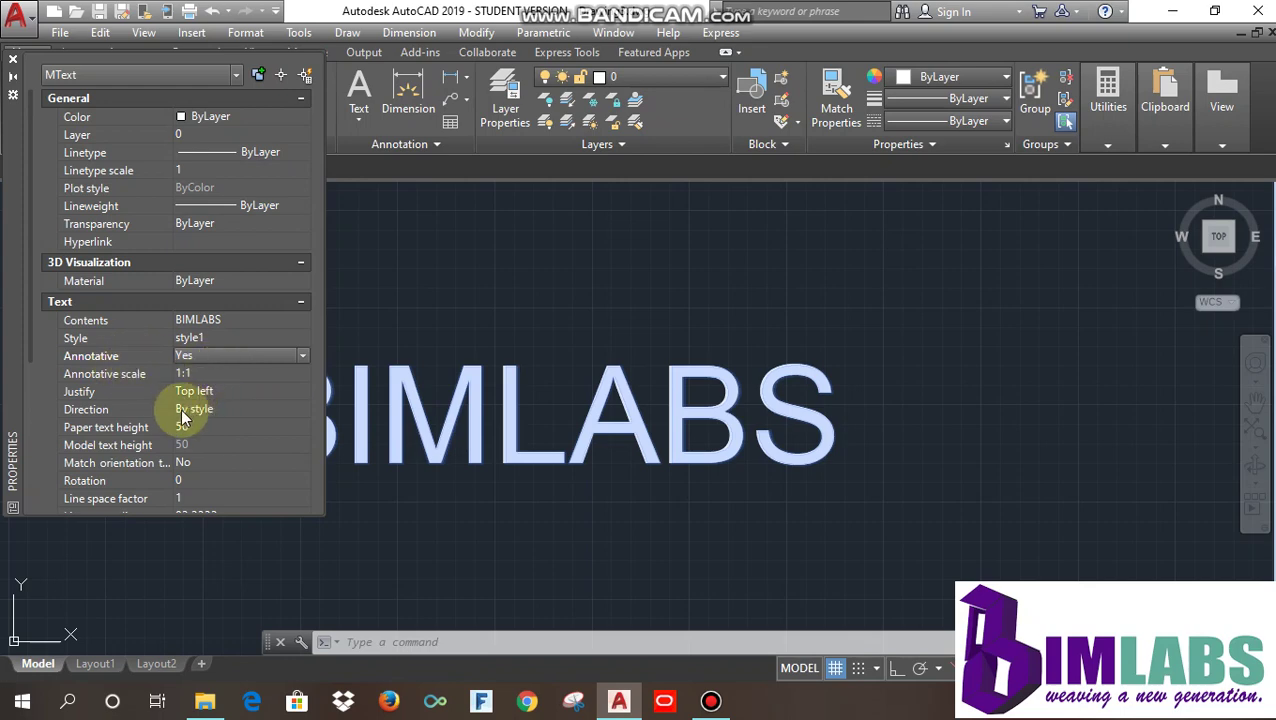
{"action": "left_click", "coordinate": [240, 358]}
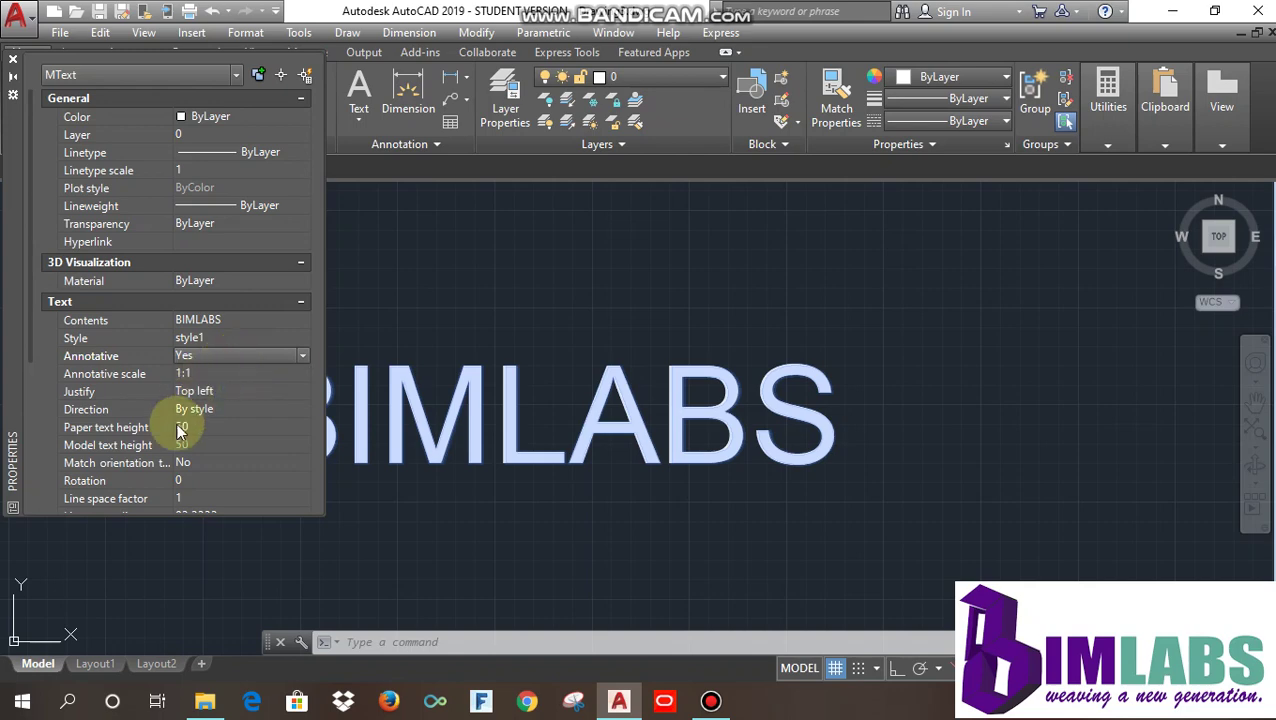
{"action": "left_click", "coordinate": [264, 355]}
{"action": "left_click", "coordinate": [232, 389]}
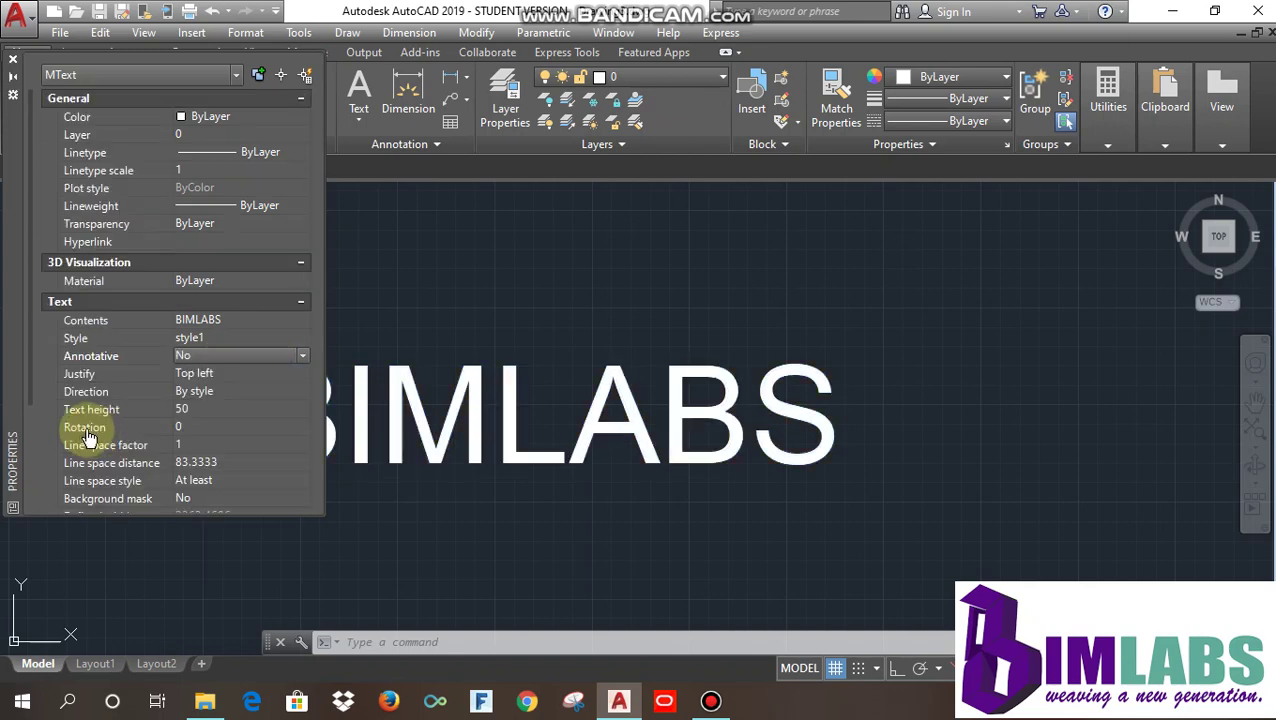
{"action": "left_click", "coordinate": [245, 355]}
{"action": "left_click", "coordinate": [222, 376]}
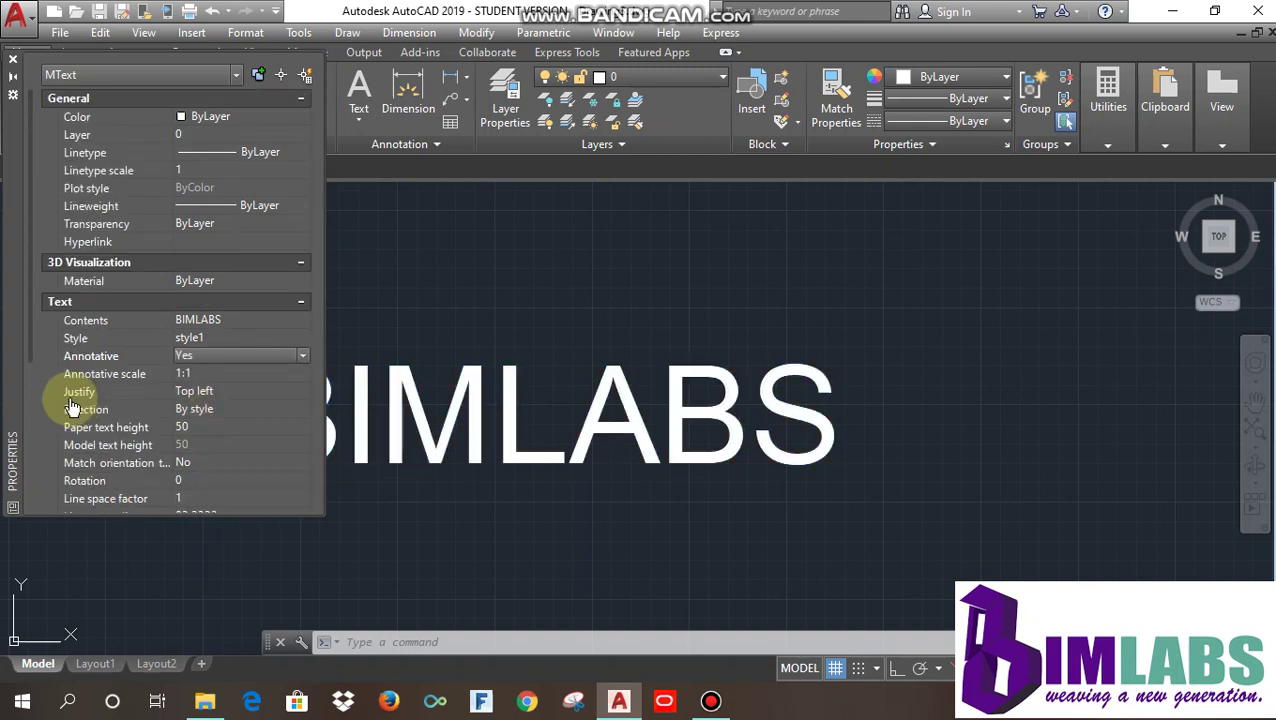
{"action": "left_click", "coordinate": [204, 428]}
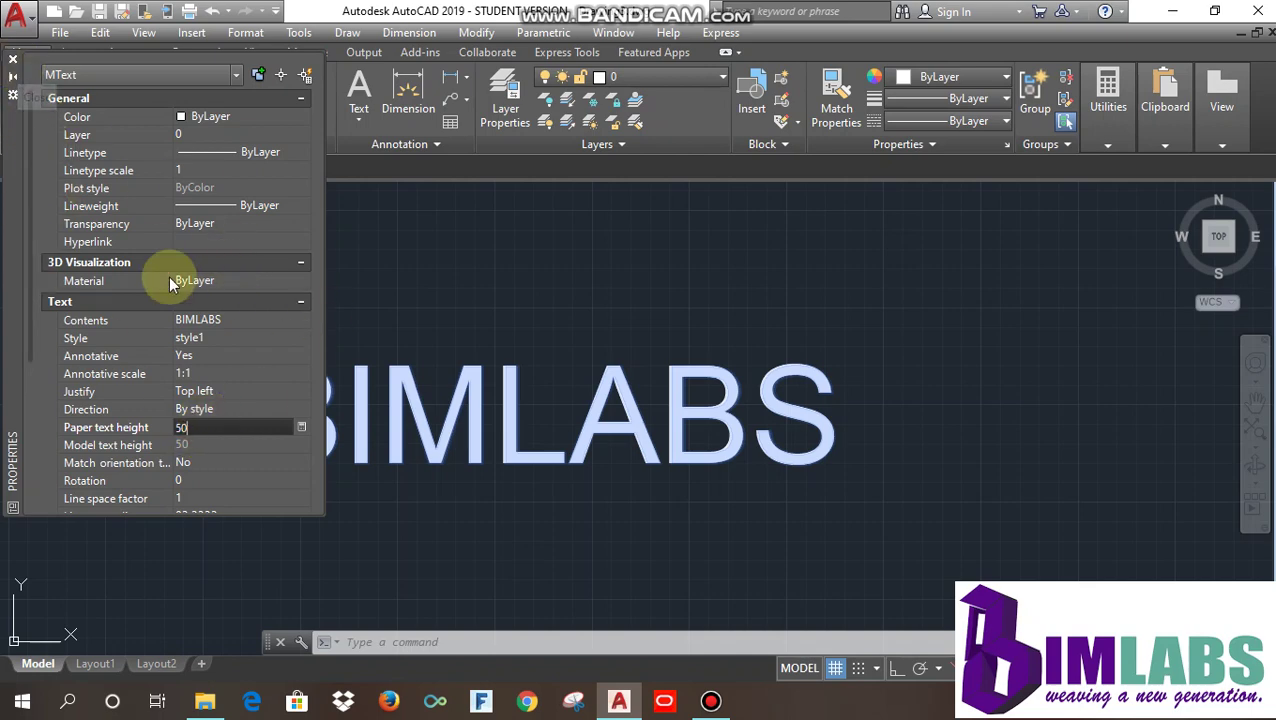
{"action": "left_click", "coordinate": [14, 66]}
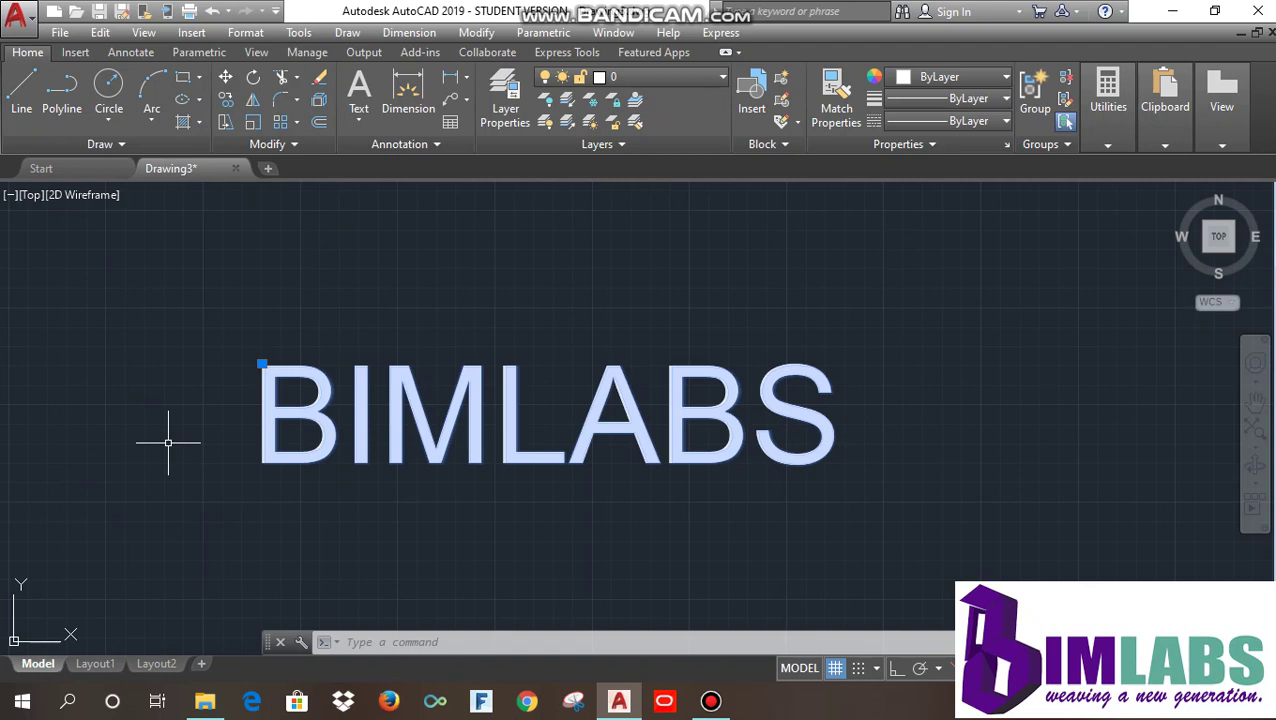
- Check Layout1's viewports, then back in model space expand the Annotate tab's Annotation Scaling panel
{"action": "left_click", "coordinate": [96, 663]}
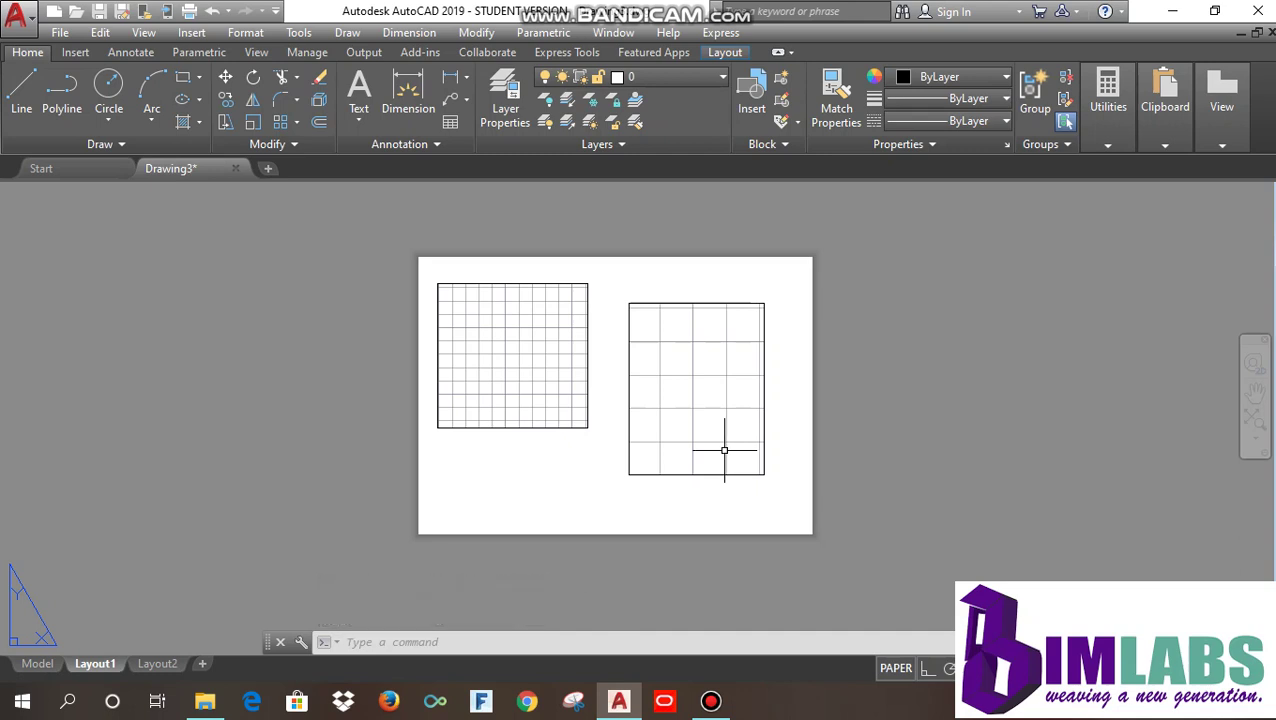
{"action": "left_click", "coordinate": [37, 665]}
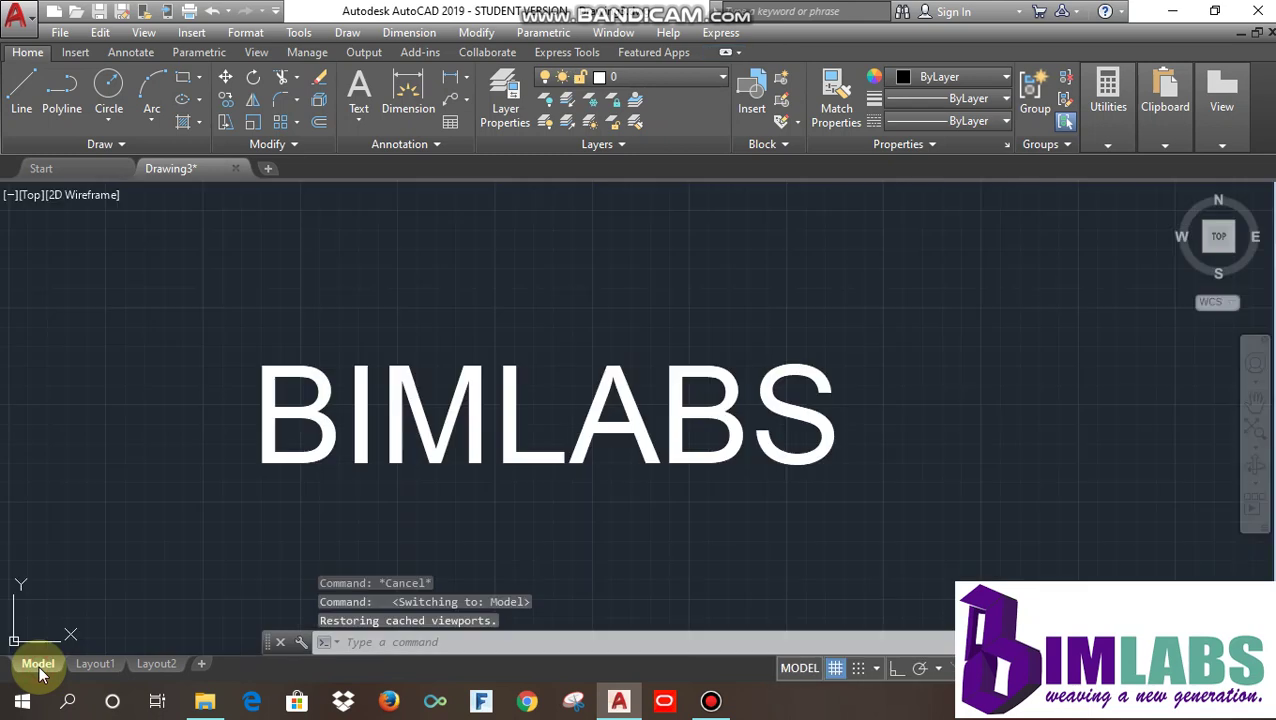
{"action": "left_click", "coordinate": [130, 52]}
{"action": "left_click", "coordinate": [1099, 122]}
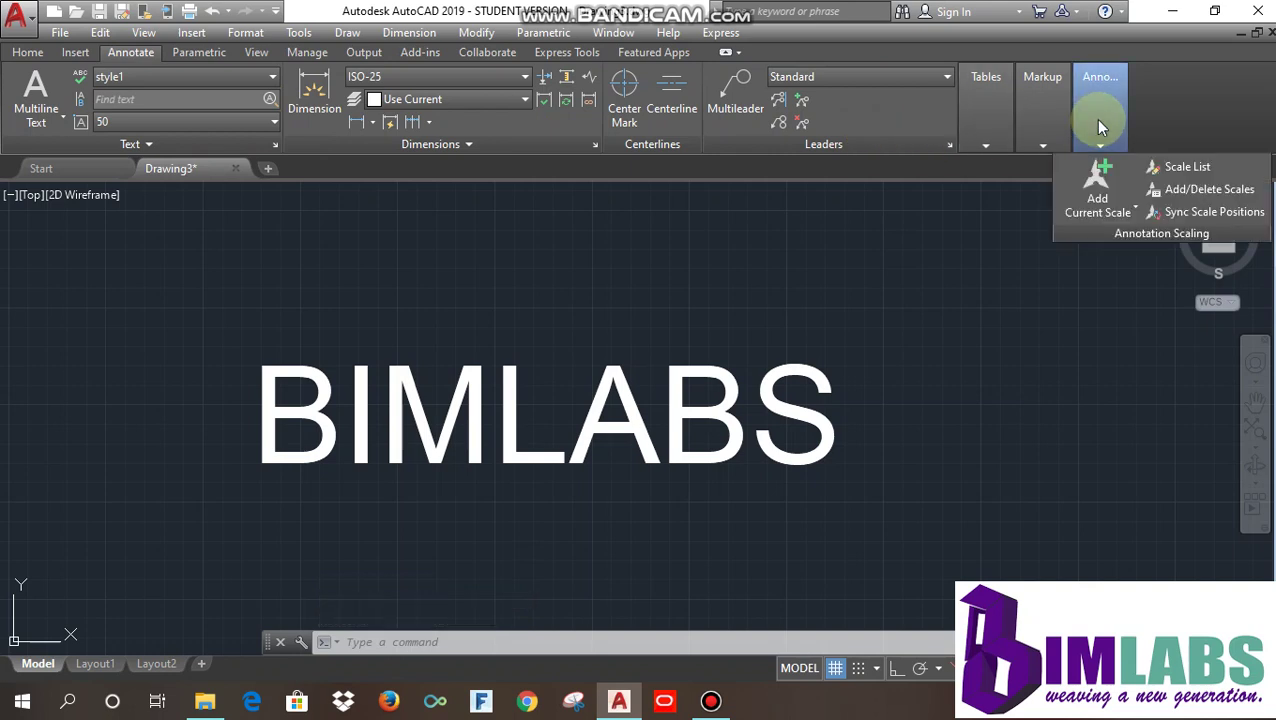
- Add the 1:5 and 1:10 annotation scales to the BIMLABS text with Add/Delete Scales
{"action": "left_click", "coordinate": [1209, 190]}
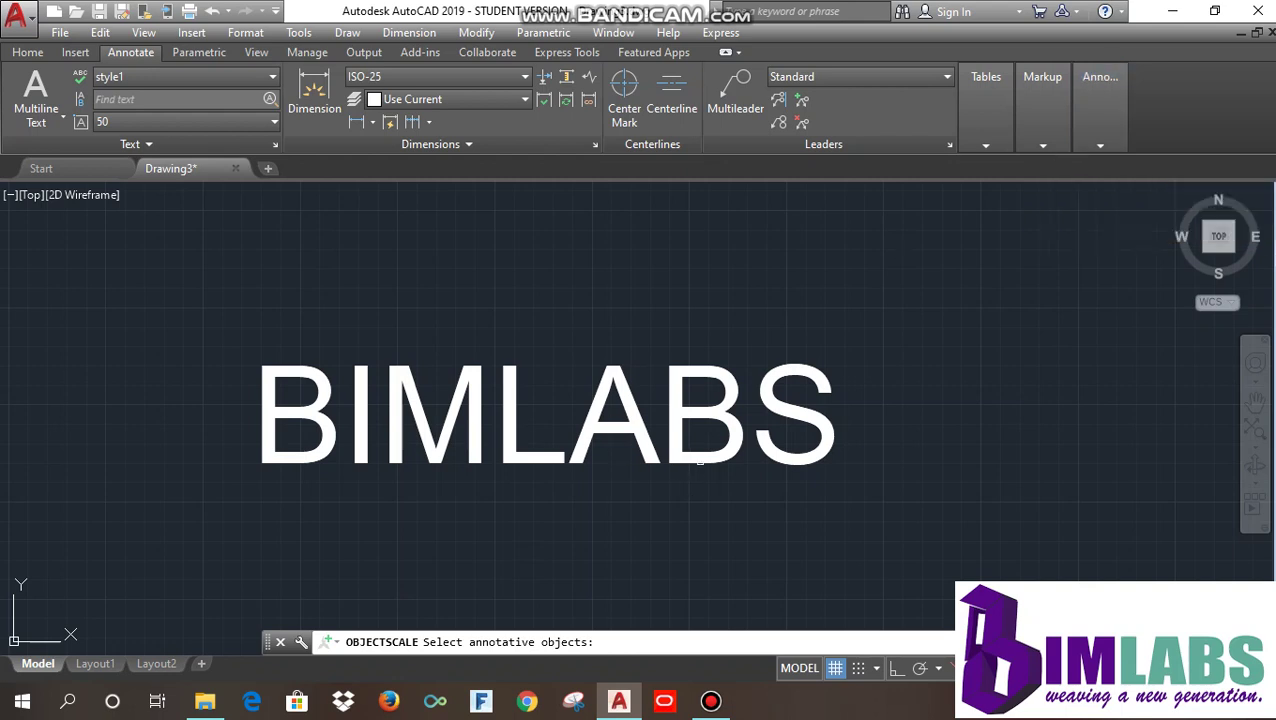
{"action": "left_click", "coordinate": [707, 458]}
{"action": "left_click", "coordinate": [680, 470]}
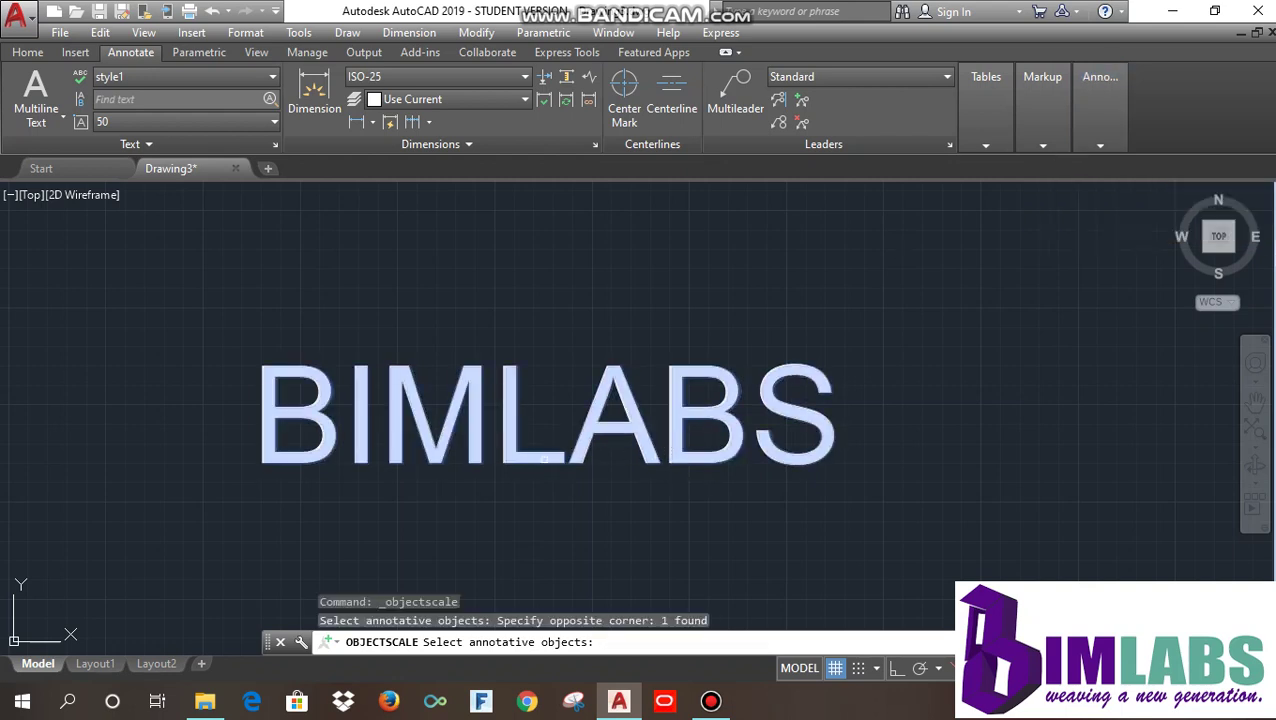
{"action": "left_click", "coordinate": [545, 459]}
{"action": "left_click", "coordinate": [476, 452]}
{"action": "key", "text": "Return"}
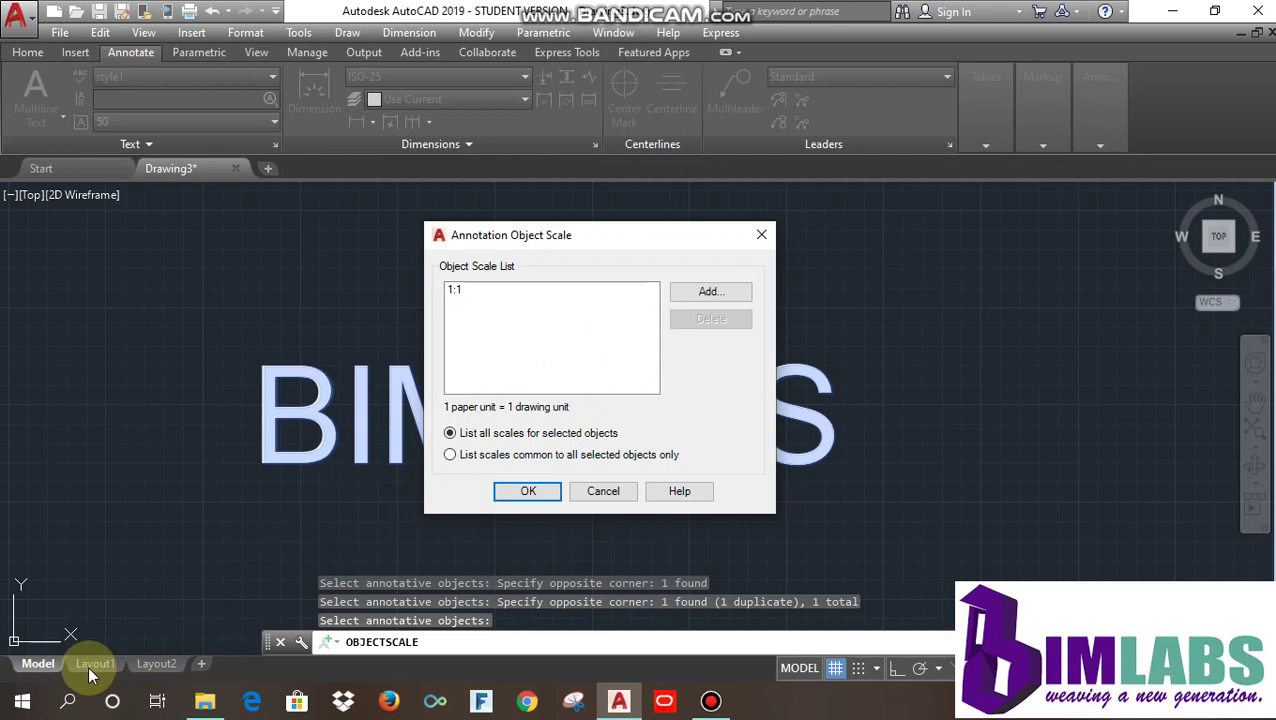
{"action": "left_click", "coordinate": [702, 297]}
{"action": "left_click", "coordinate": [521, 425]}
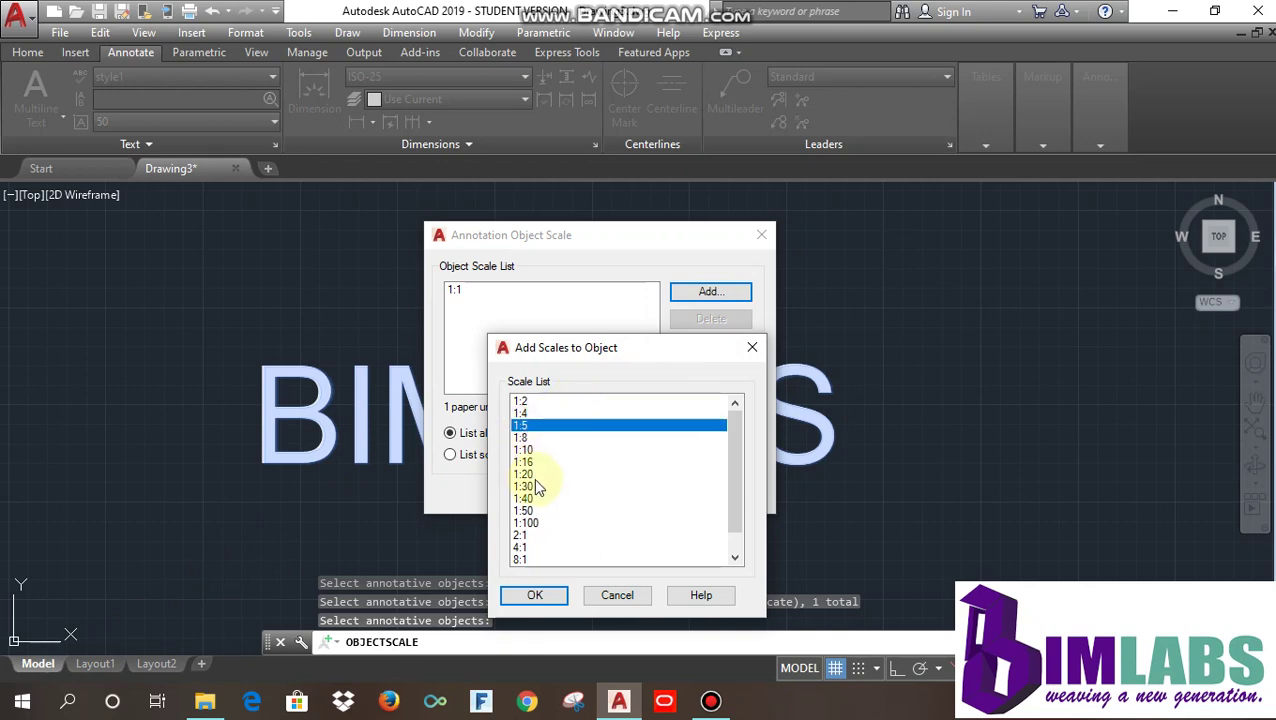
{"action": "left_click", "coordinate": [527, 449], "text": "ctrl"}
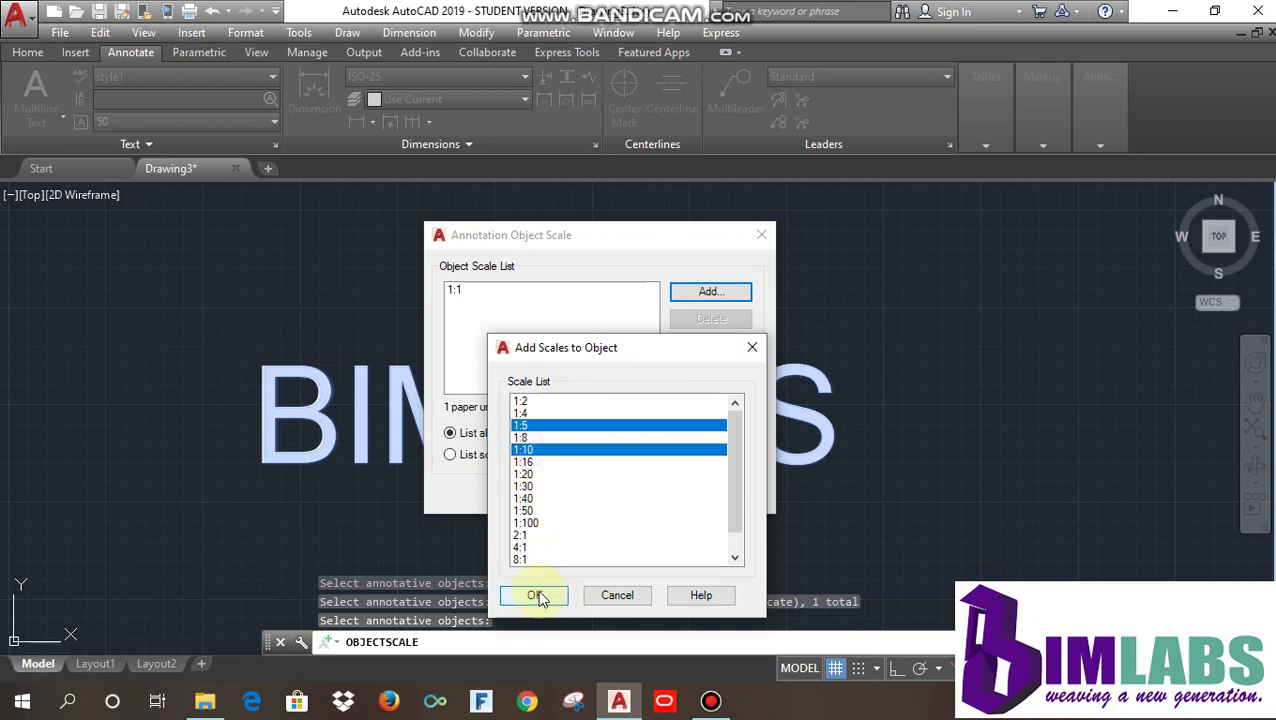
{"action": "left_click", "coordinate": [535, 595]}
{"action": "left_click", "coordinate": [527, 493]}
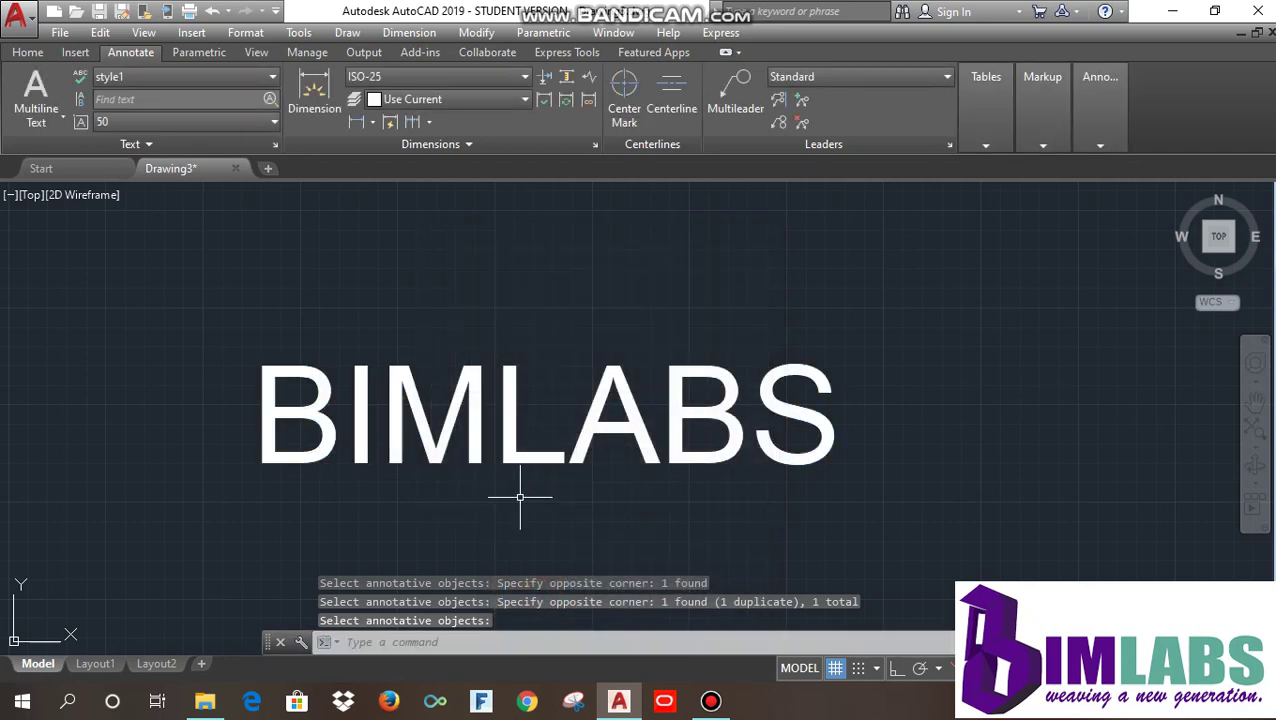
{"action": "left_click", "coordinate": [100, 665]}
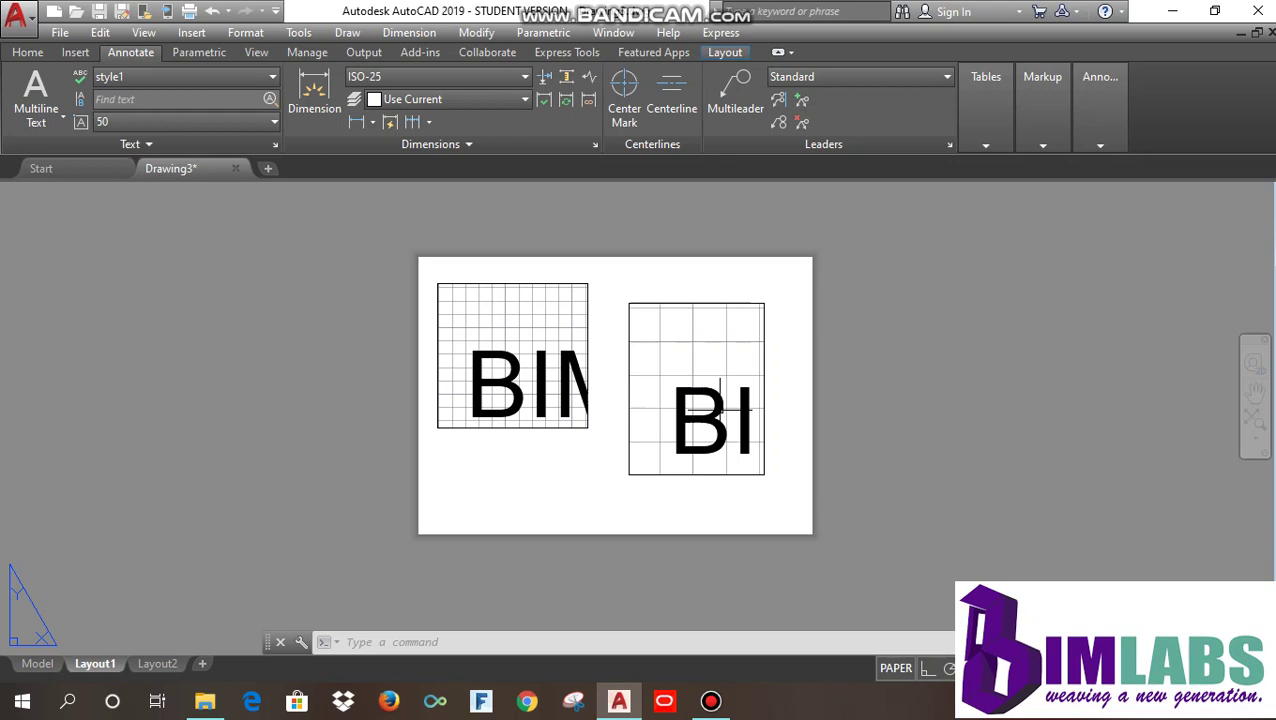
{"action": "left_click", "coordinate": [37, 663]}
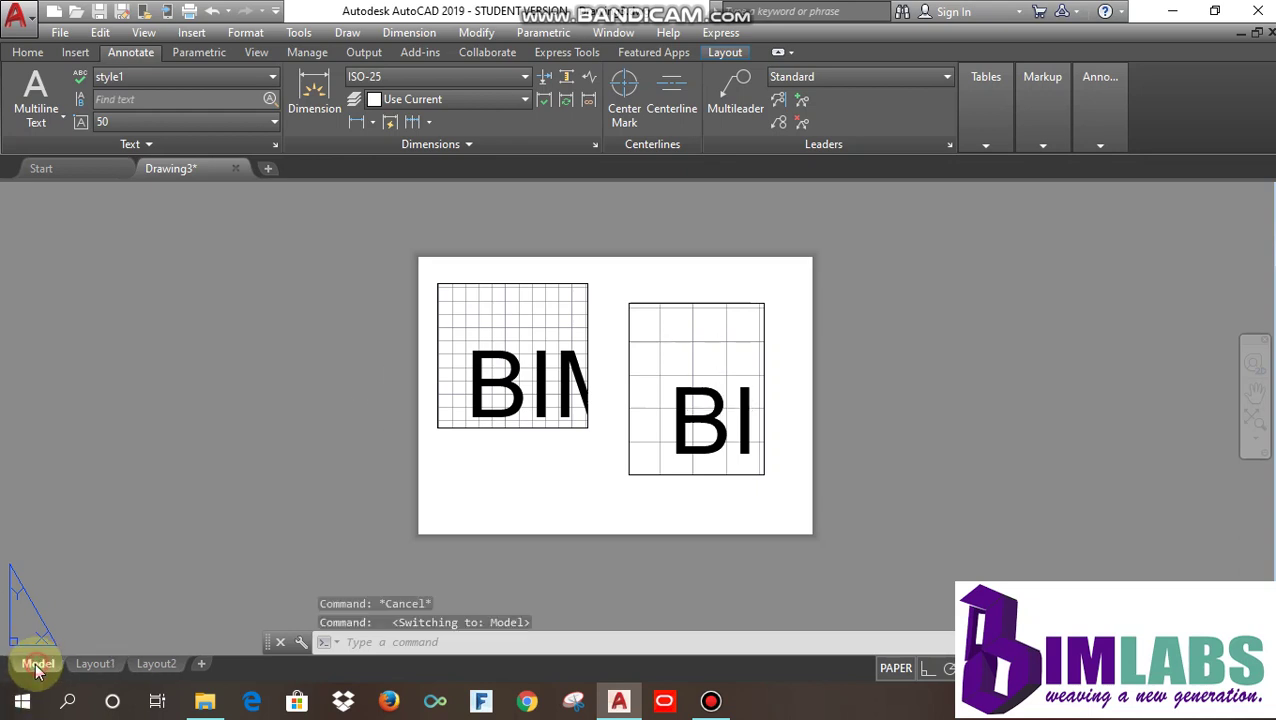
- Draw a 297 × 210 rectangle to the right of the BIMLABS text
{"action": "left_click", "coordinate": [28, 52]}
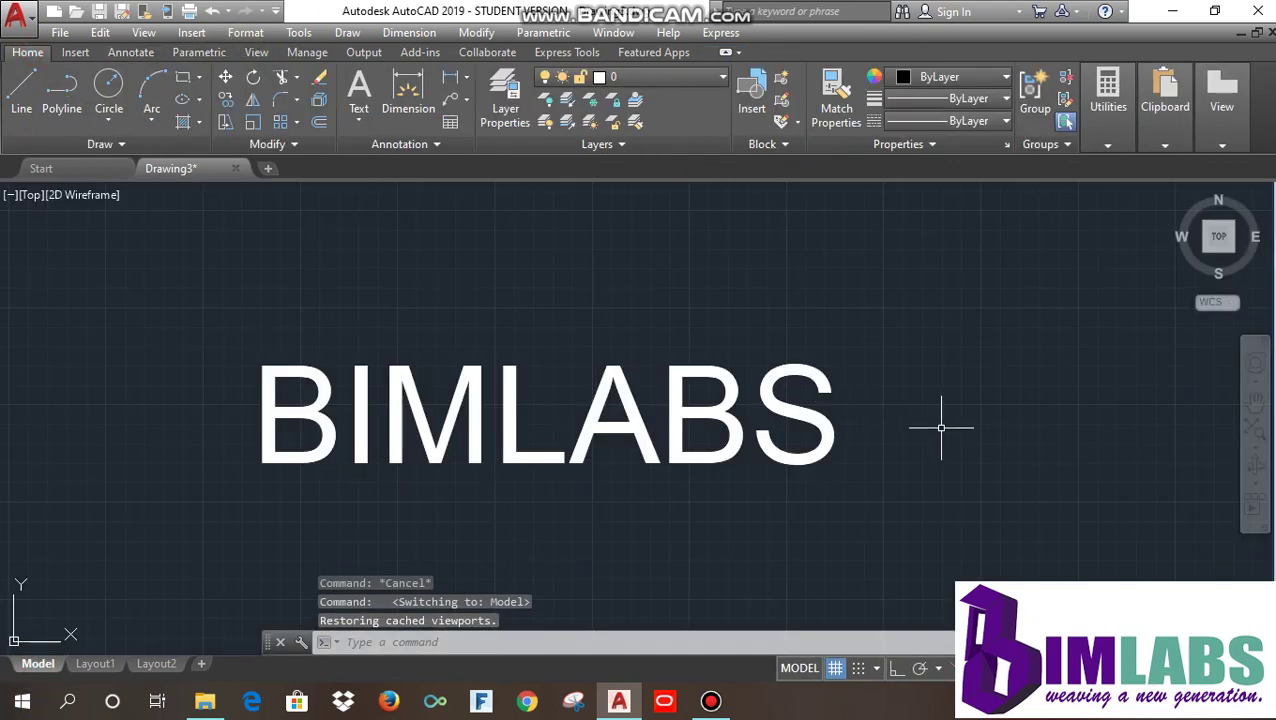
{"action": "middle_click_drag", "start_coordinate": [940, 427], "coordinate": [734, 402]}
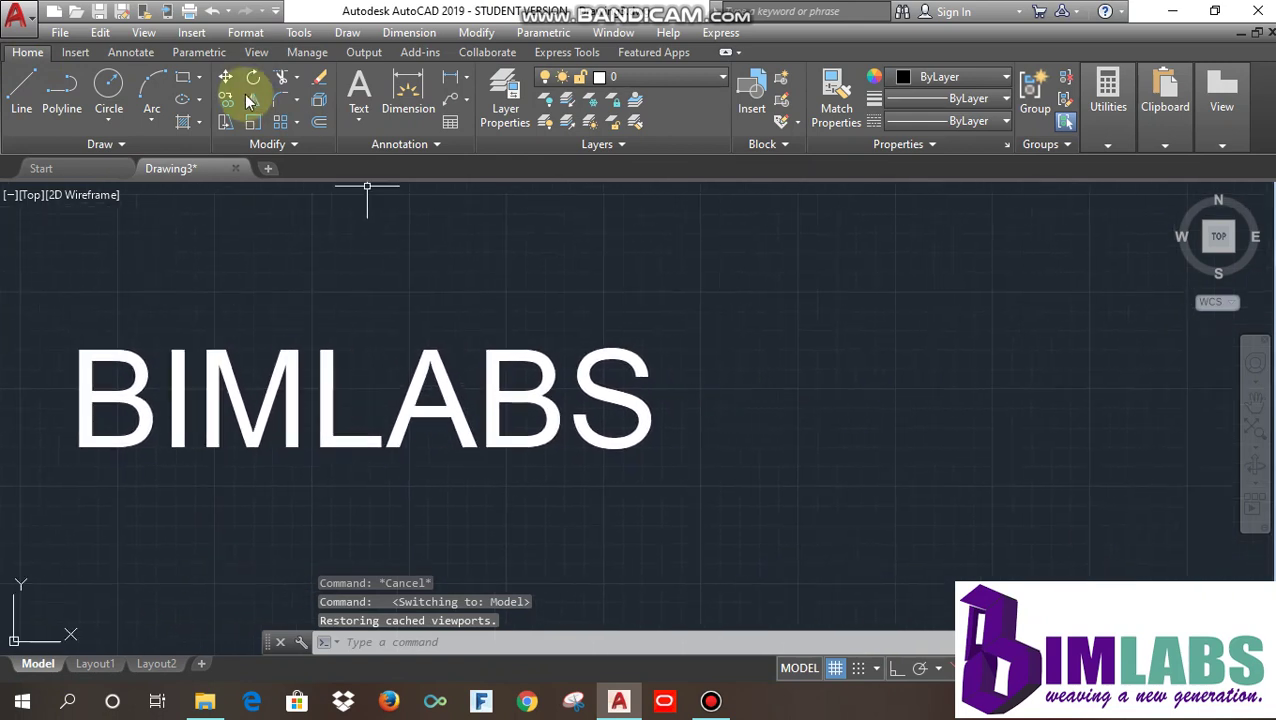
{"action": "left_click", "coordinate": [183, 78]}
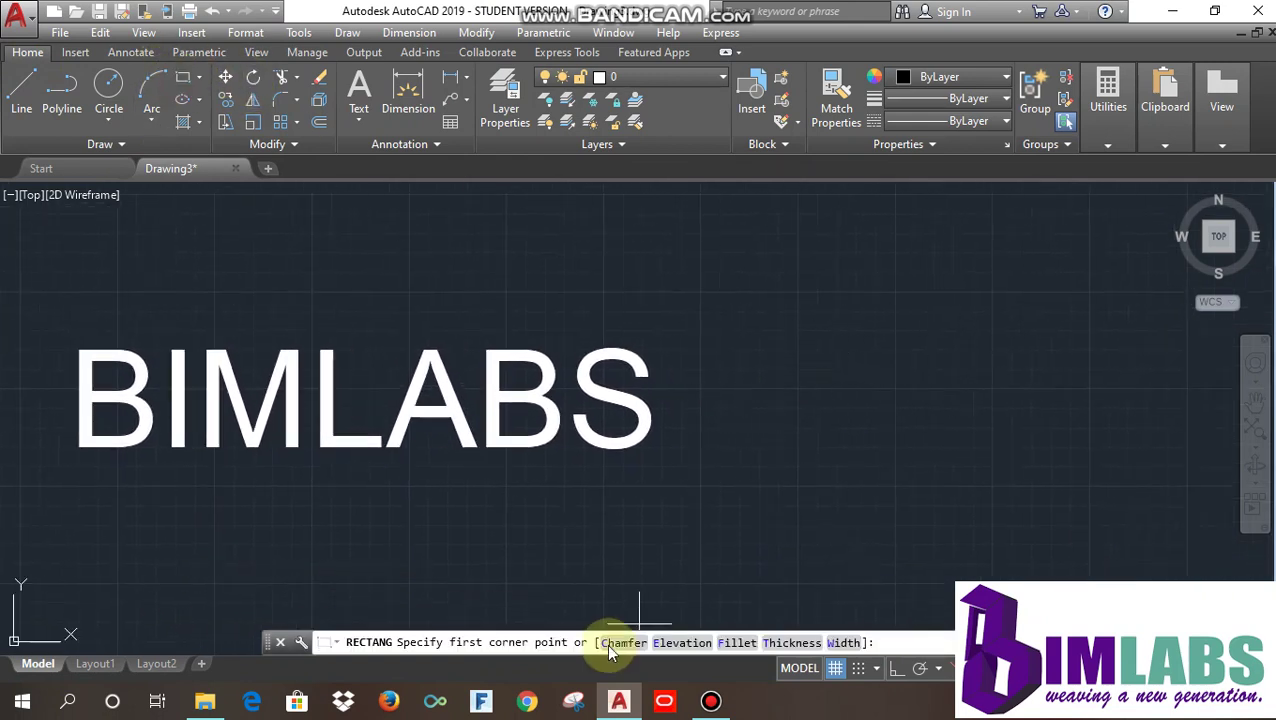
{"action": "left_click", "coordinate": [806, 355]}
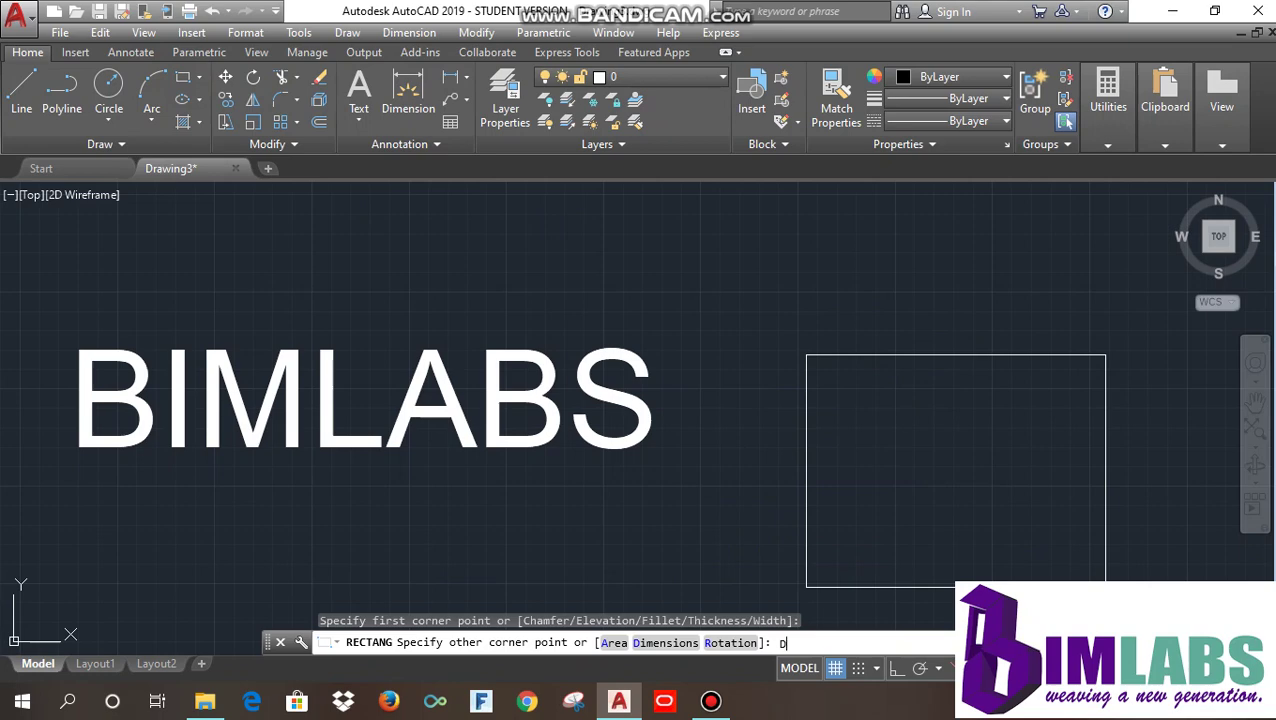
{"action": "key", "text": "Return"}
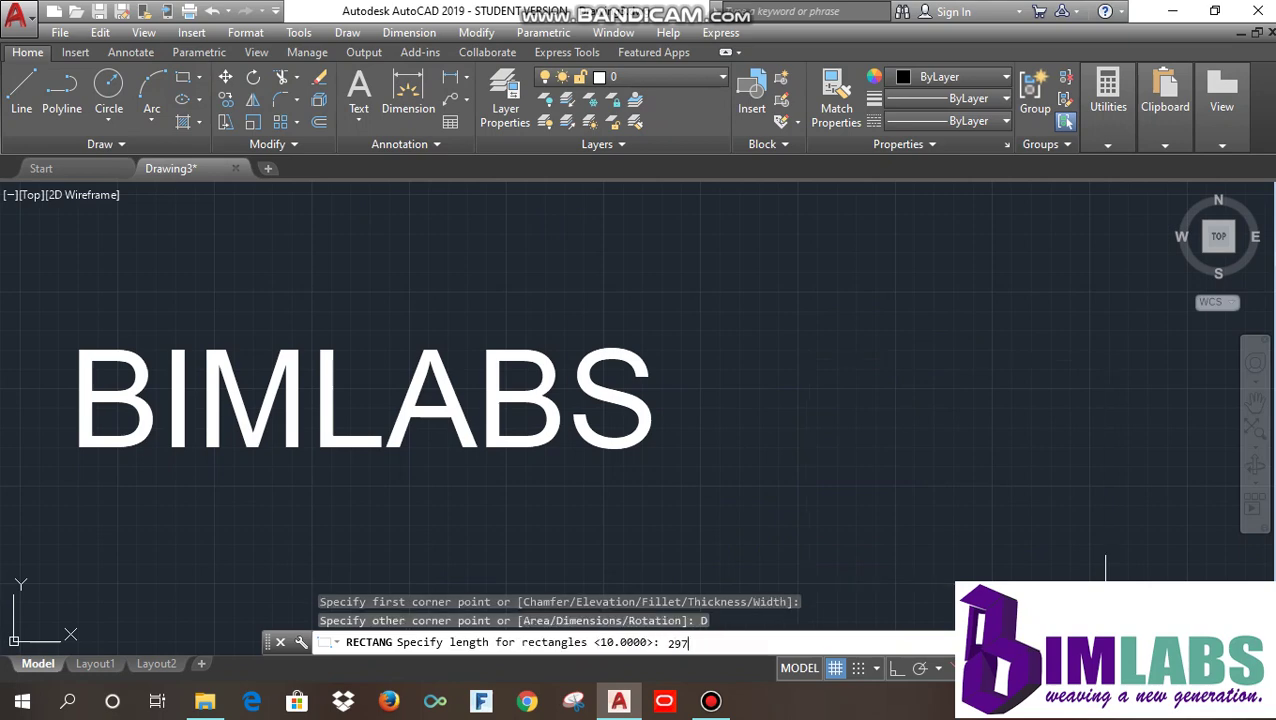
{"action": "key", "text": "Return"}
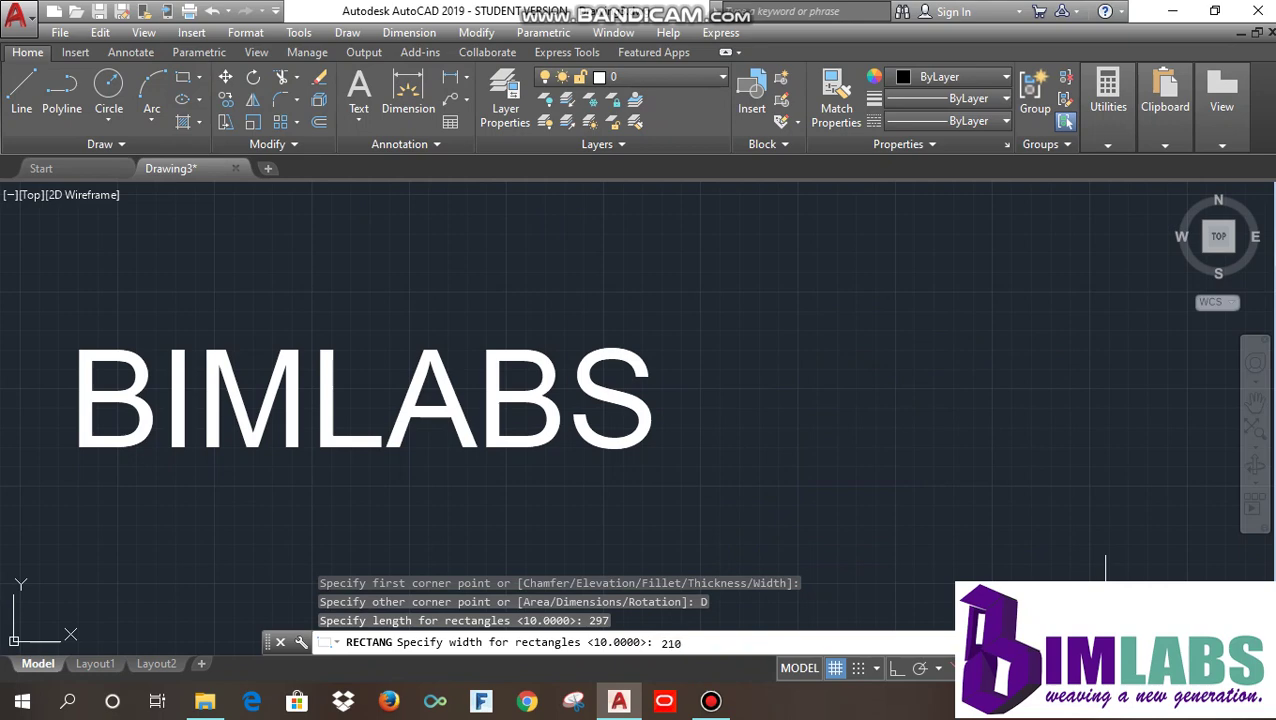
{"action": "key", "text": "Return"}
{"action": "left_click", "coordinate": [1150, 566]}
{"action": "scroll", "coordinate": [1146, 559], "scroll_direction": "down", "scroll_amount": 3}
{"action": "middle_click_drag", "start_coordinate": [1146, 559], "coordinate": [886, 399]}
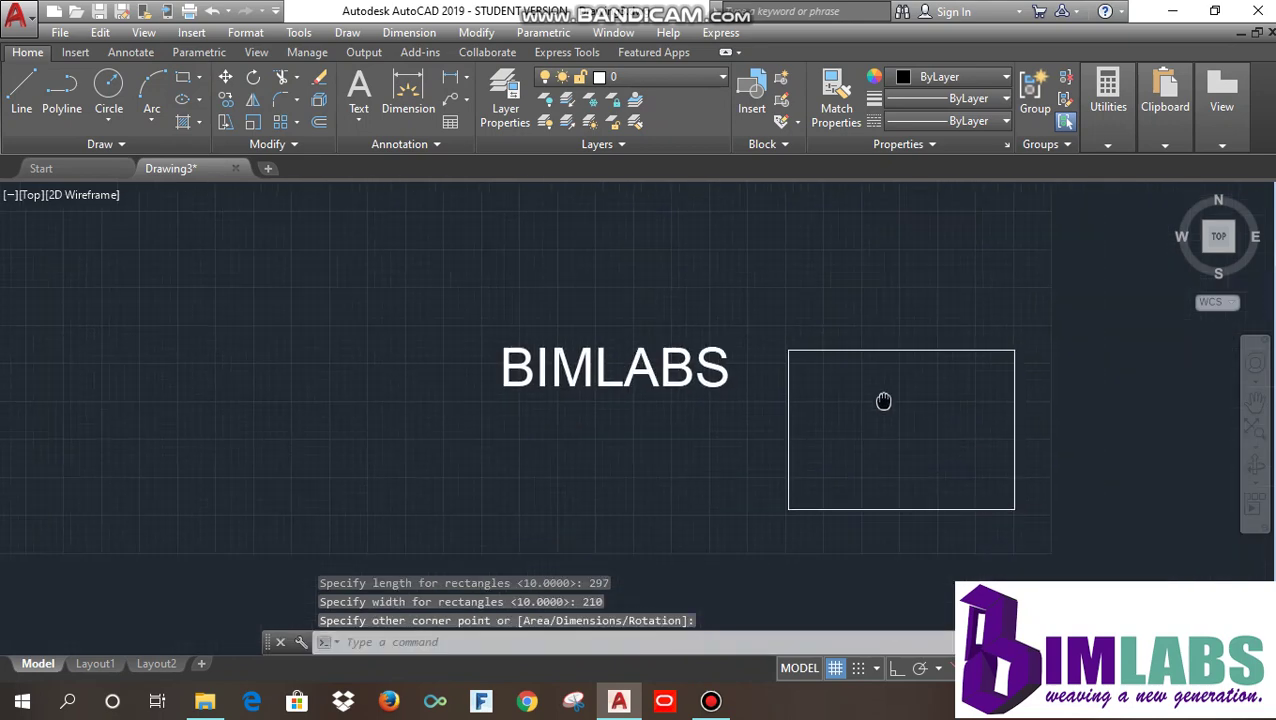
- Move the BIMLABS text inside the 297 × 210 rectangle
{"action": "left_click", "coordinate": [640, 358]}
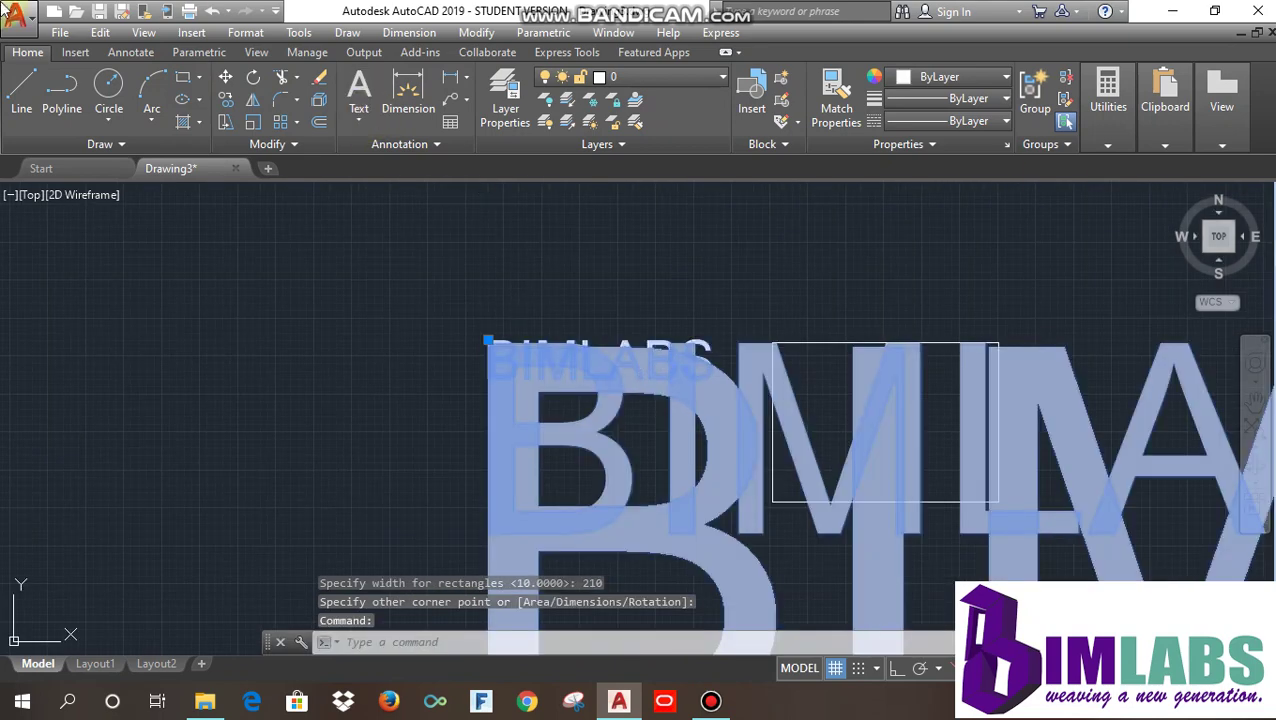
{"action": "left_click", "coordinate": [222, 80]}
{"action": "left_click", "coordinate": [505, 424]}
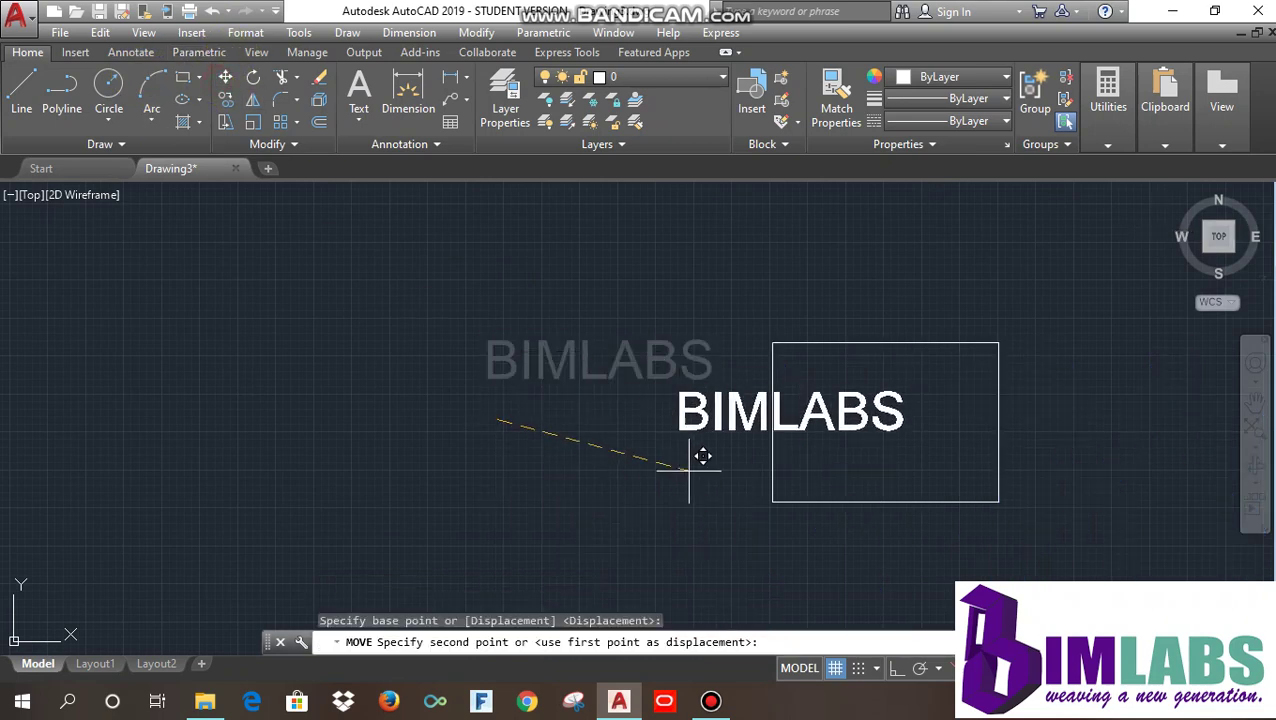
{"action": "left_click", "coordinate": [809, 476]}
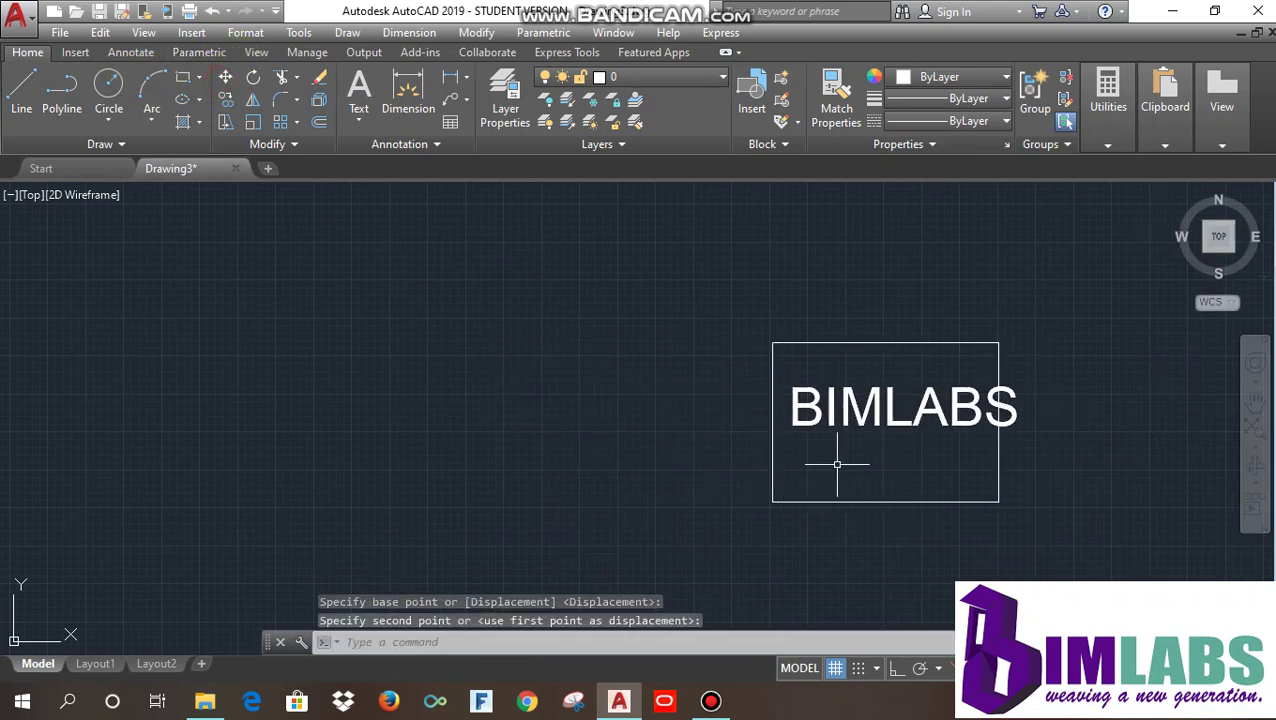
{"action": "scroll", "coordinate": [922, 438], "scroll_direction": "up", "scroll_amount": 2}
{"action": "middle_click_drag", "start_coordinate": [934, 455], "coordinate": [775, 424]}
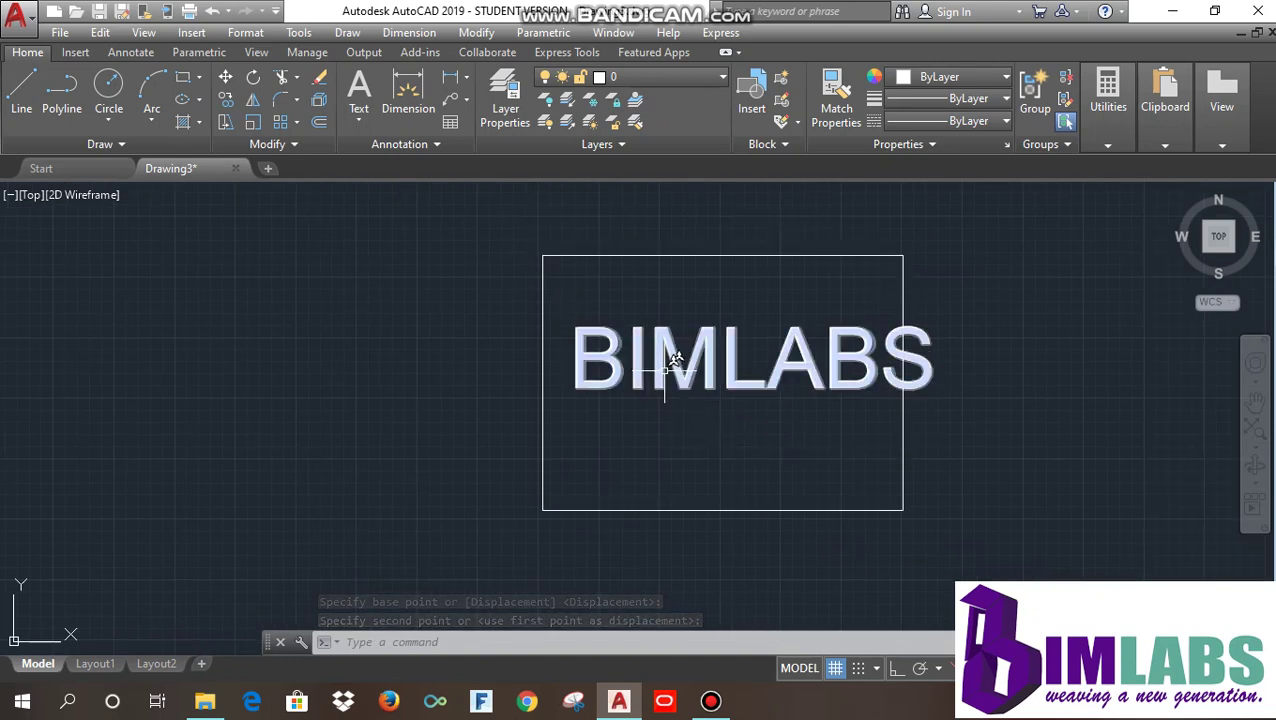
{"action": "mouse_move", "coordinate": [668, 366]}
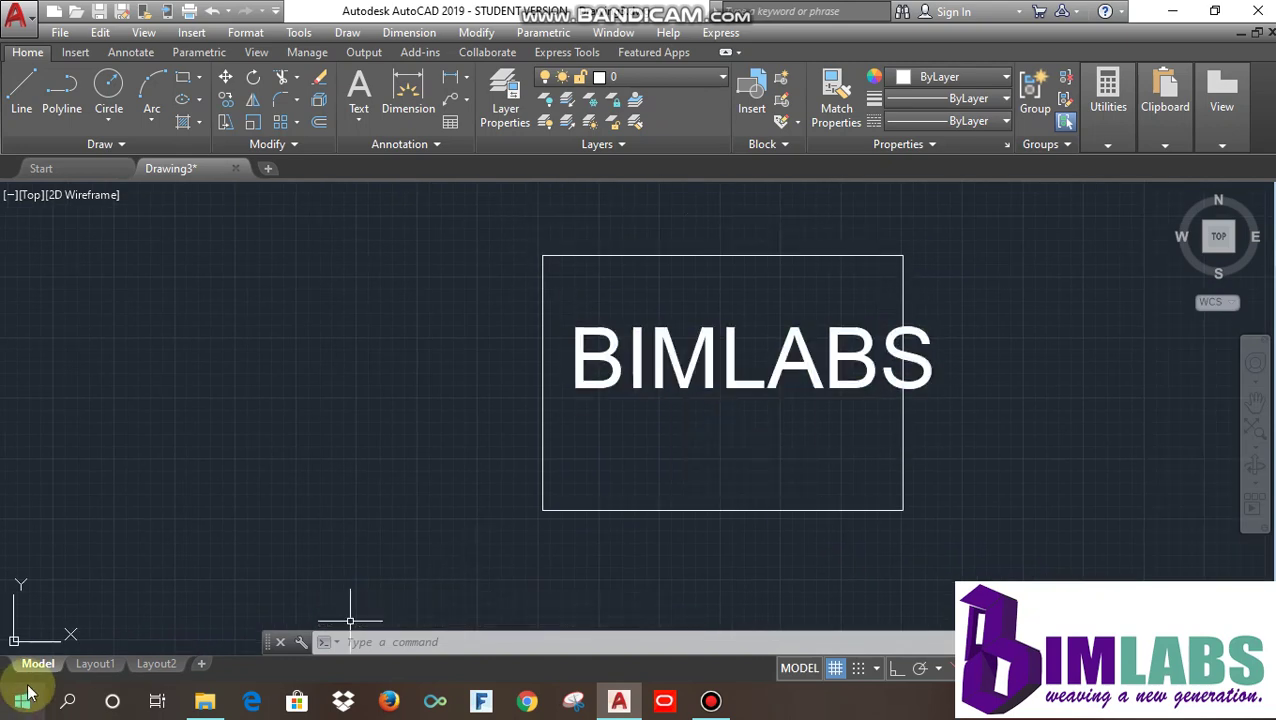
- On Layout1, draw a short vertical reference line with Ortho below the left viewport
{"action": "left_click", "coordinate": [82, 665]}
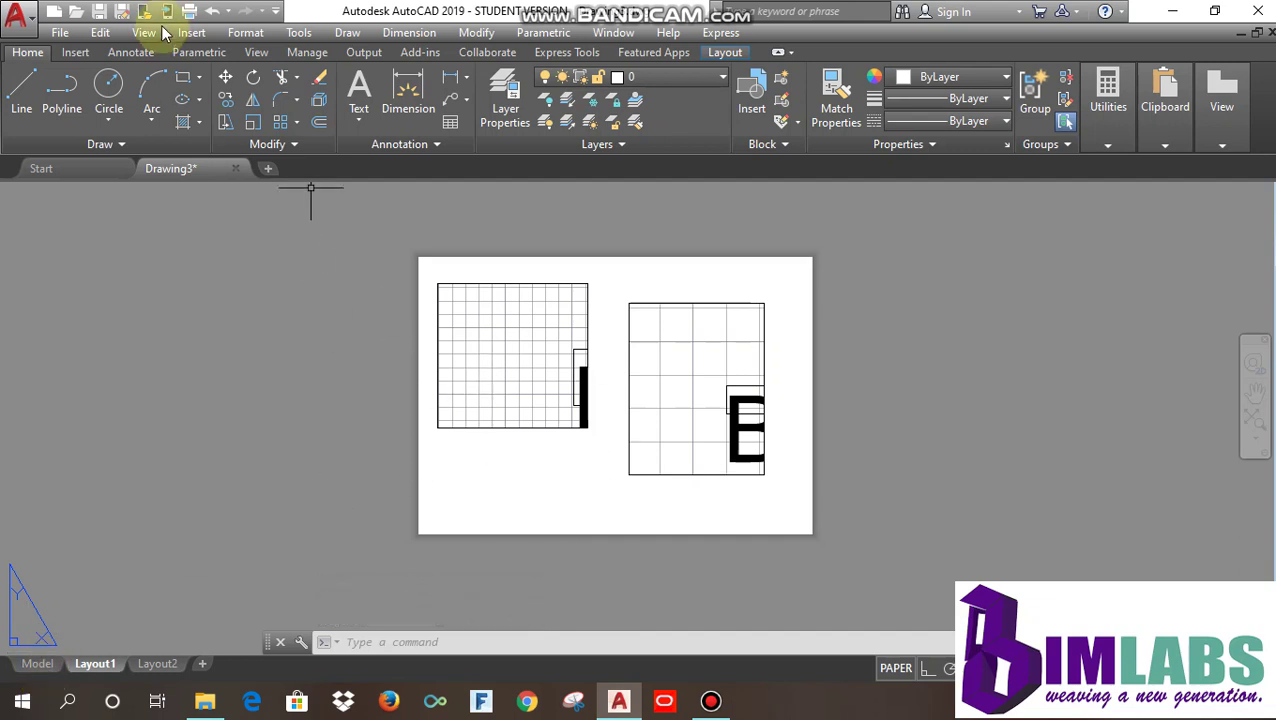
{"action": "left_click", "coordinate": [24, 92]}
{"action": "left_click", "coordinate": [928, 668]}
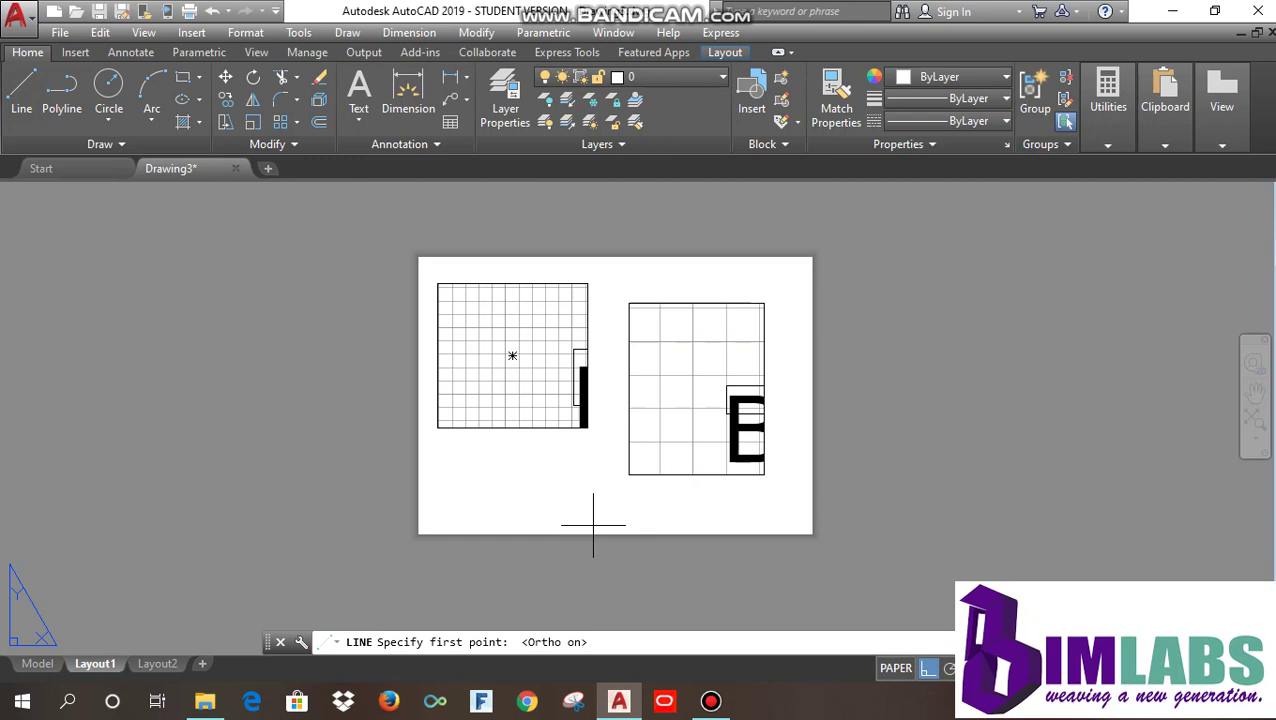
{"action": "left_click", "coordinate": [572, 468]}
{"action": "scroll", "coordinate": [570, 500], "scroll_direction": "up", "scroll_amount": 4}
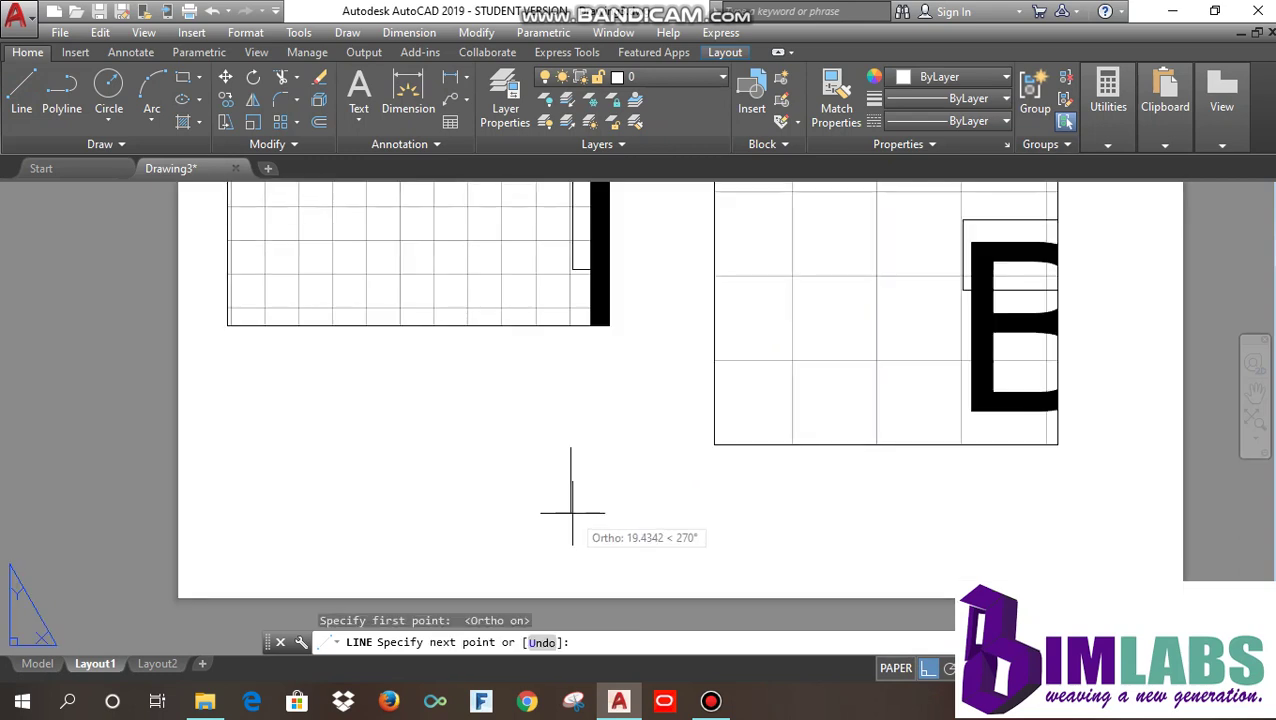
{"action": "left_click", "coordinate": [566, 513]}
{"action": "key", "text": "Escape"}
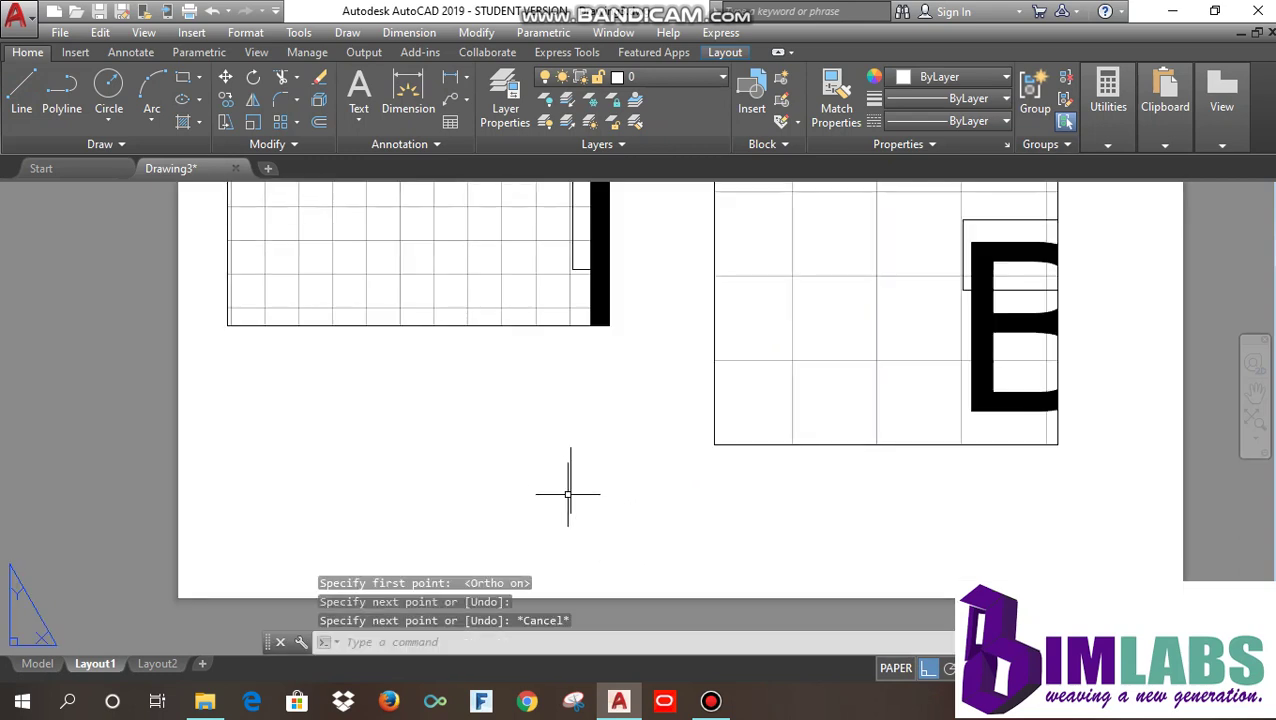
{"action": "scroll", "coordinate": [570, 500], "scroll_direction": "down", "scroll_amount": 4}
{"action": "scroll", "coordinate": [572, 513], "scroll_direction": "up", "scroll_amount": 2}
{"action": "middle_click_drag", "start_coordinate": [669, 535], "coordinate": [630, 549]}
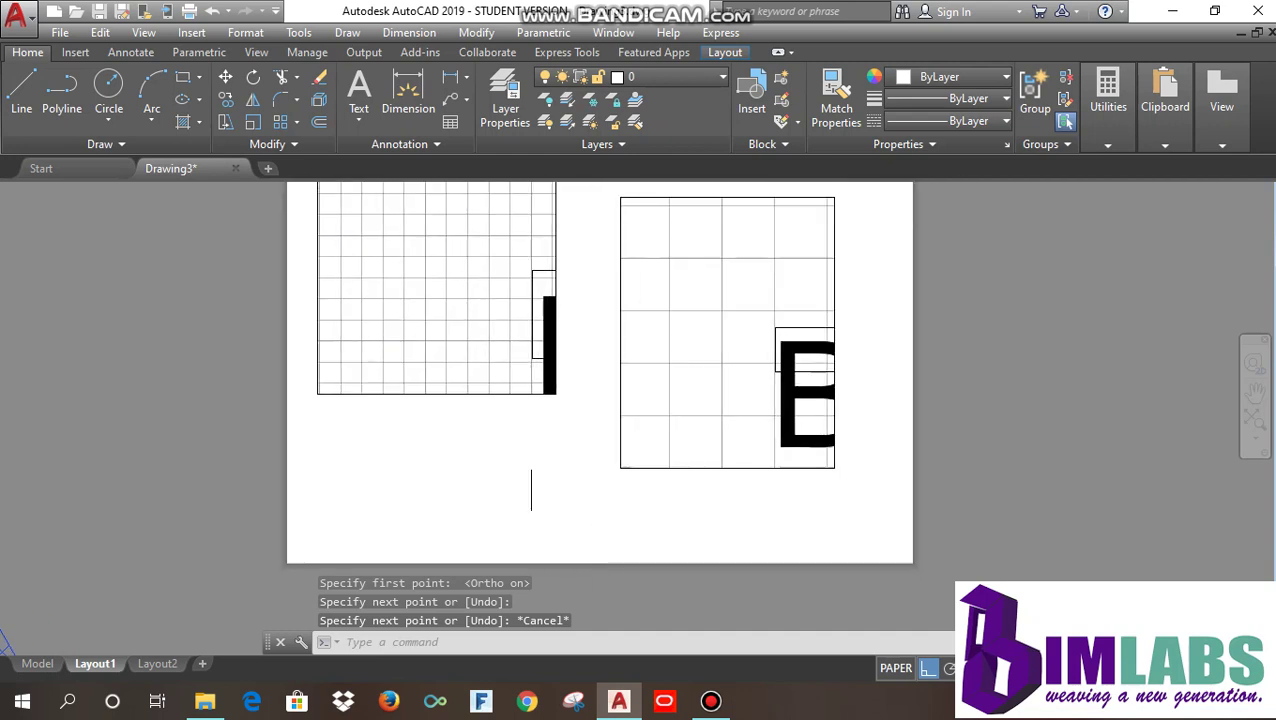
- Measure the reference line with DIST, which reads 19.4342
{"action": "type", "text": "DIST"}
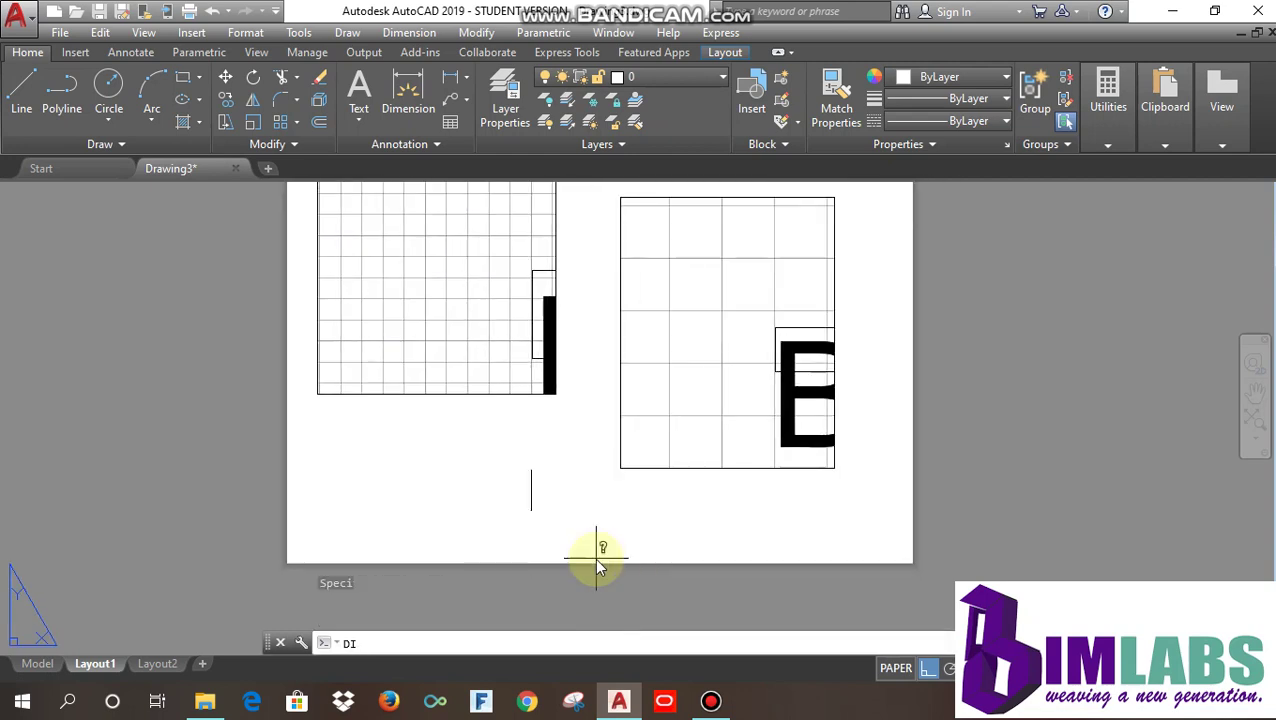
{"action": "key", "text": "Return"}
{"action": "left_click", "coordinate": [531, 469]}
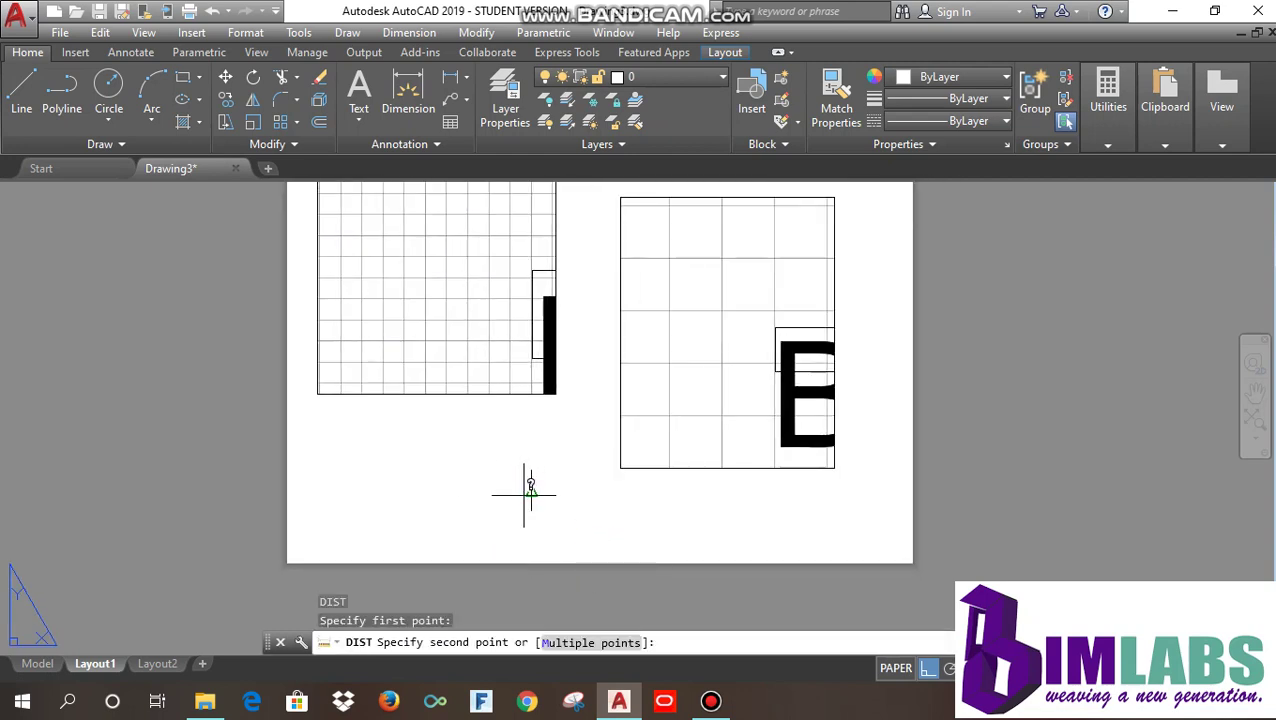
{"action": "left_click", "coordinate": [531, 511]}
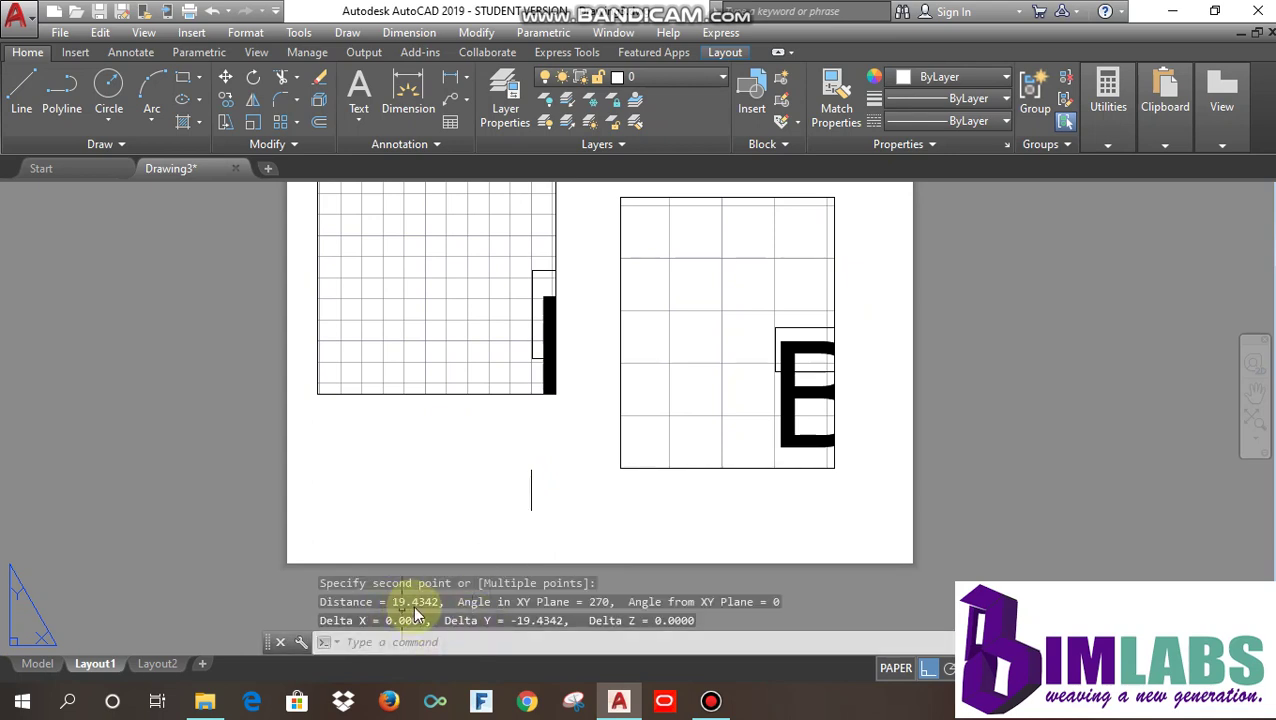
{"action": "key", "text": "Escape"}
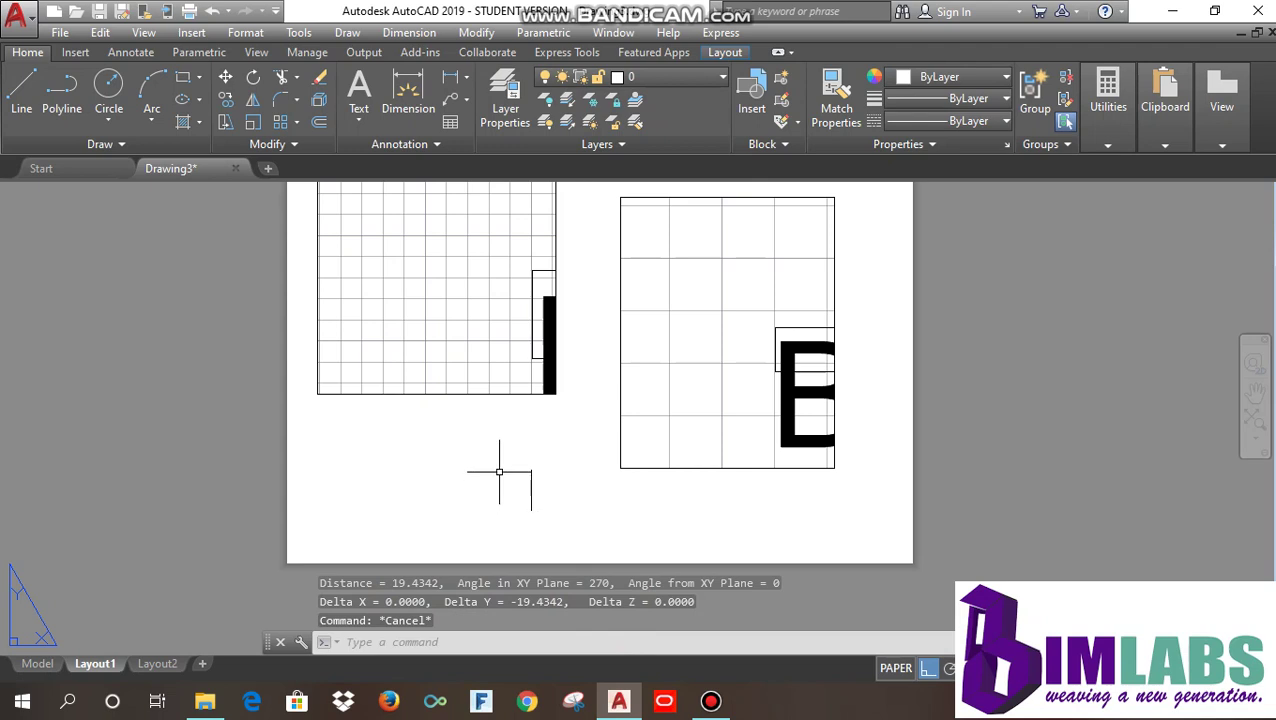
- Compare model space with Layout1, panning the whole sheet into view, then return to Model
{"action": "left_click", "coordinate": [42, 668]}
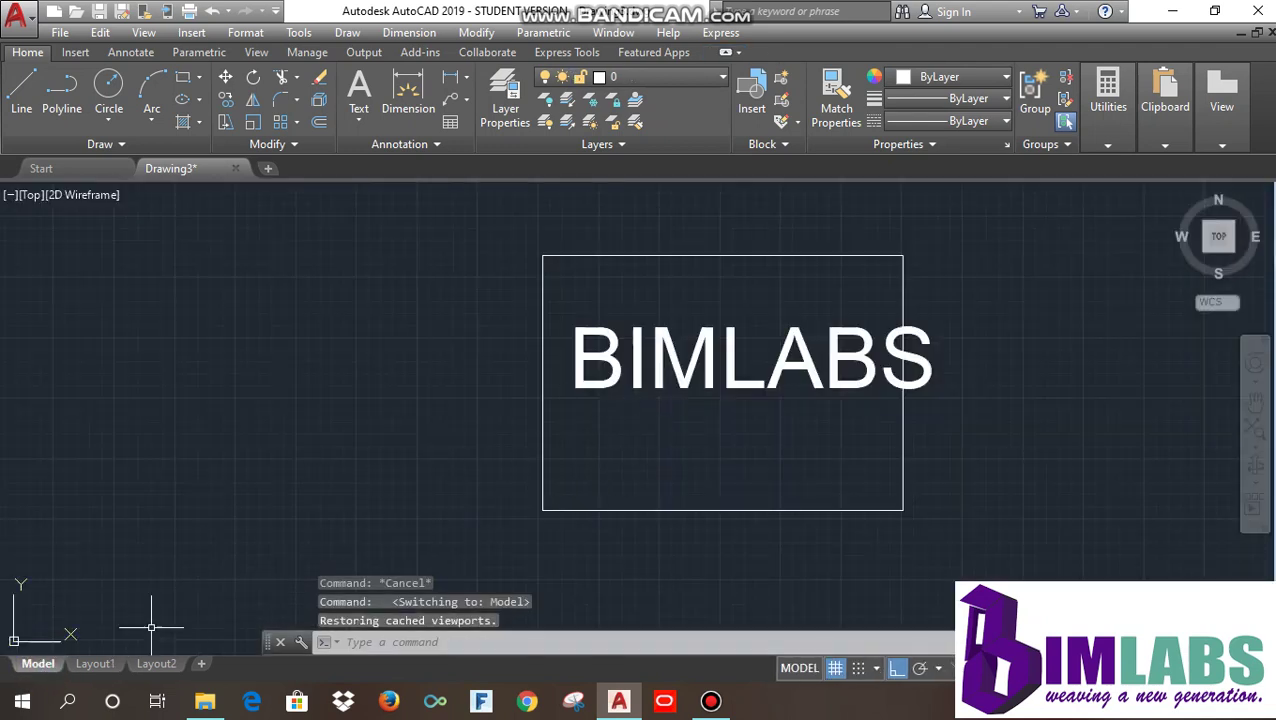
{"action": "left_click", "coordinate": [90, 664]}
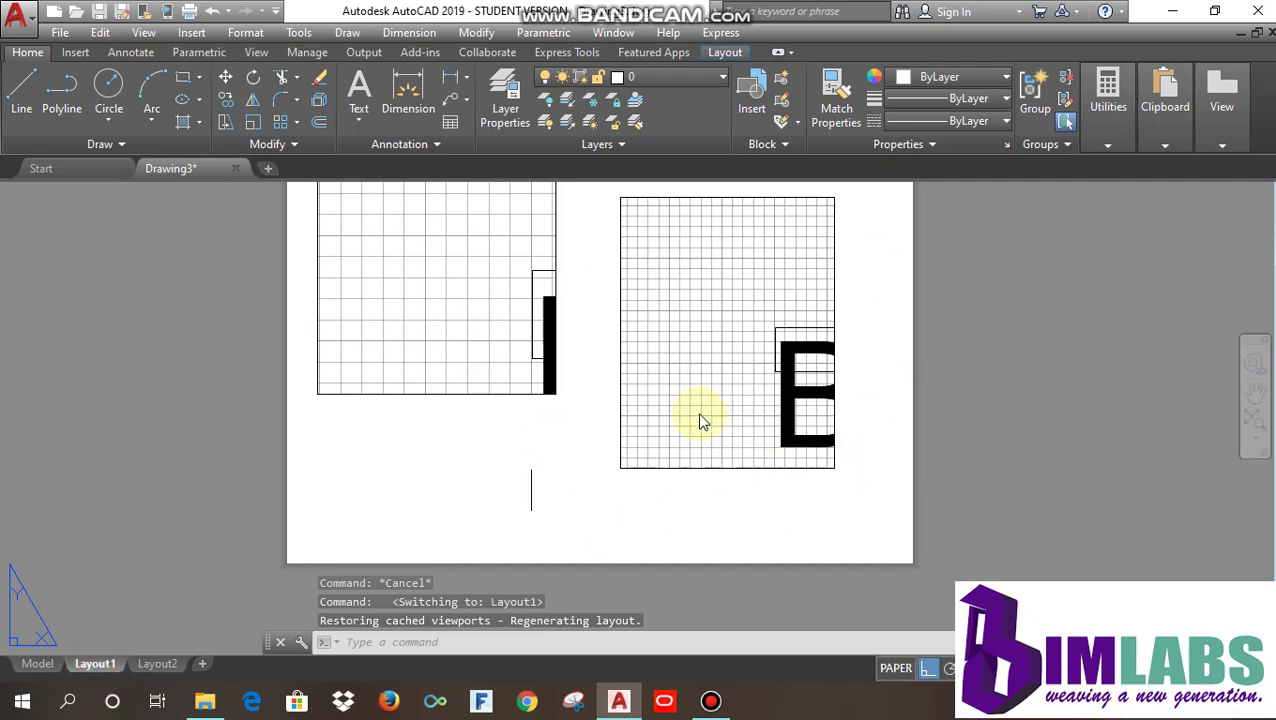
{"action": "middle_click_drag", "start_coordinate": [701, 421], "coordinate": [638, 490]}
{"action": "scroll", "coordinate": [632, 455], "scroll_direction": "down", "scroll_amount": 2}
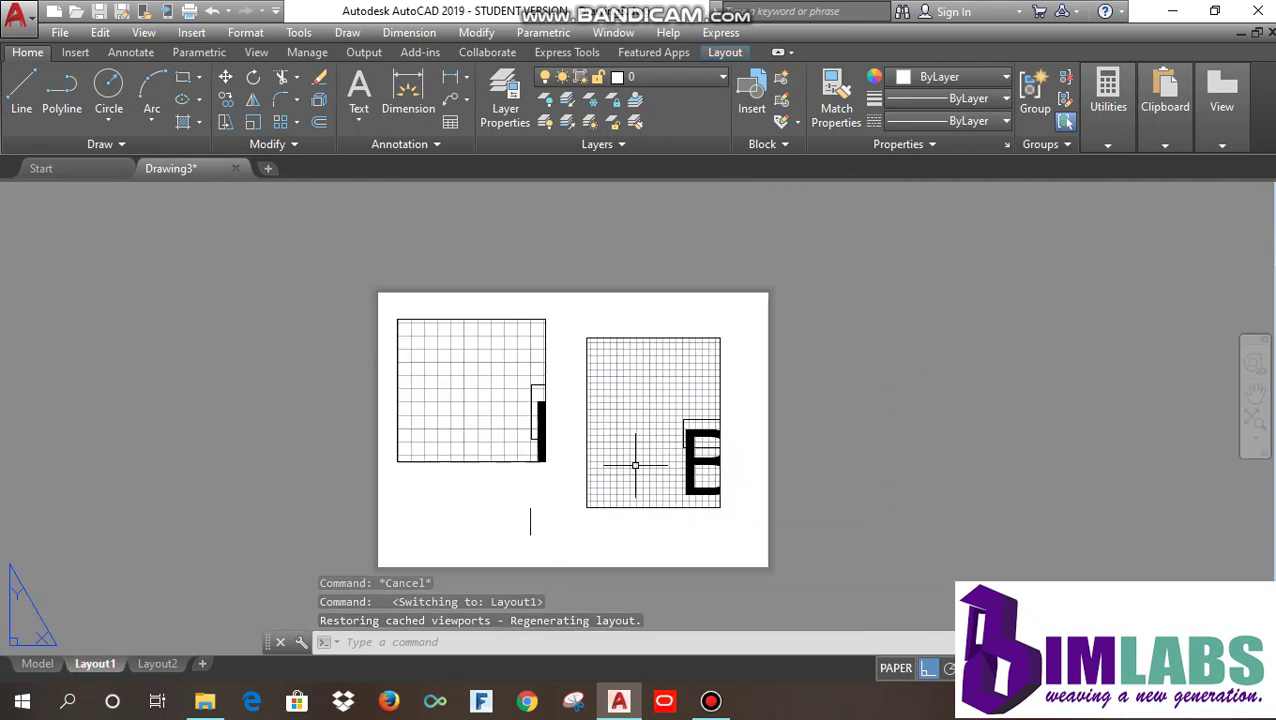
{"action": "middle_click_drag", "start_coordinate": [635, 439], "coordinate": [635, 407]}
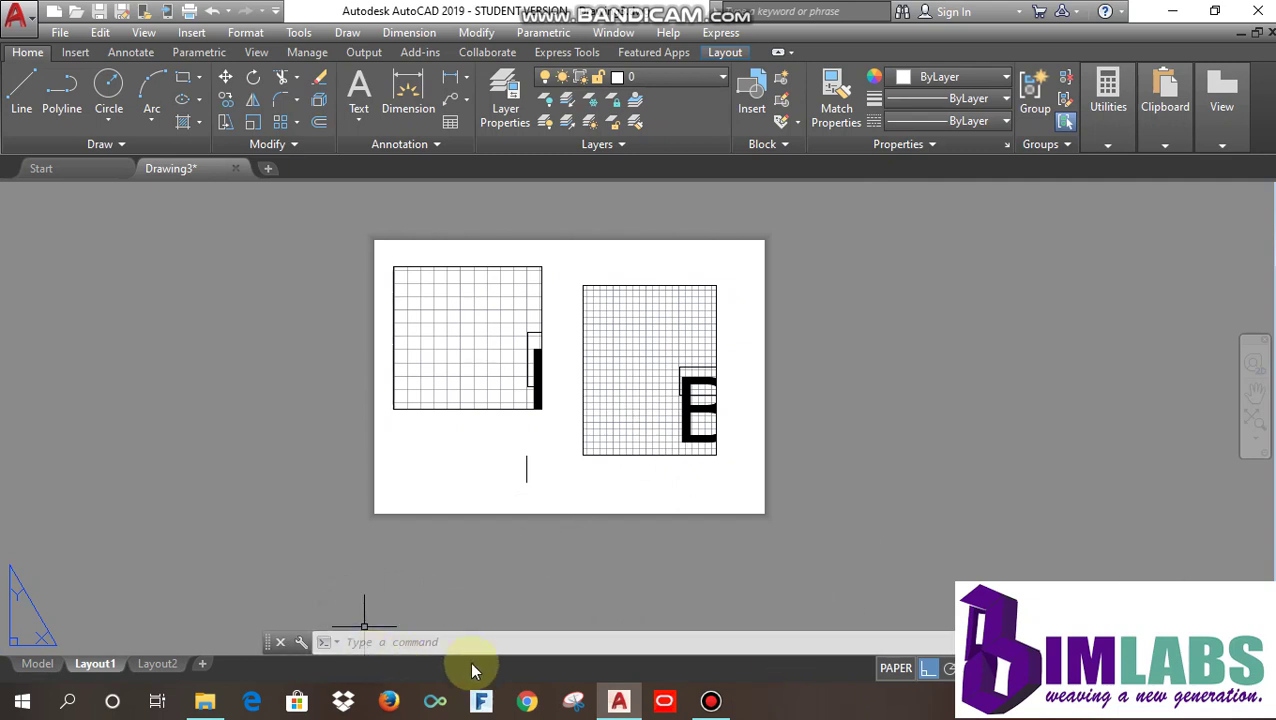
{"action": "left_click", "coordinate": [37, 663]}
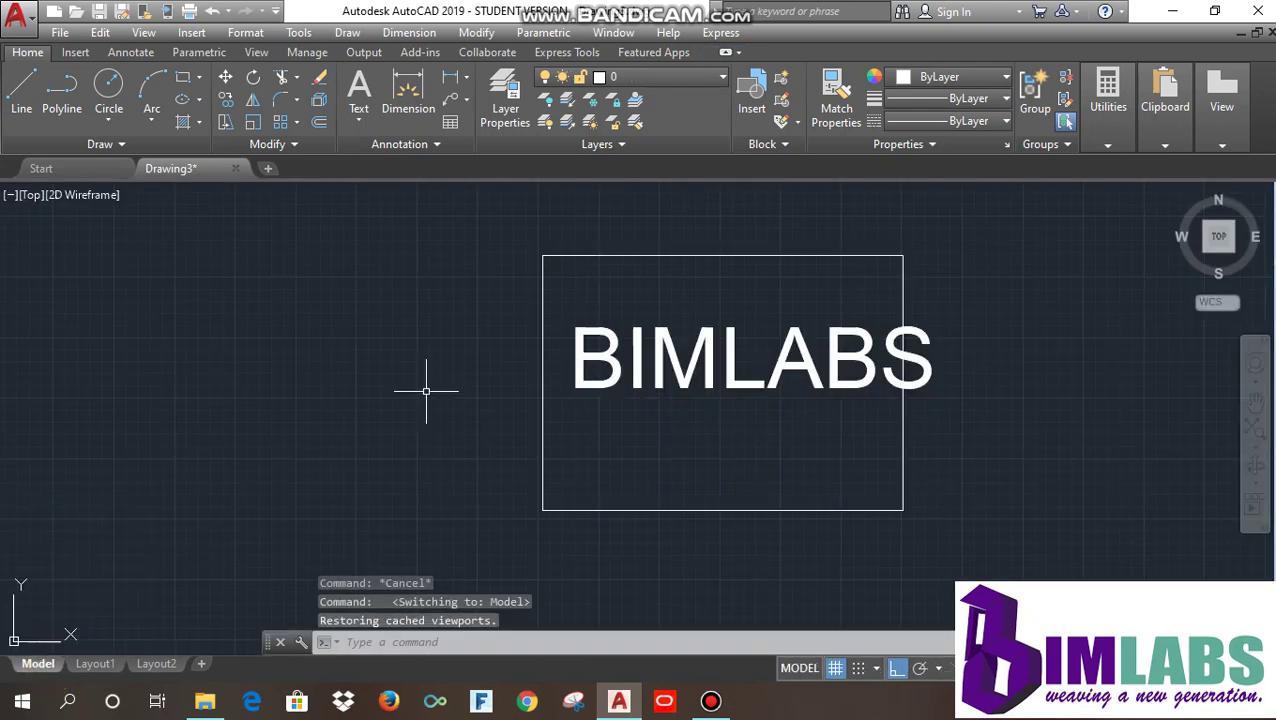
- In Properties, change the BIMLABS MText's Paper text height to 20
{"action": "left_click", "coordinate": [692, 372]}
{"action": "right_click", "coordinate": [307, 475]}
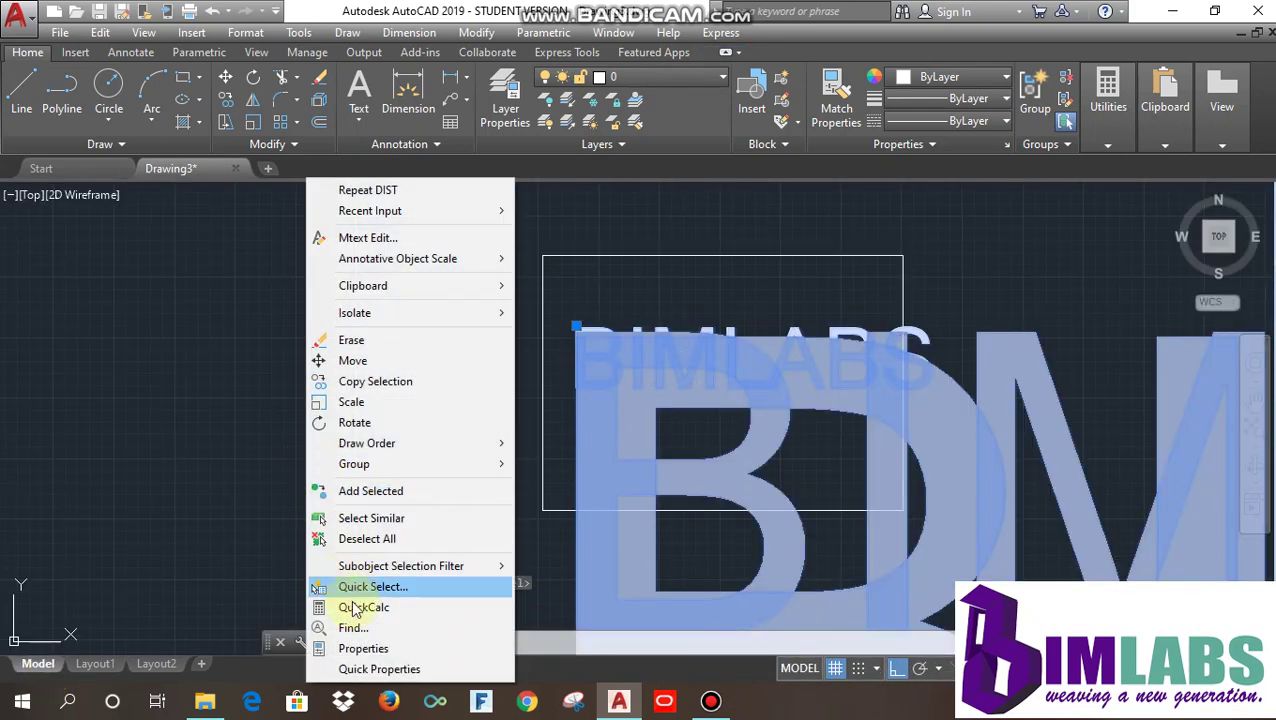
{"action": "left_click", "coordinate": [345, 647]}
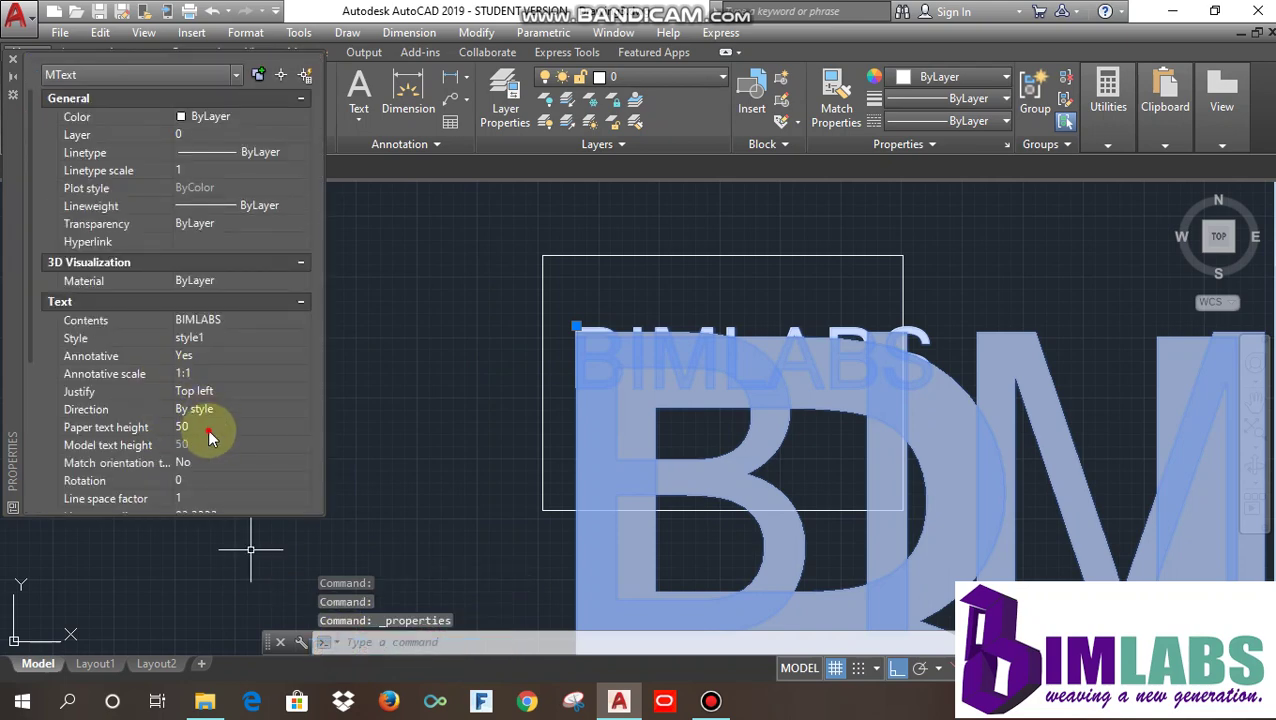
{"action": "left_click", "coordinate": [208, 427]}
{"action": "type", "text": "2"}
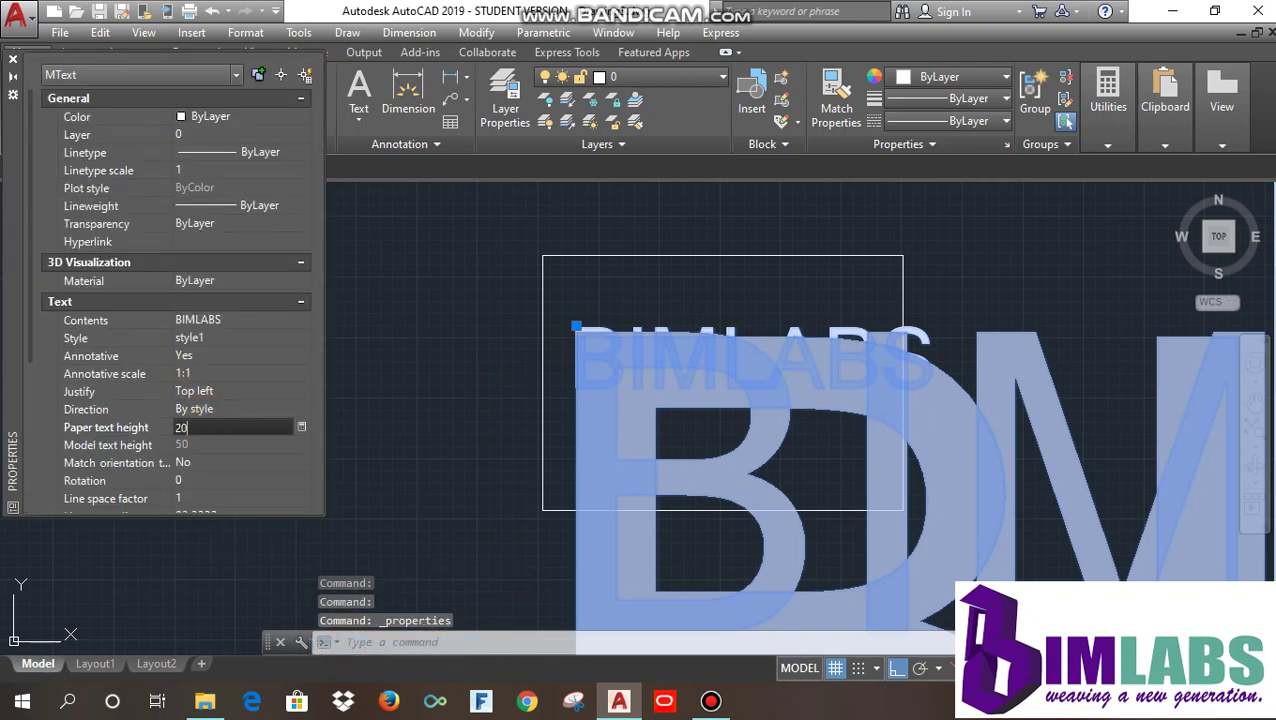
{"action": "type", "text": "0"}
{"action": "left_click", "coordinate": [13, 59]}
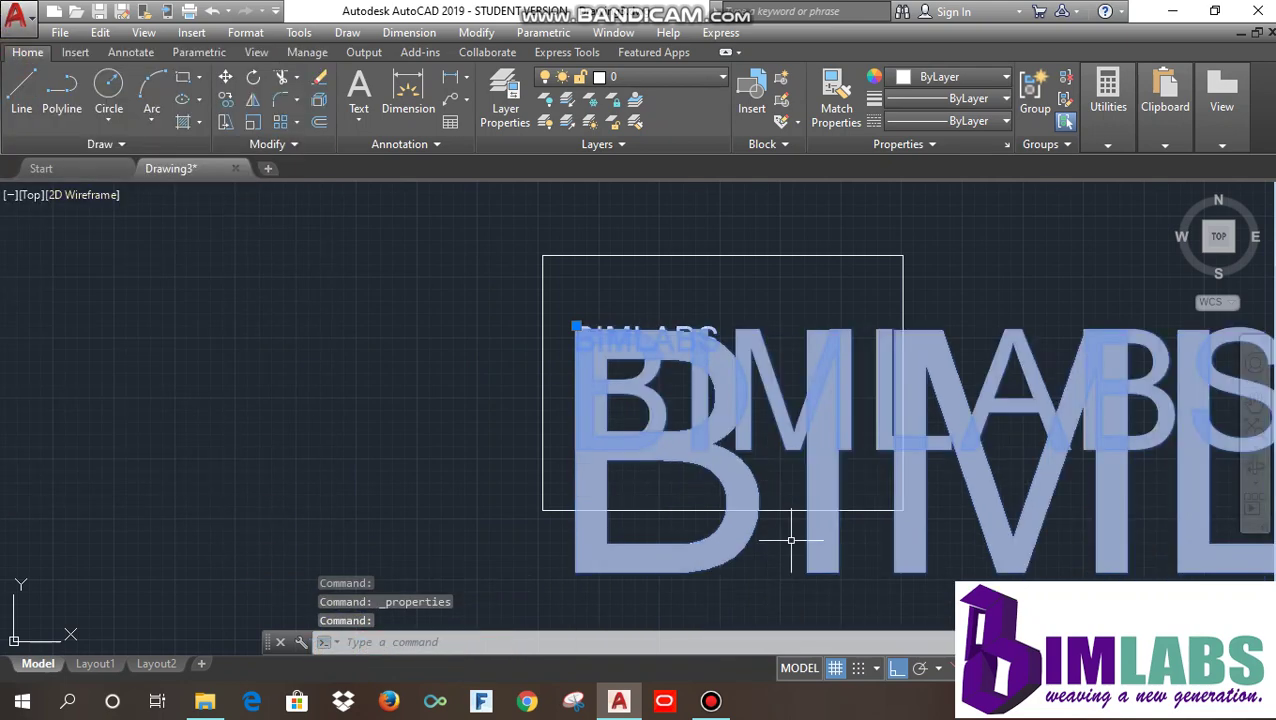
{"action": "scroll", "coordinate": [498, 435], "scroll_direction": "down", "scroll_amount": 3}
{"action": "left_click", "coordinate": [476, 441]}
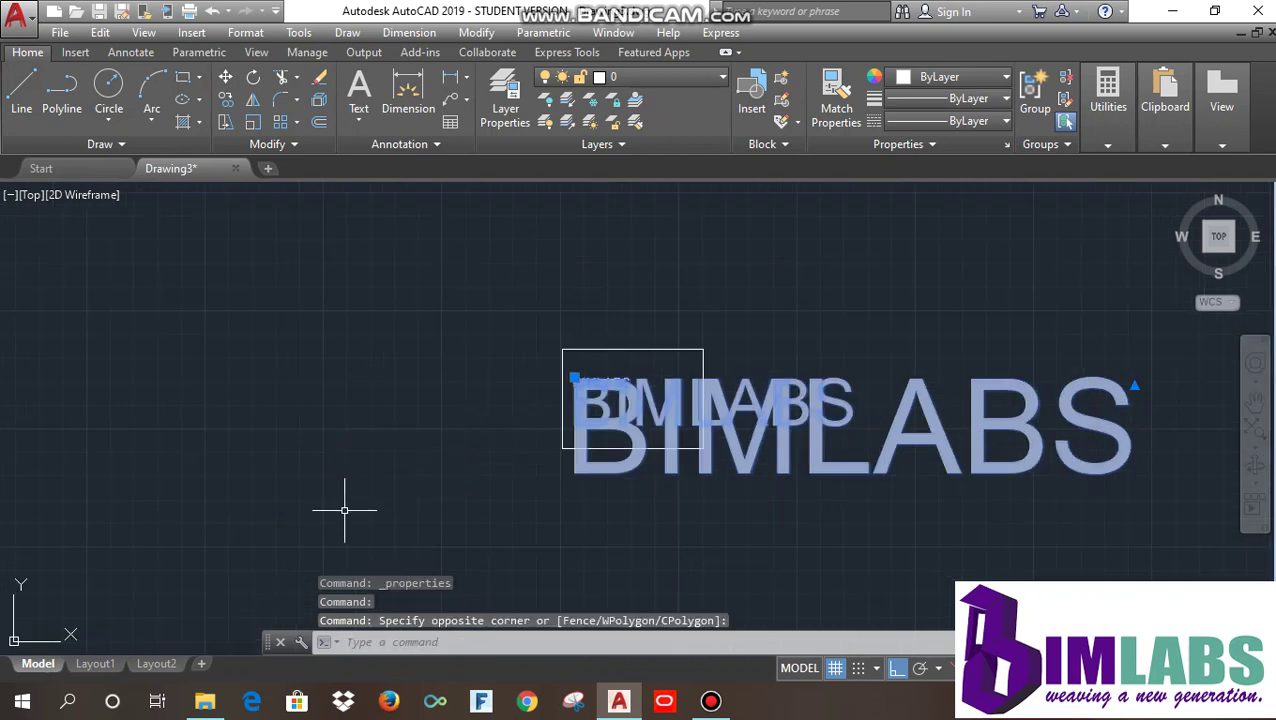
{"action": "key", "text": "Escape"}
{"action": "scroll", "coordinate": [584, 399], "scroll_direction": "up", "scroll_amount": 8}
{"action": "scroll", "coordinate": [468, 563], "scroll_direction": "down", "scroll_amount": 4}
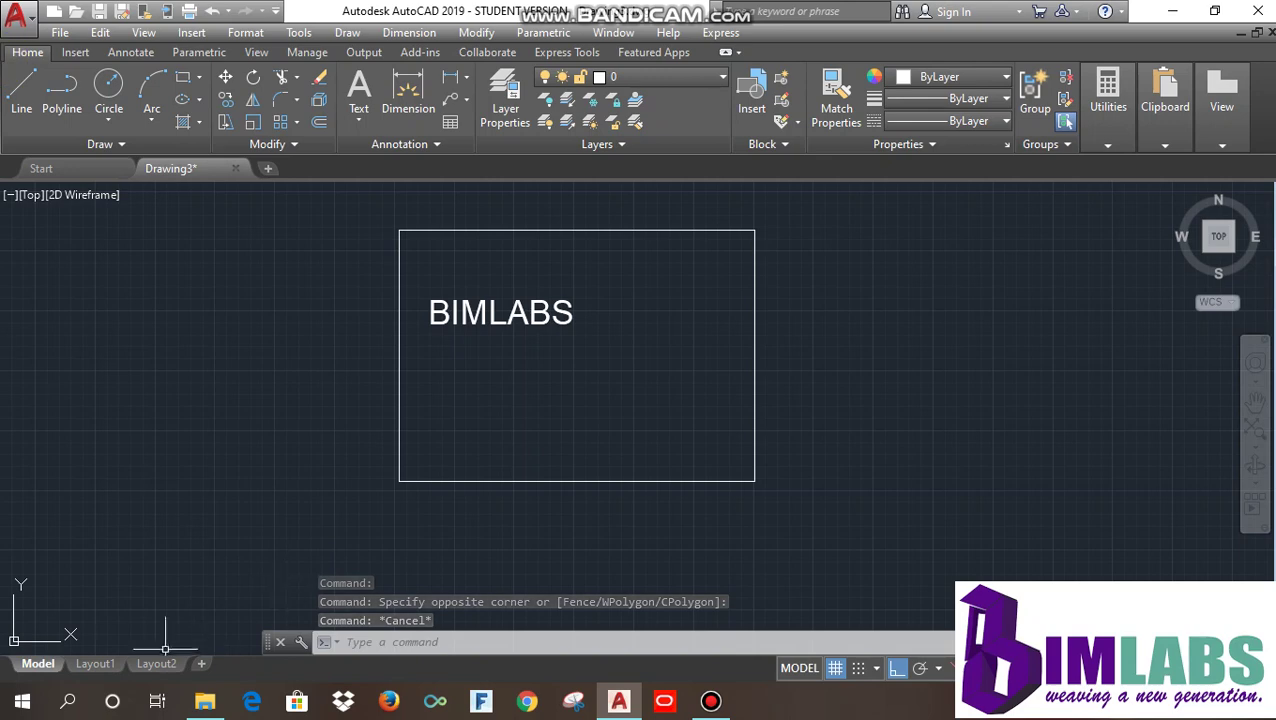
- On Layout1, pan inside the right and left viewports until BIMLABS shows in each
{"action": "left_click", "coordinate": [100, 664]}
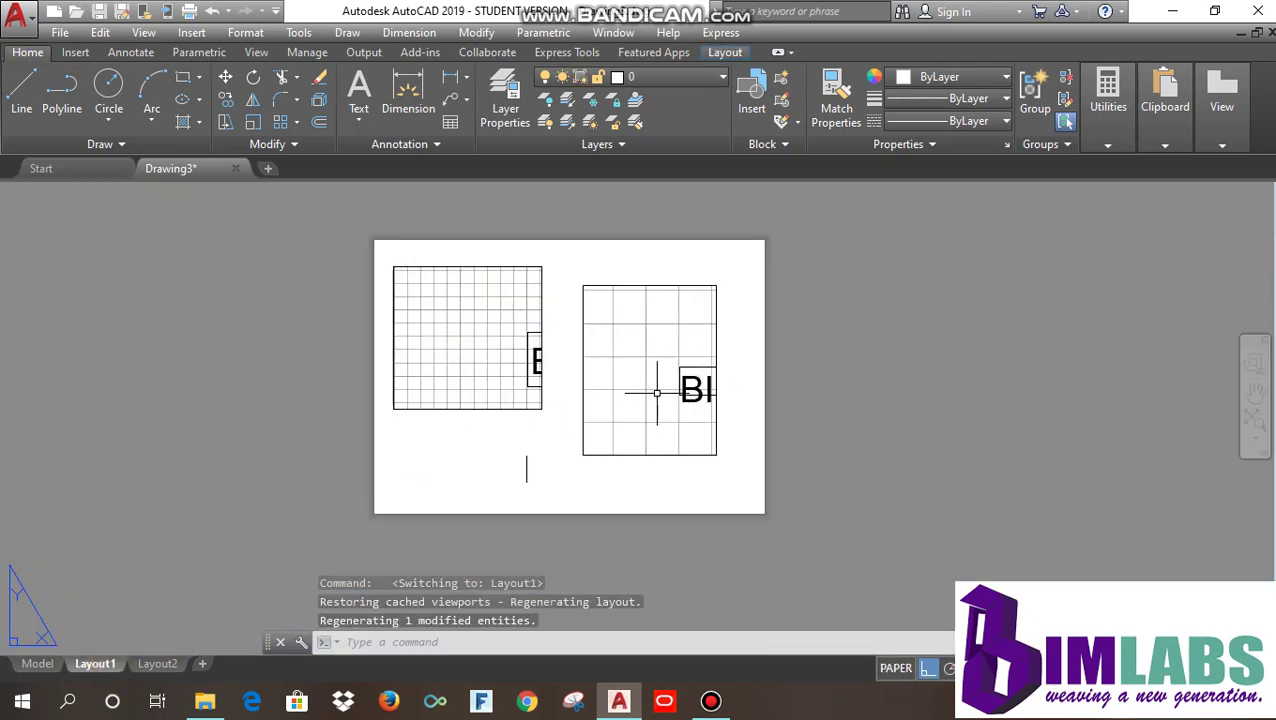
{"action": "double_click", "coordinate": [628, 373]}
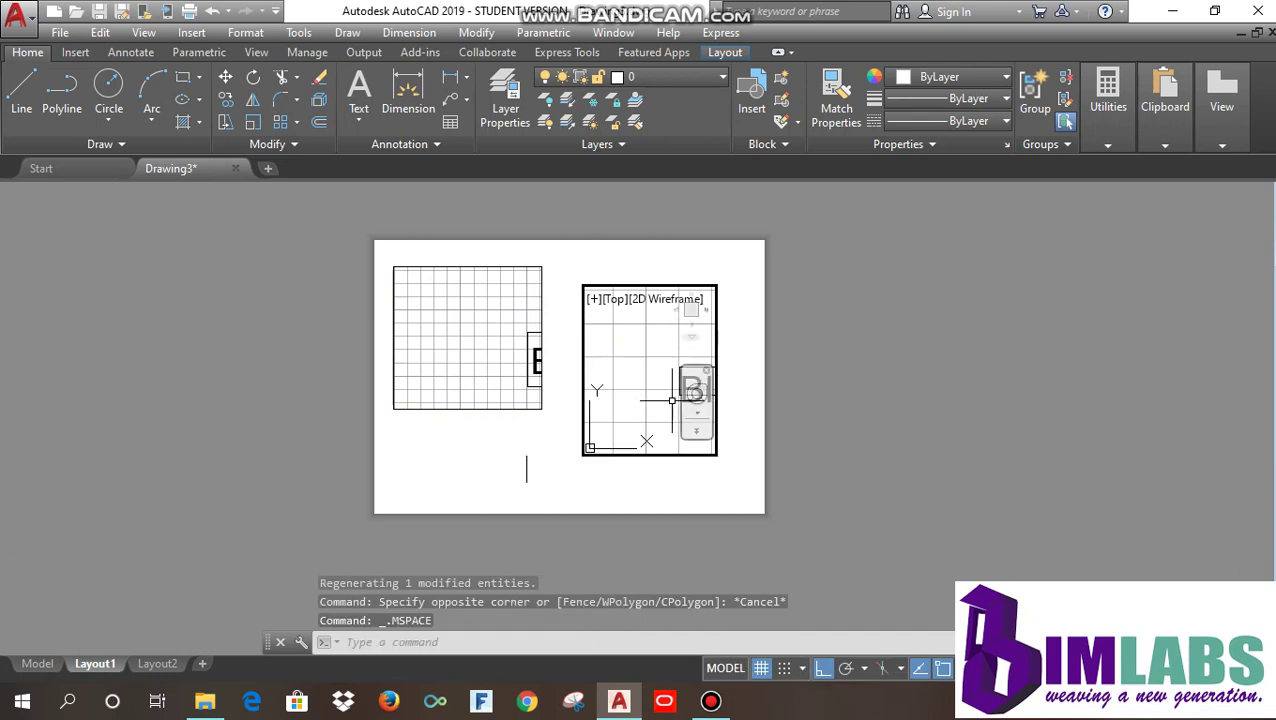
{"action": "middle_click_drag", "start_coordinate": [668, 398], "coordinate": [566, 404]}
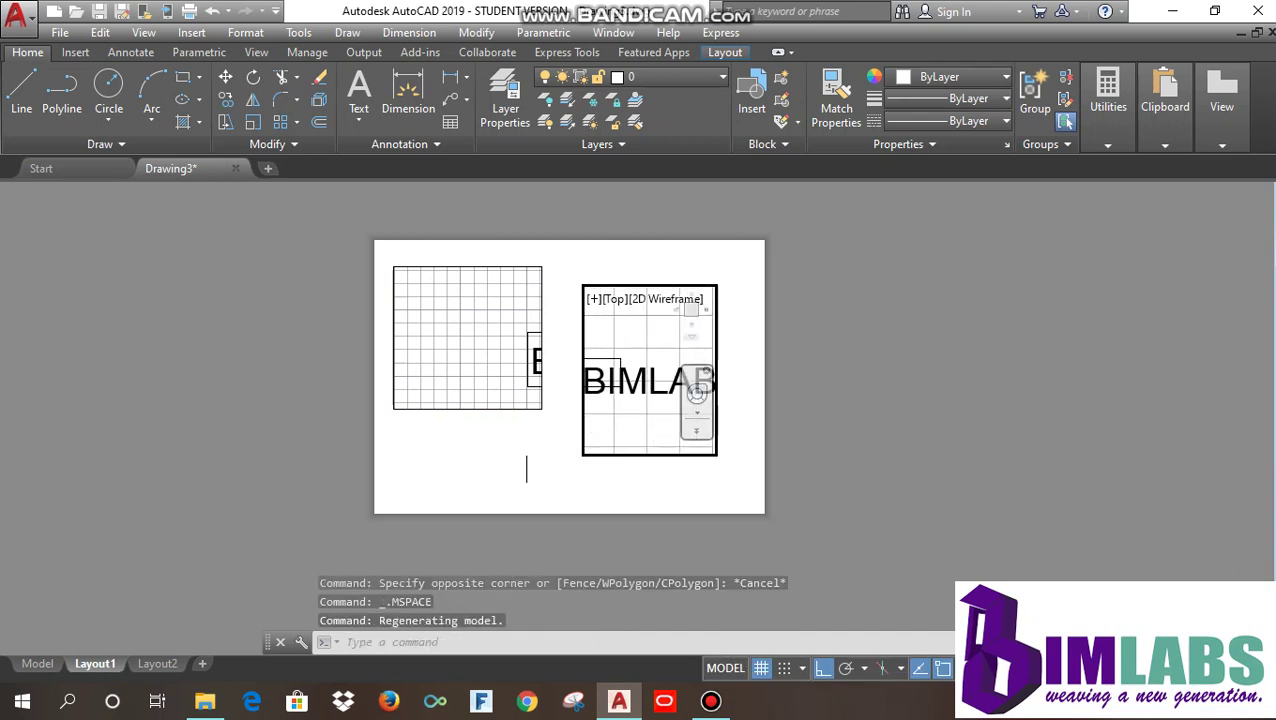
{"action": "double_click", "coordinate": [497, 462]}
{"action": "double_click", "coordinate": [497, 363]}
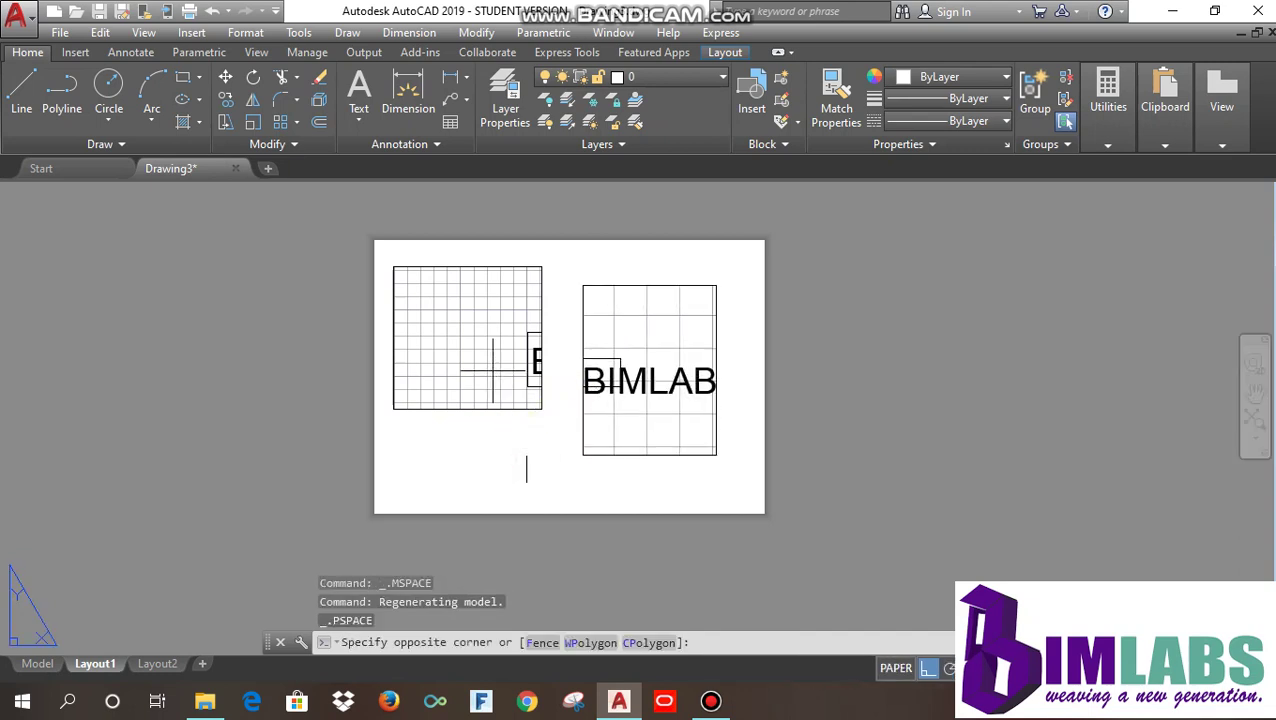
{"action": "middle_click_drag", "start_coordinate": [499, 364], "coordinate": [382, 365]}
{"action": "left_click", "coordinate": [437, 450]}
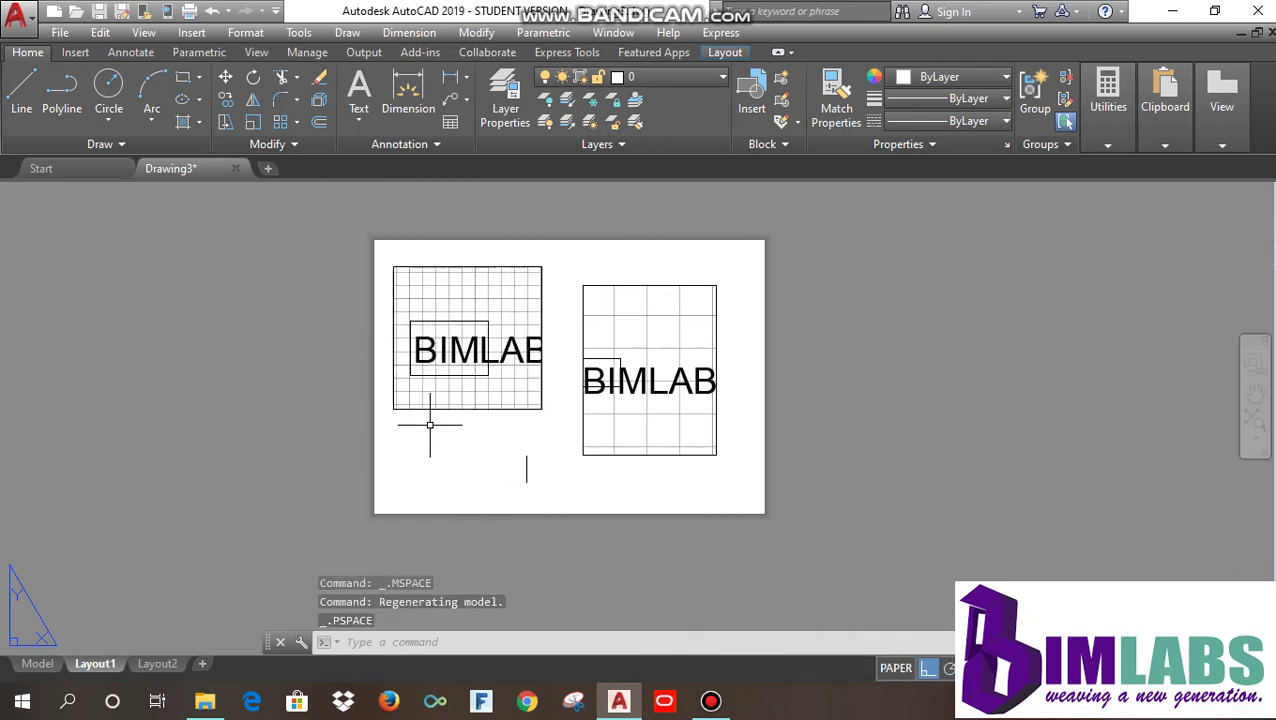
- Select and then deselect the left and right viewports to inspect them
{"action": "left_click", "coordinate": [435, 408]}
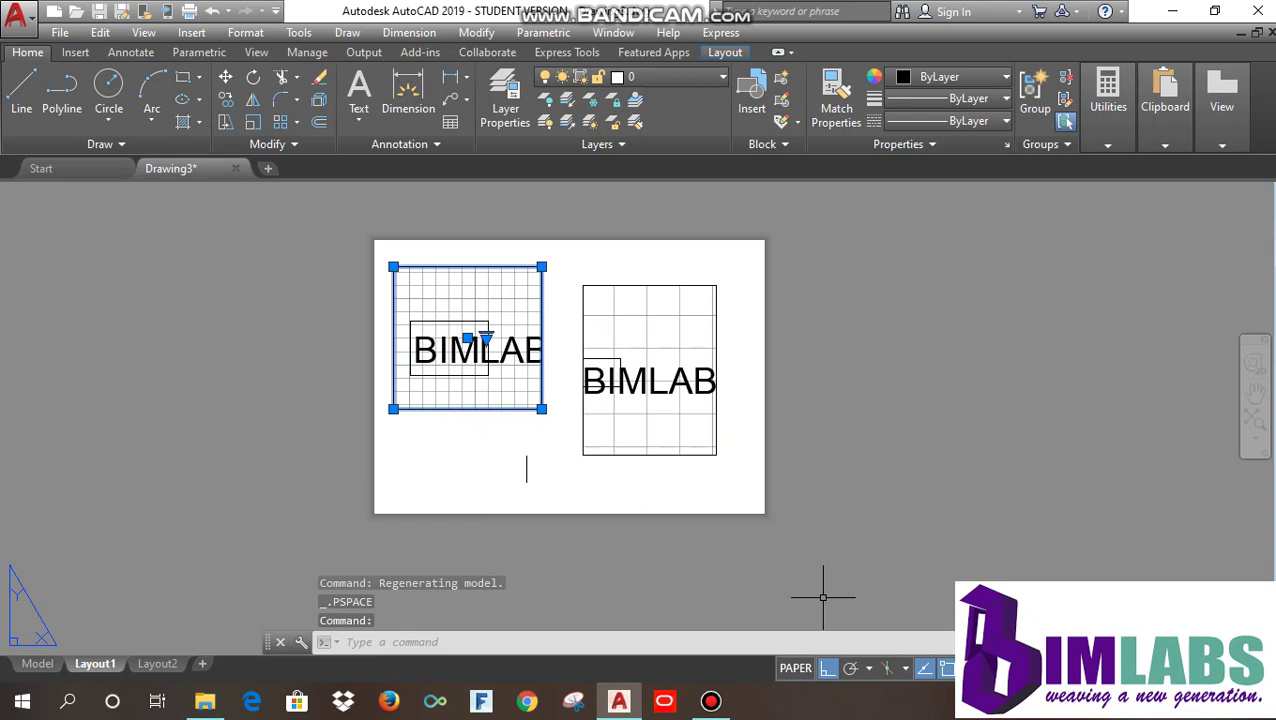
{"action": "key", "text": "Escape"}
{"action": "left_click", "coordinate": [677, 455]}
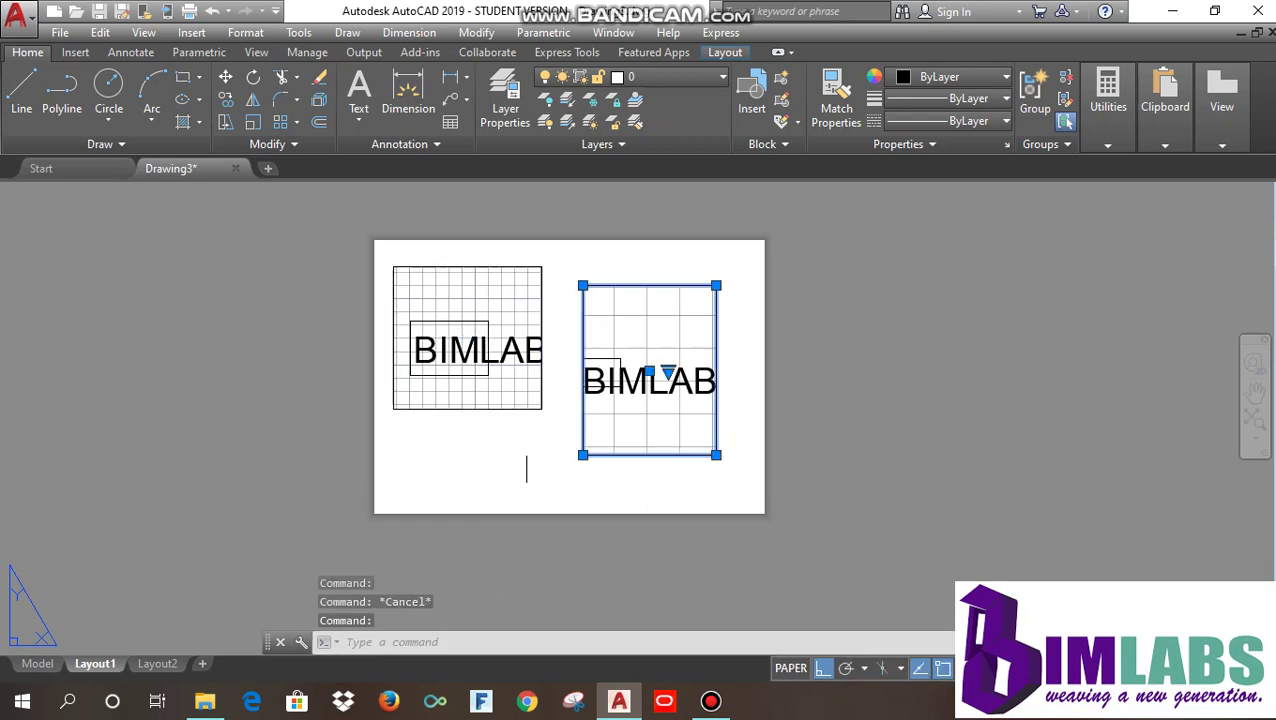
{"action": "key", "text": "Escape"}
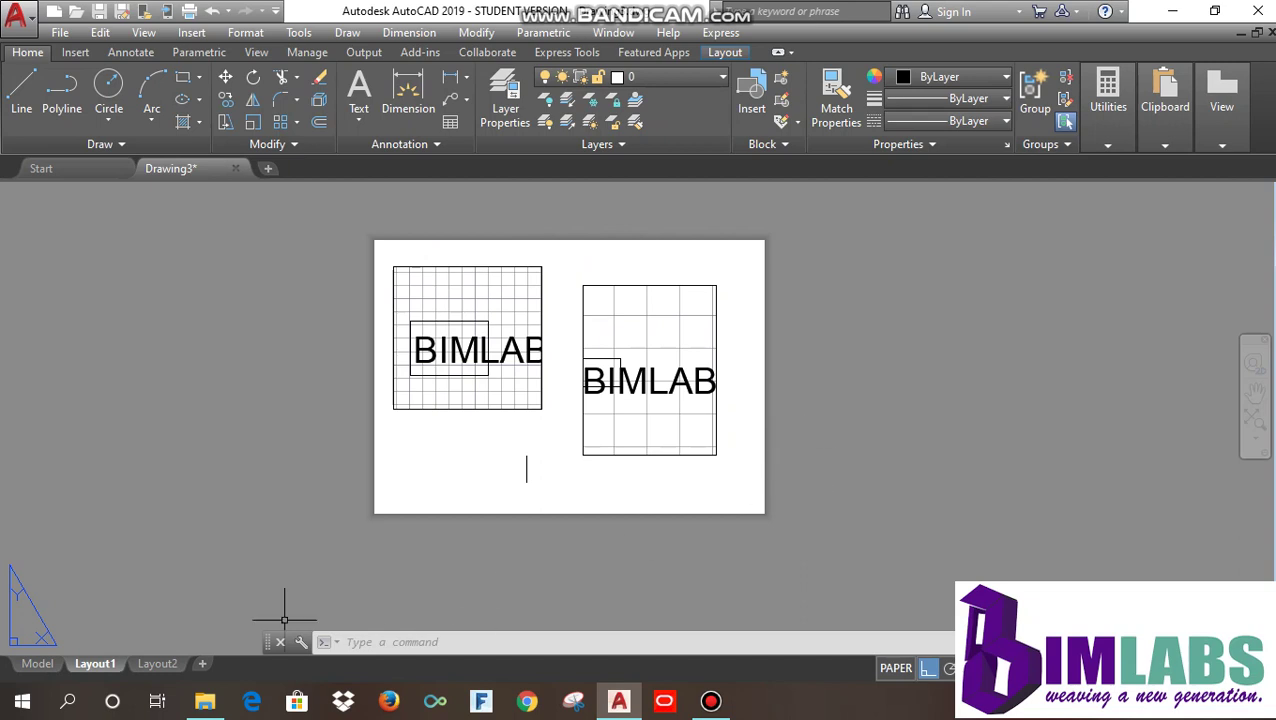
- Toggle twice between Model and Layout1 to compare the BIMLABS text, ending on Model
{"action": "left_click", "coordinate": [38, 666]}
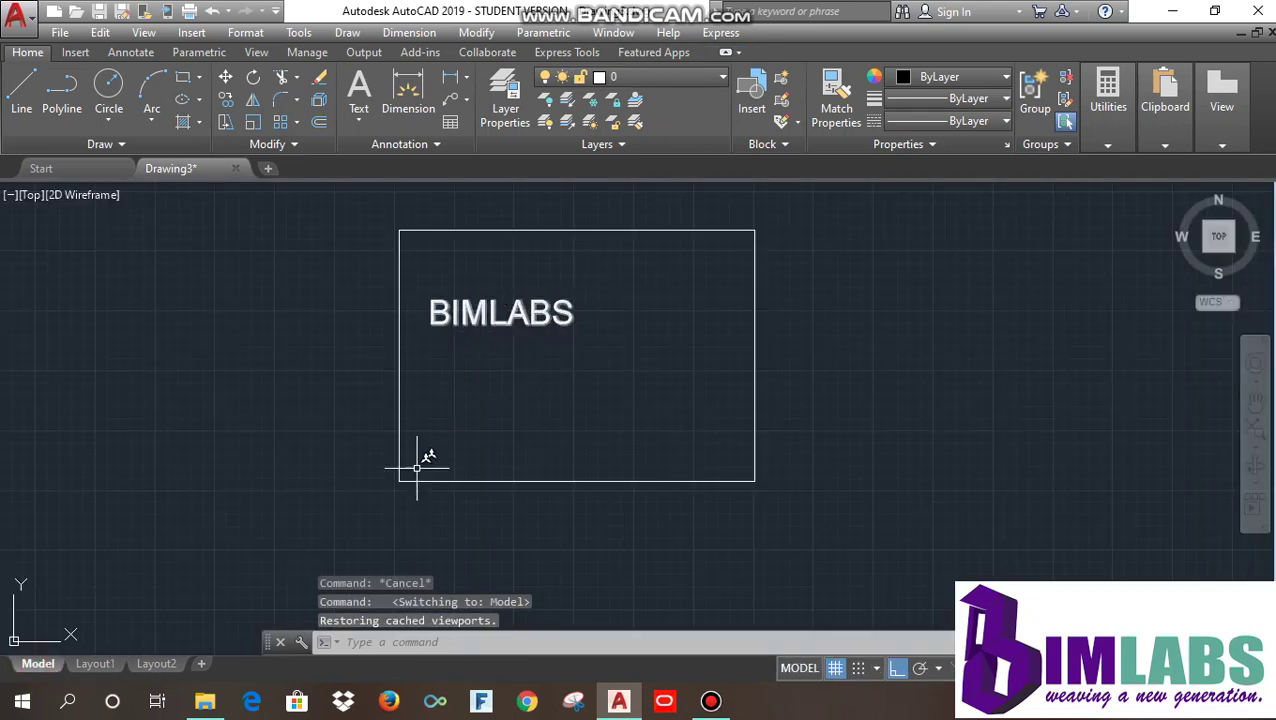
{"action": "left_click", "coordinate": [96, 664]}
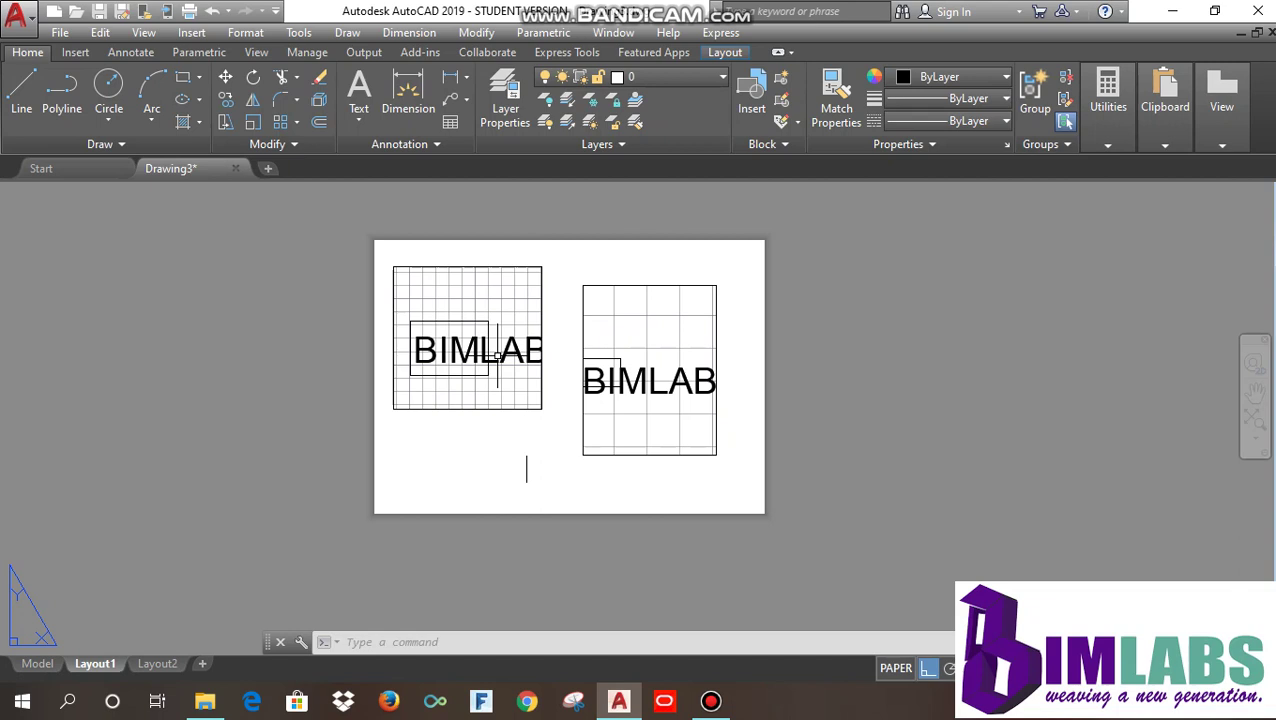
{"action": "left_click", "coordinate": [36, 665]}
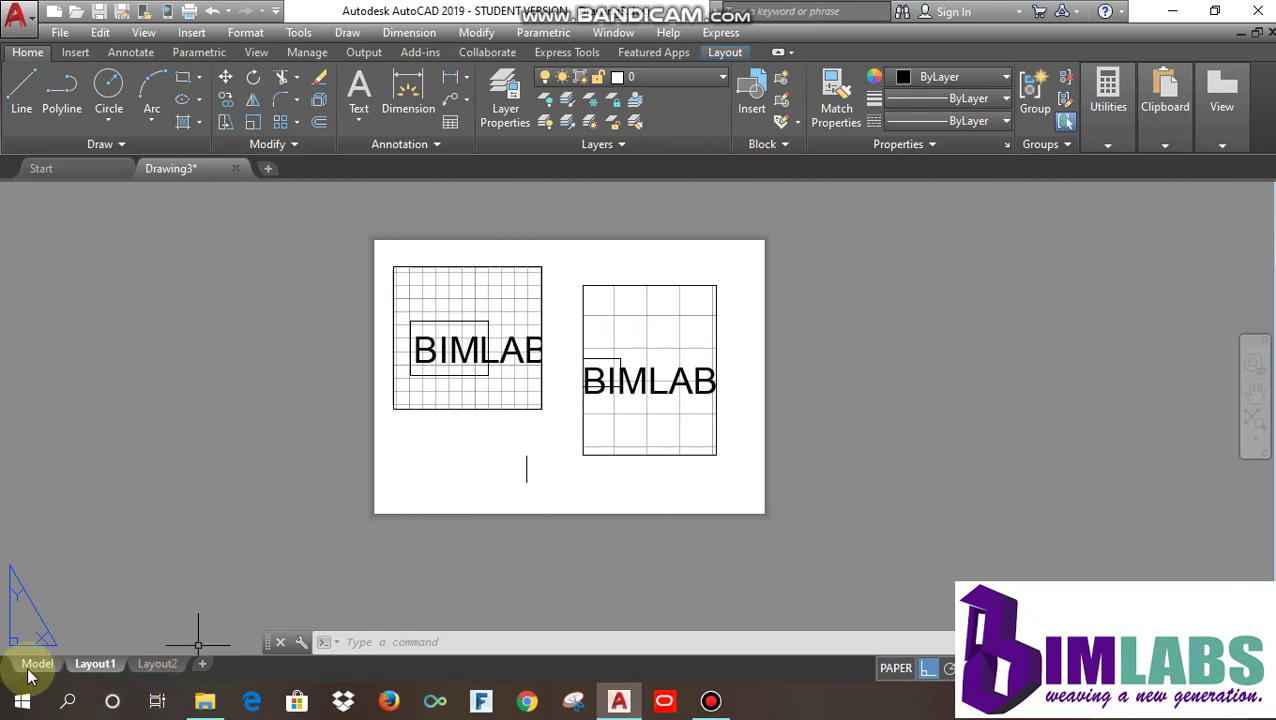
{"action": "left_click", "coordinate": [95, 664]}
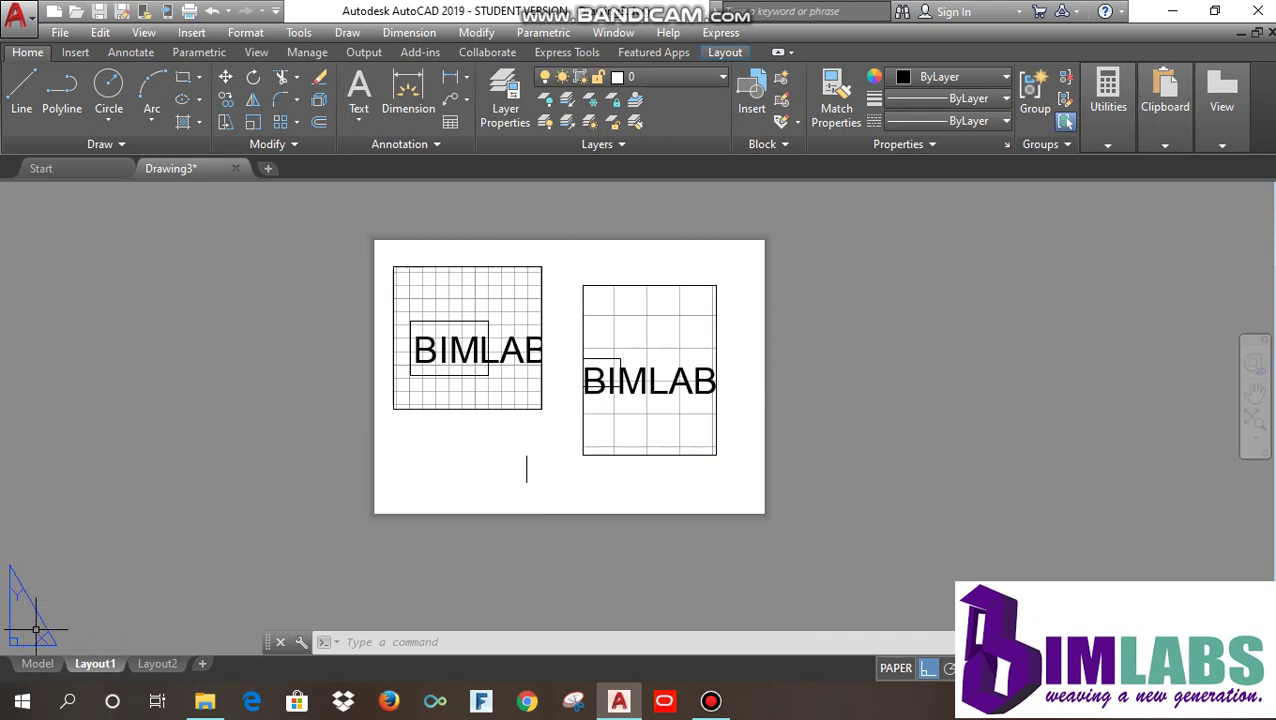
{"action": "left_click", "coordinate": [37, 663]}
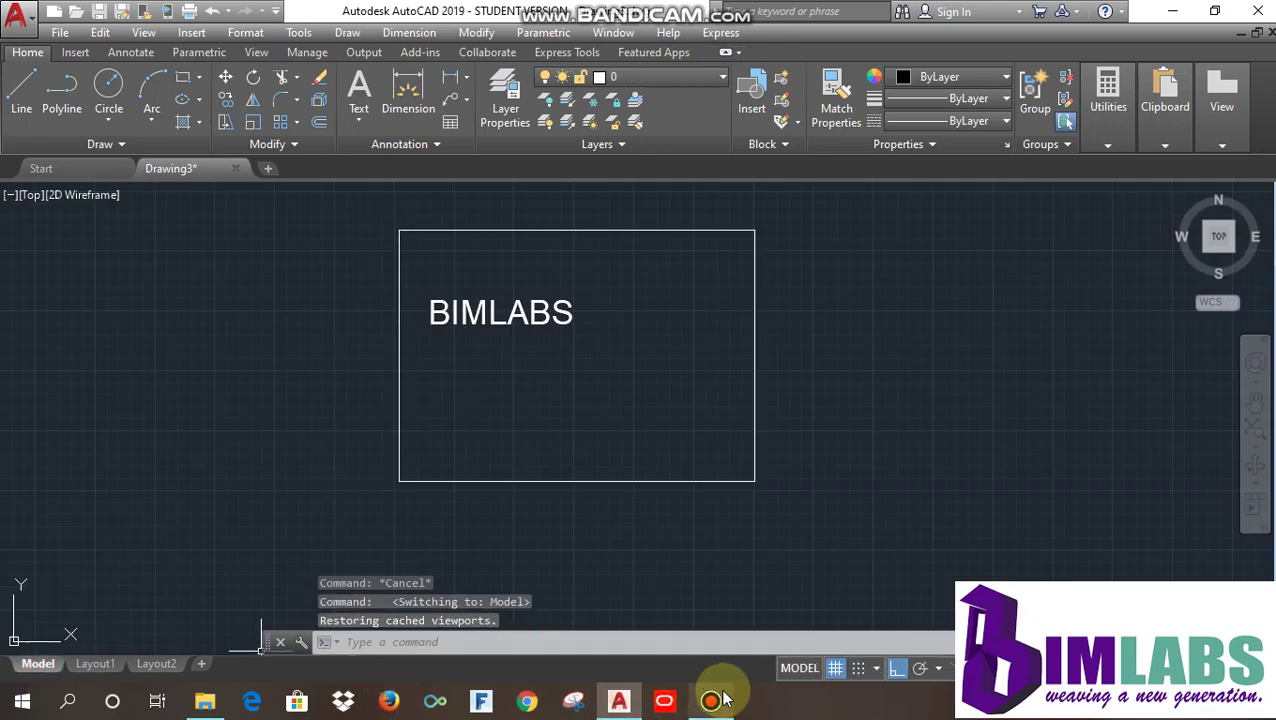